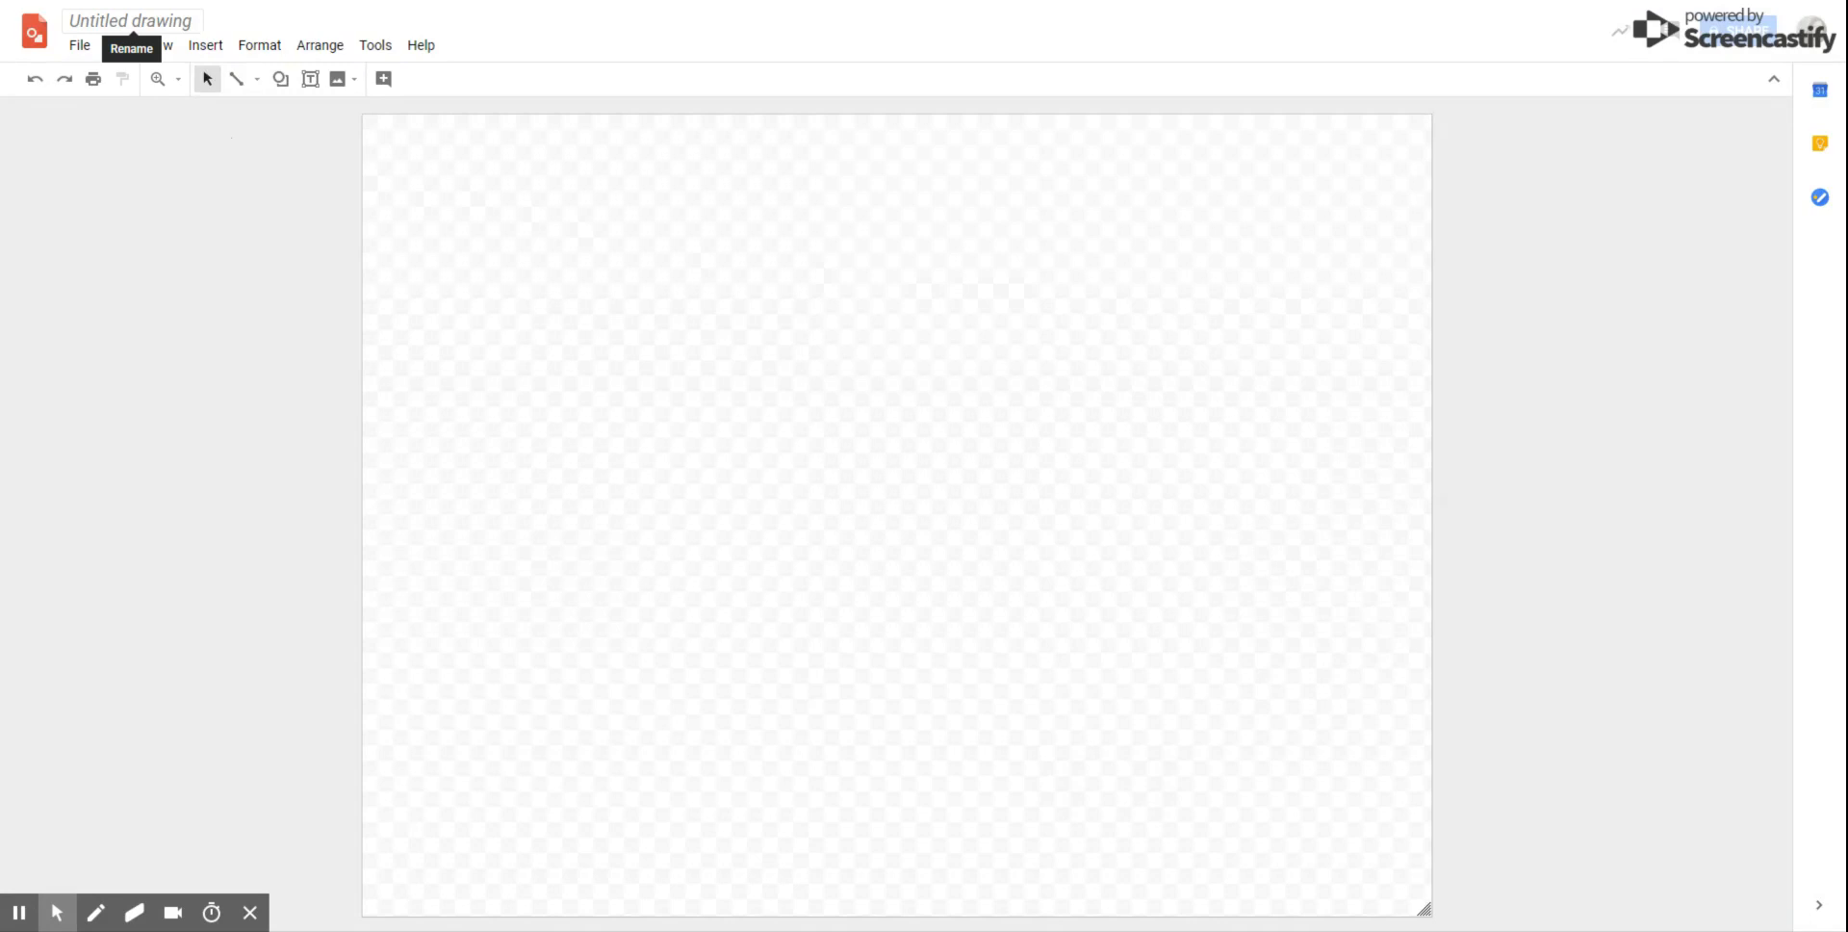
# Rename the untitled drawing as bee.
pyautogui.click(131, 20)
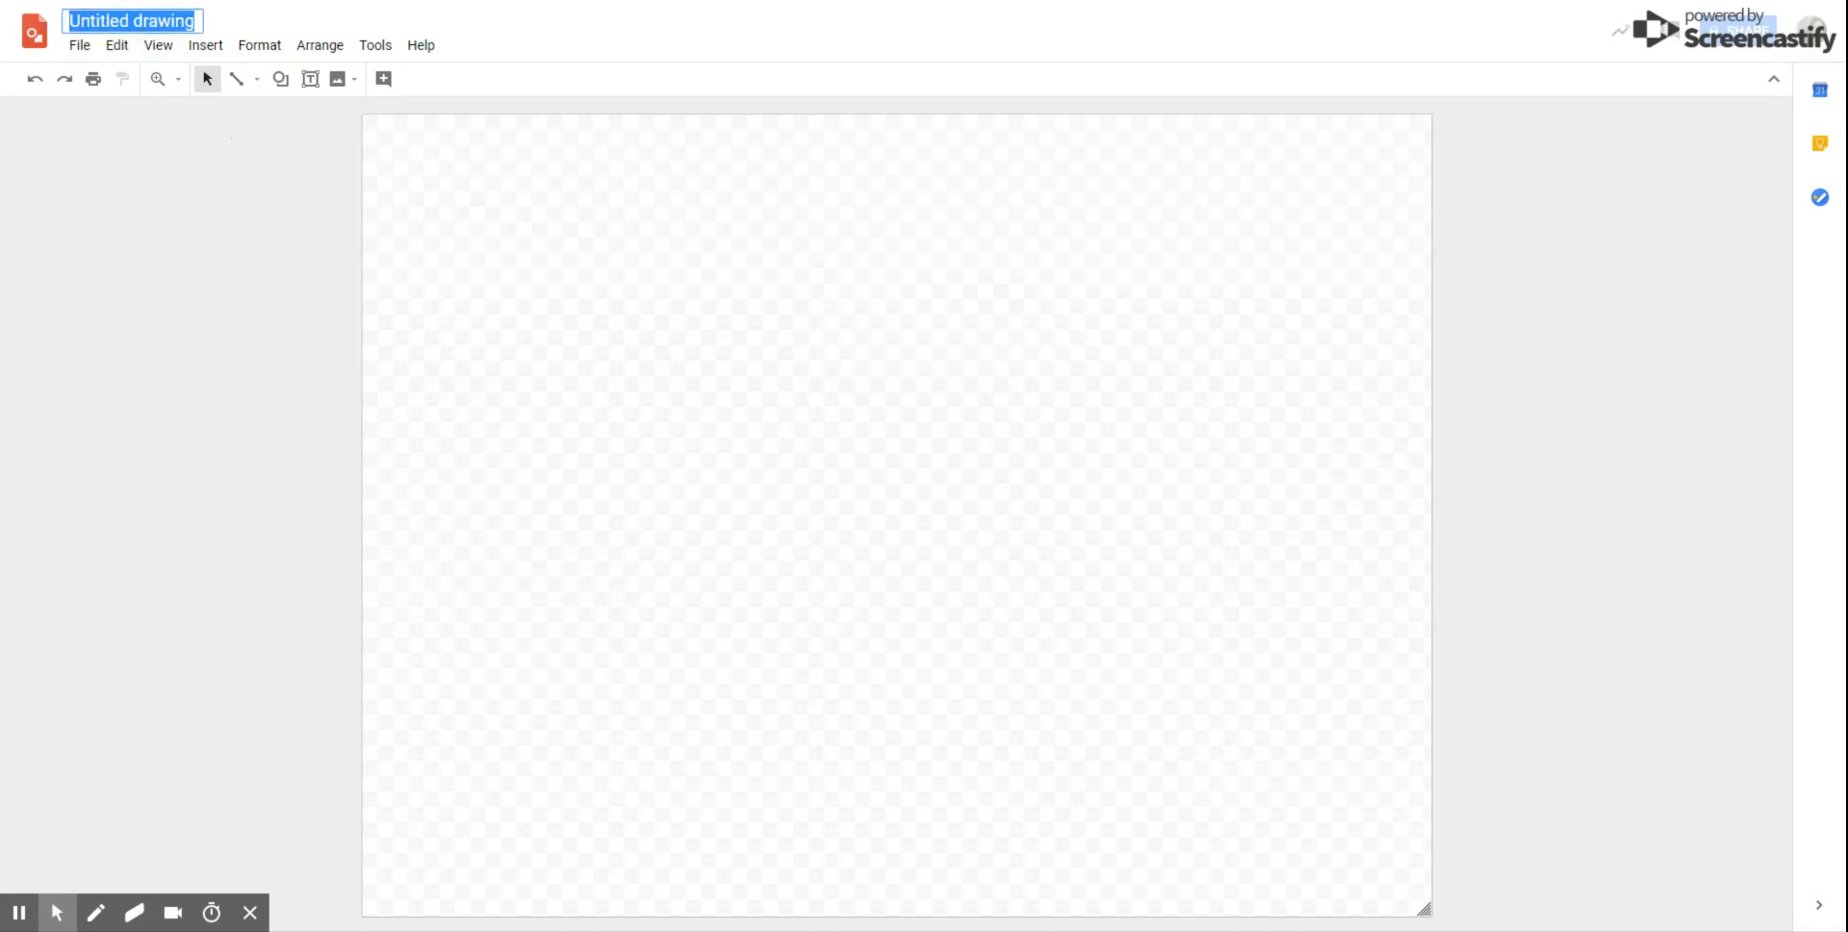
pyautogui.write('bee')
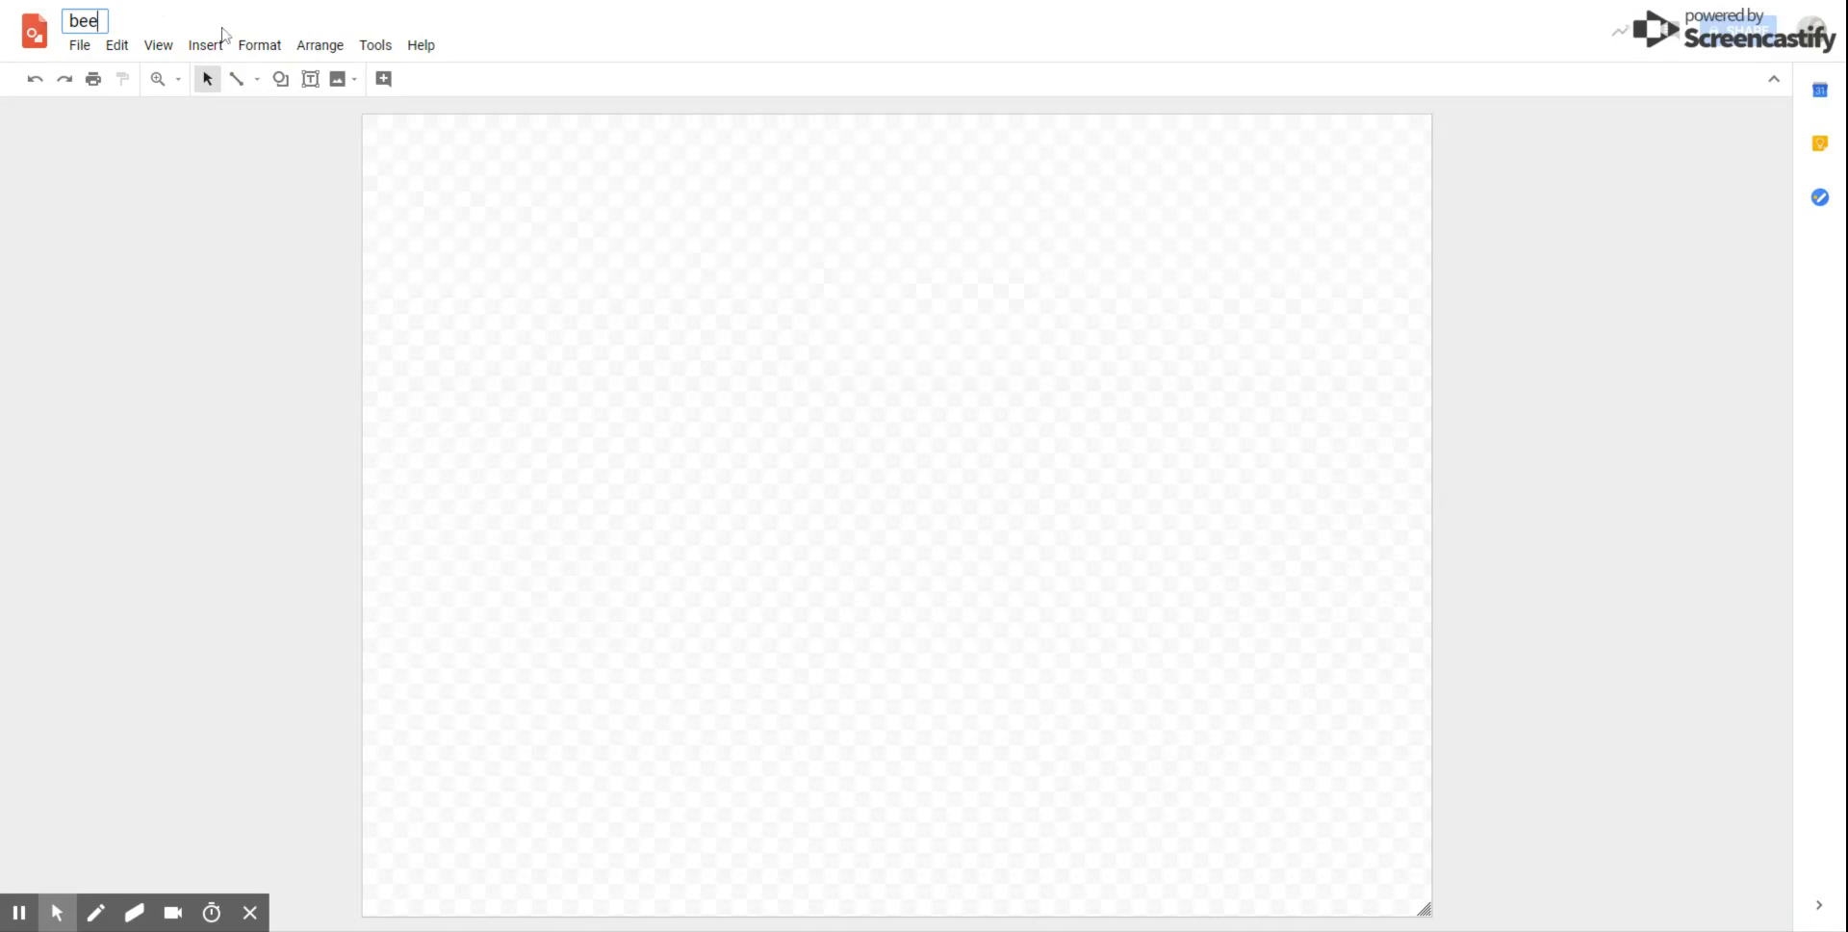
pyautogui.click(484, 465)
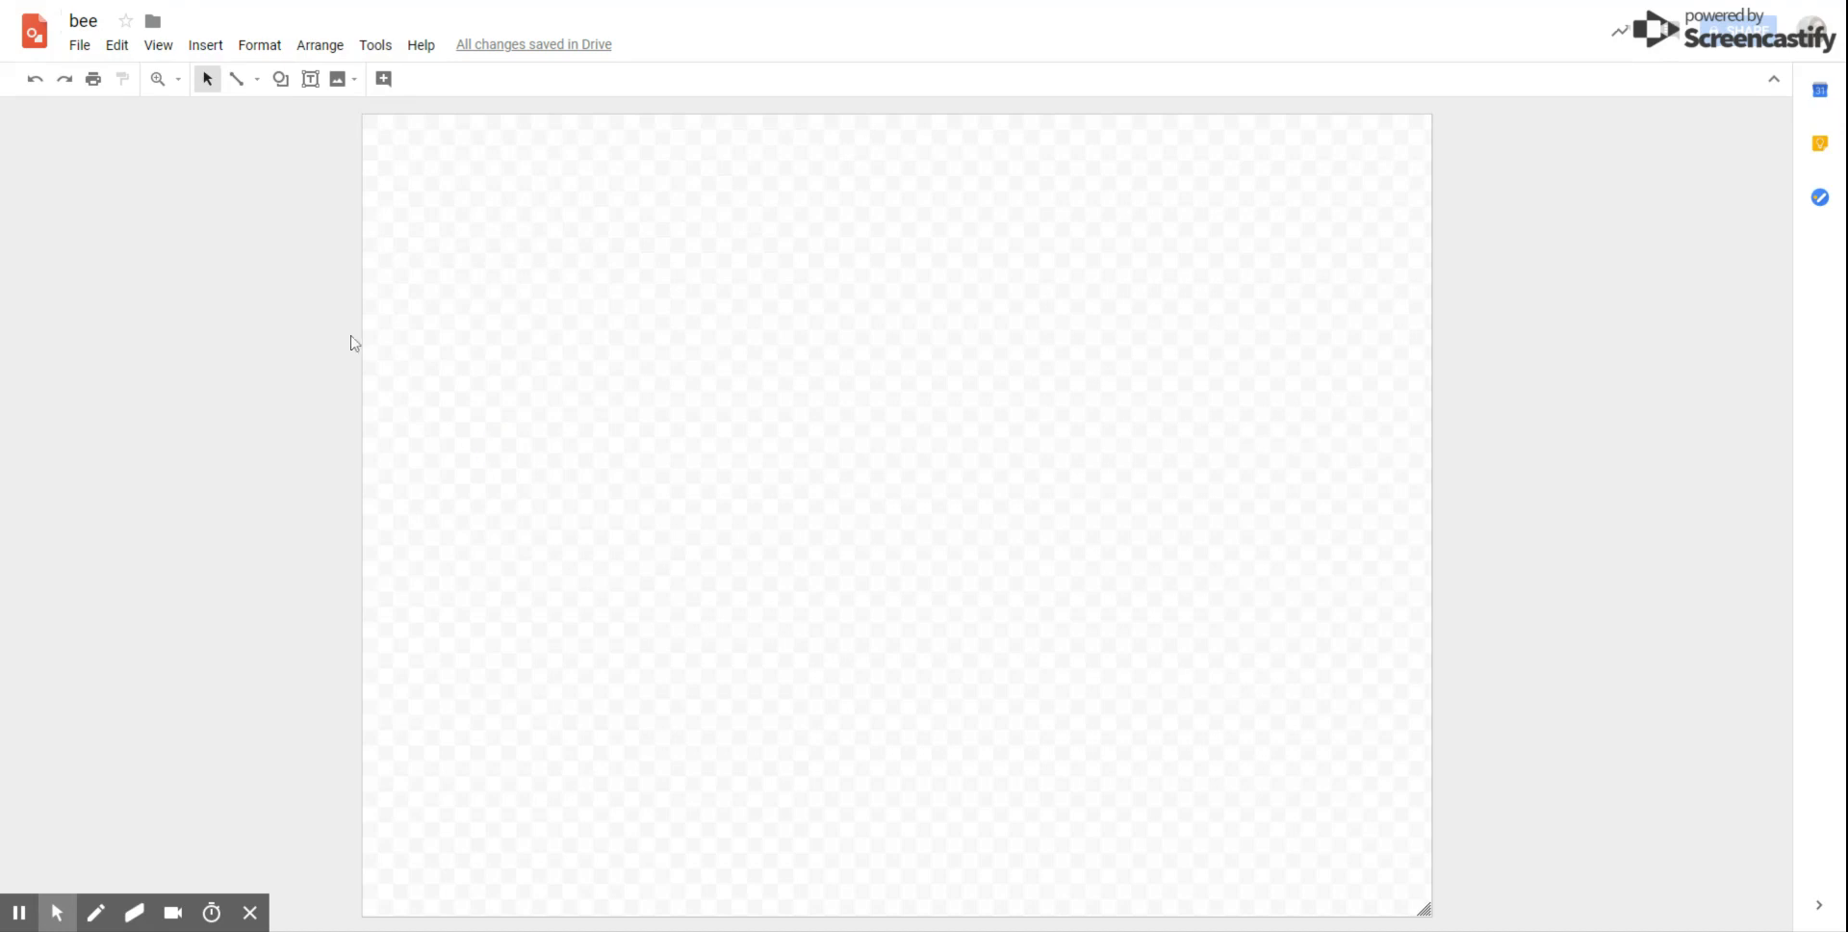
# Draw a wide horizontal oval in the left half of the canvas as the bee's body and fill it yellow.
pyautogui.click(208, 48)
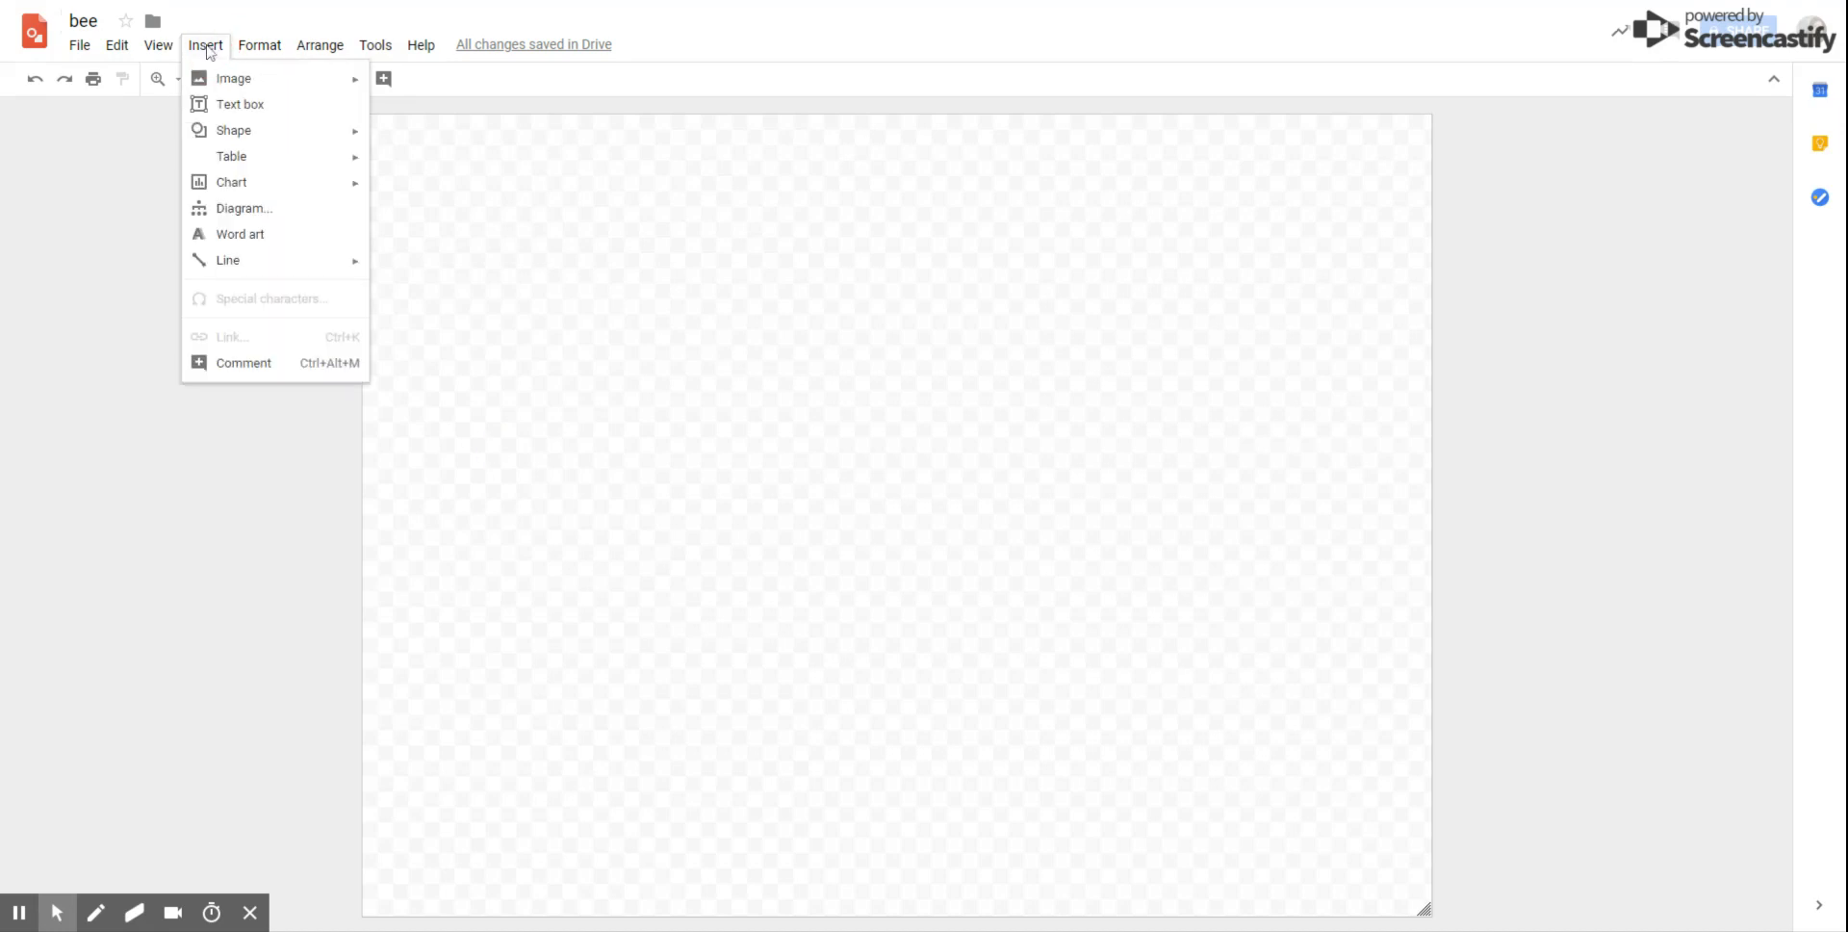
pyautogui.moveTo(233, 133)
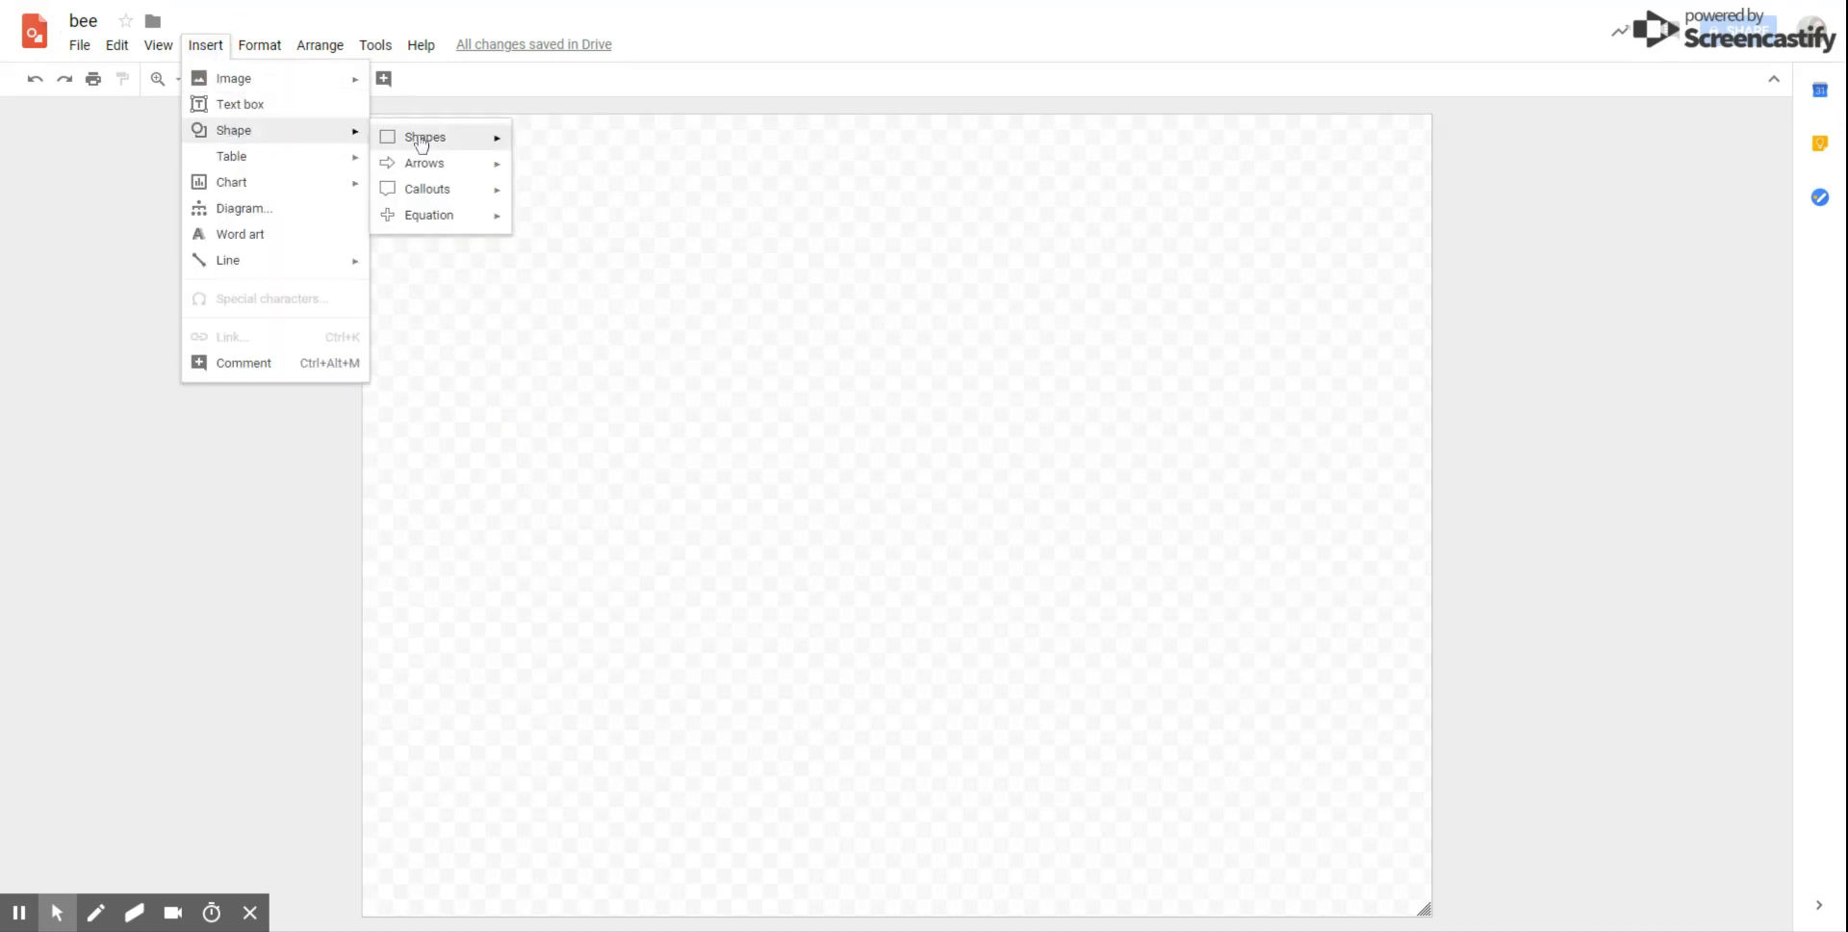
pyautogui.moveTo(421, 143)
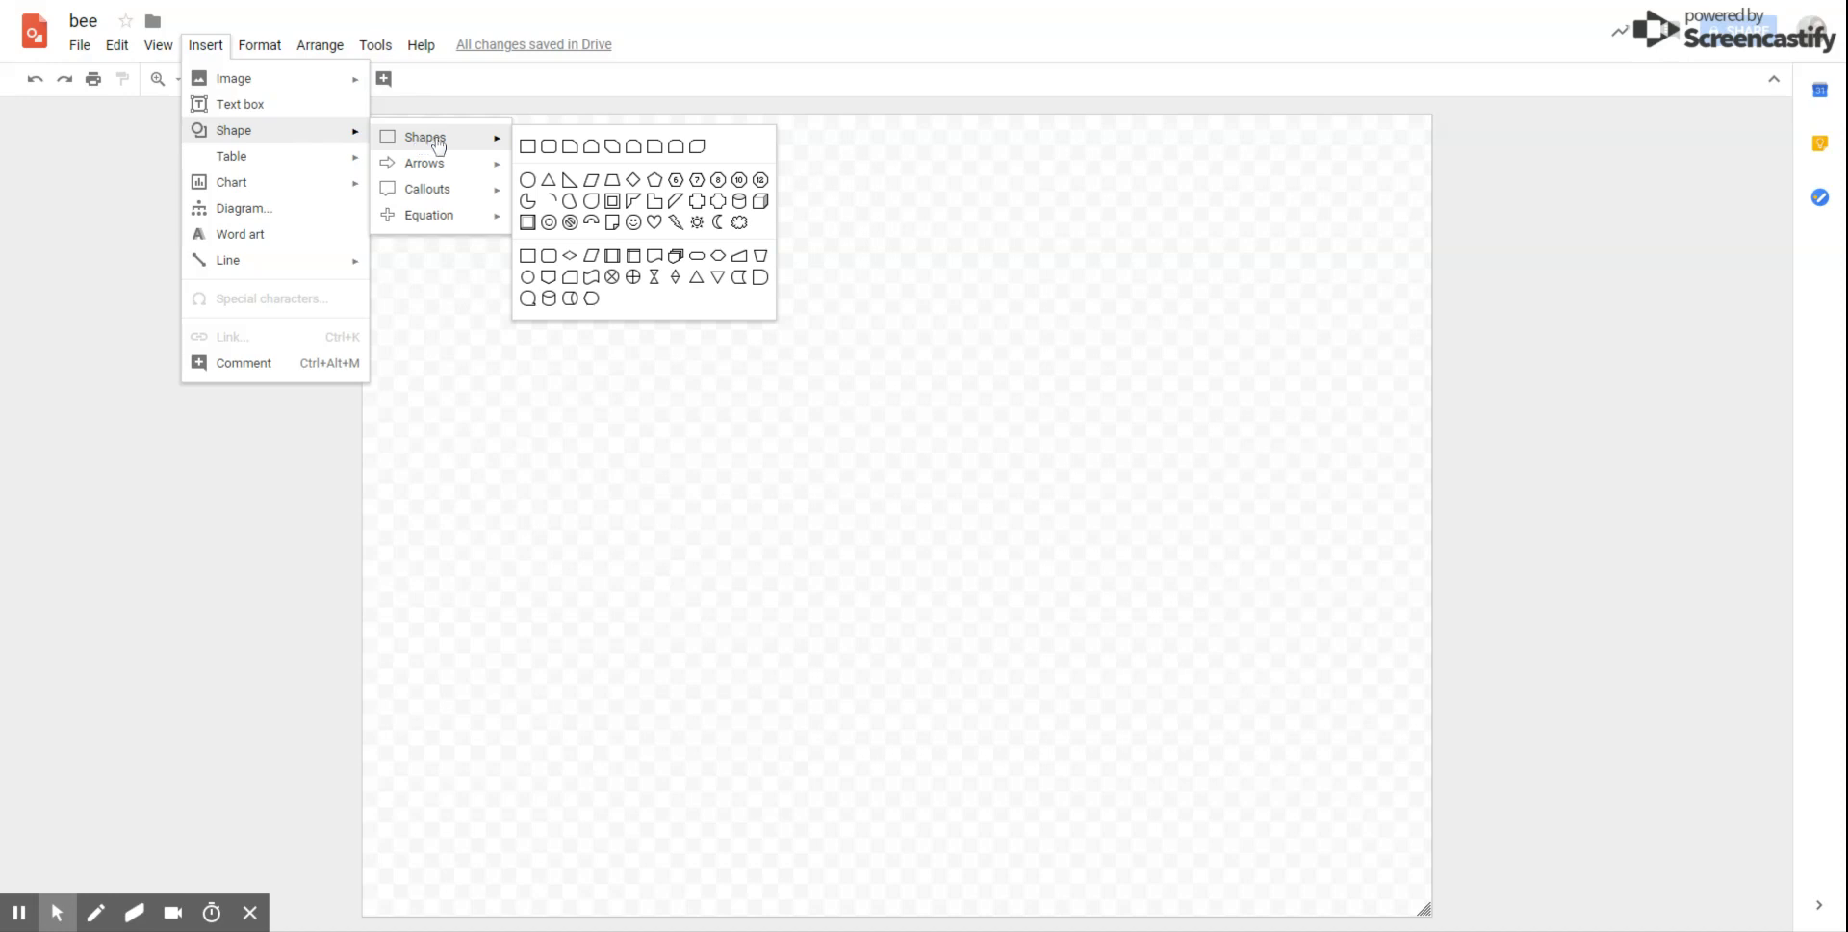
pyautogui.click(527, 180)
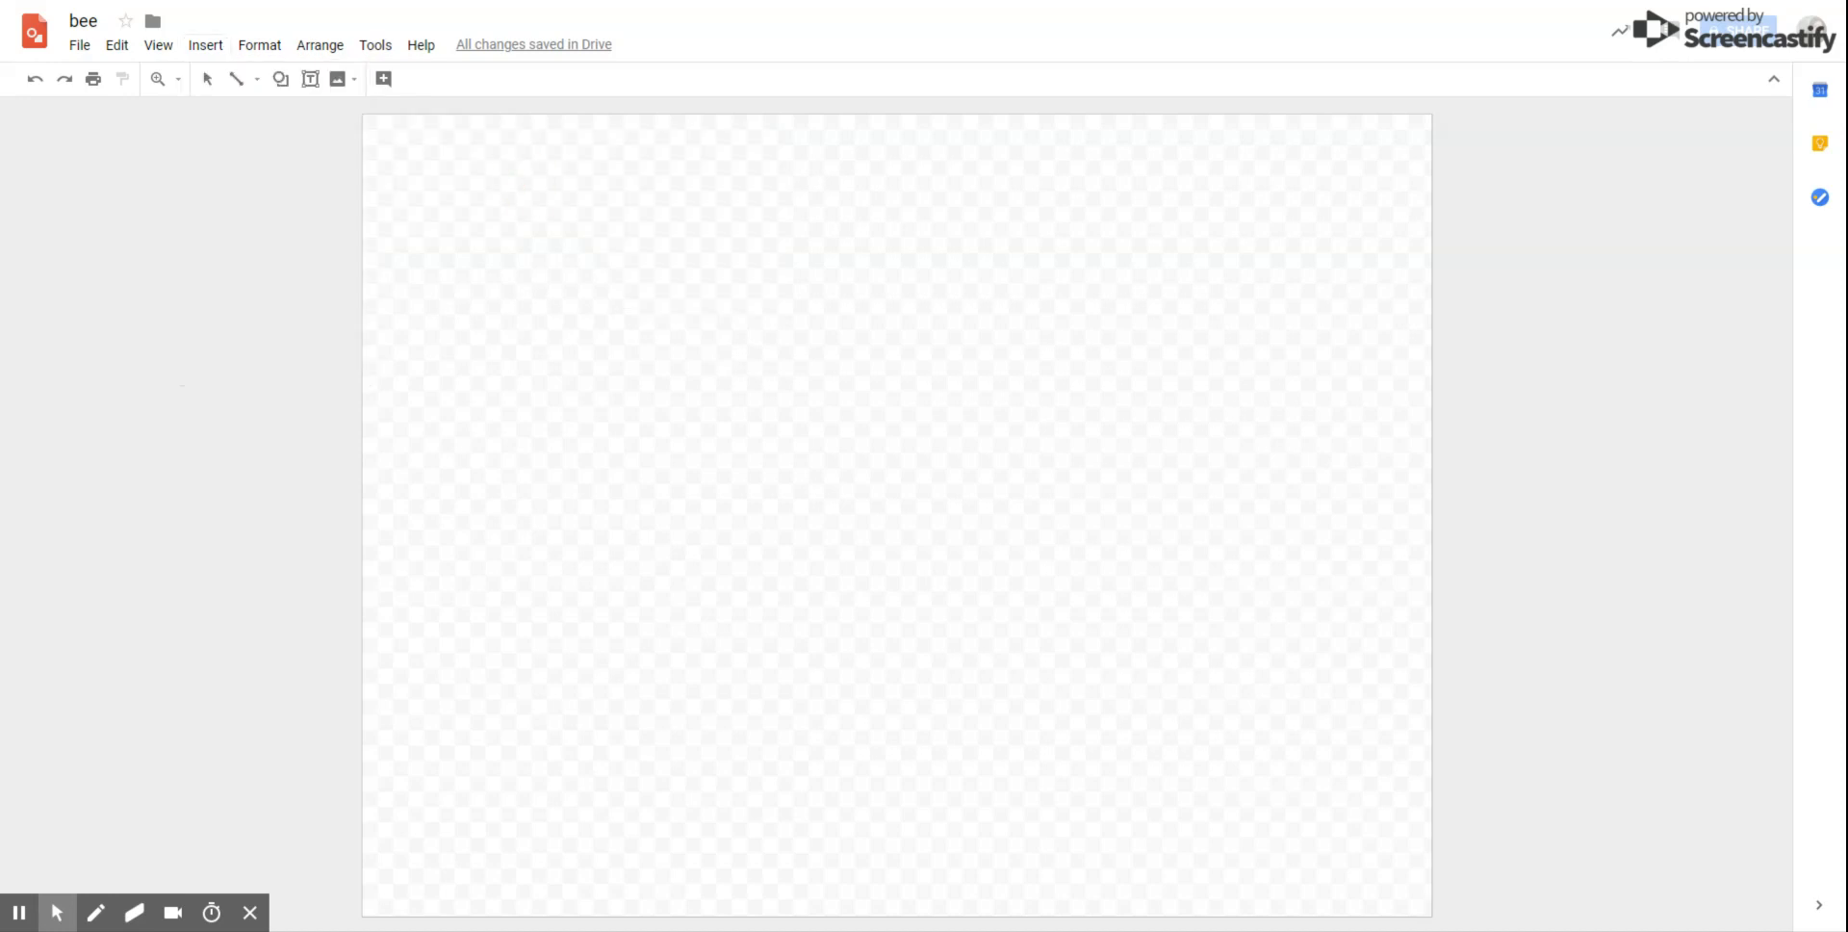
pyautogui.moveTo(501, 454); pyautogui.dragTo(743, 589)
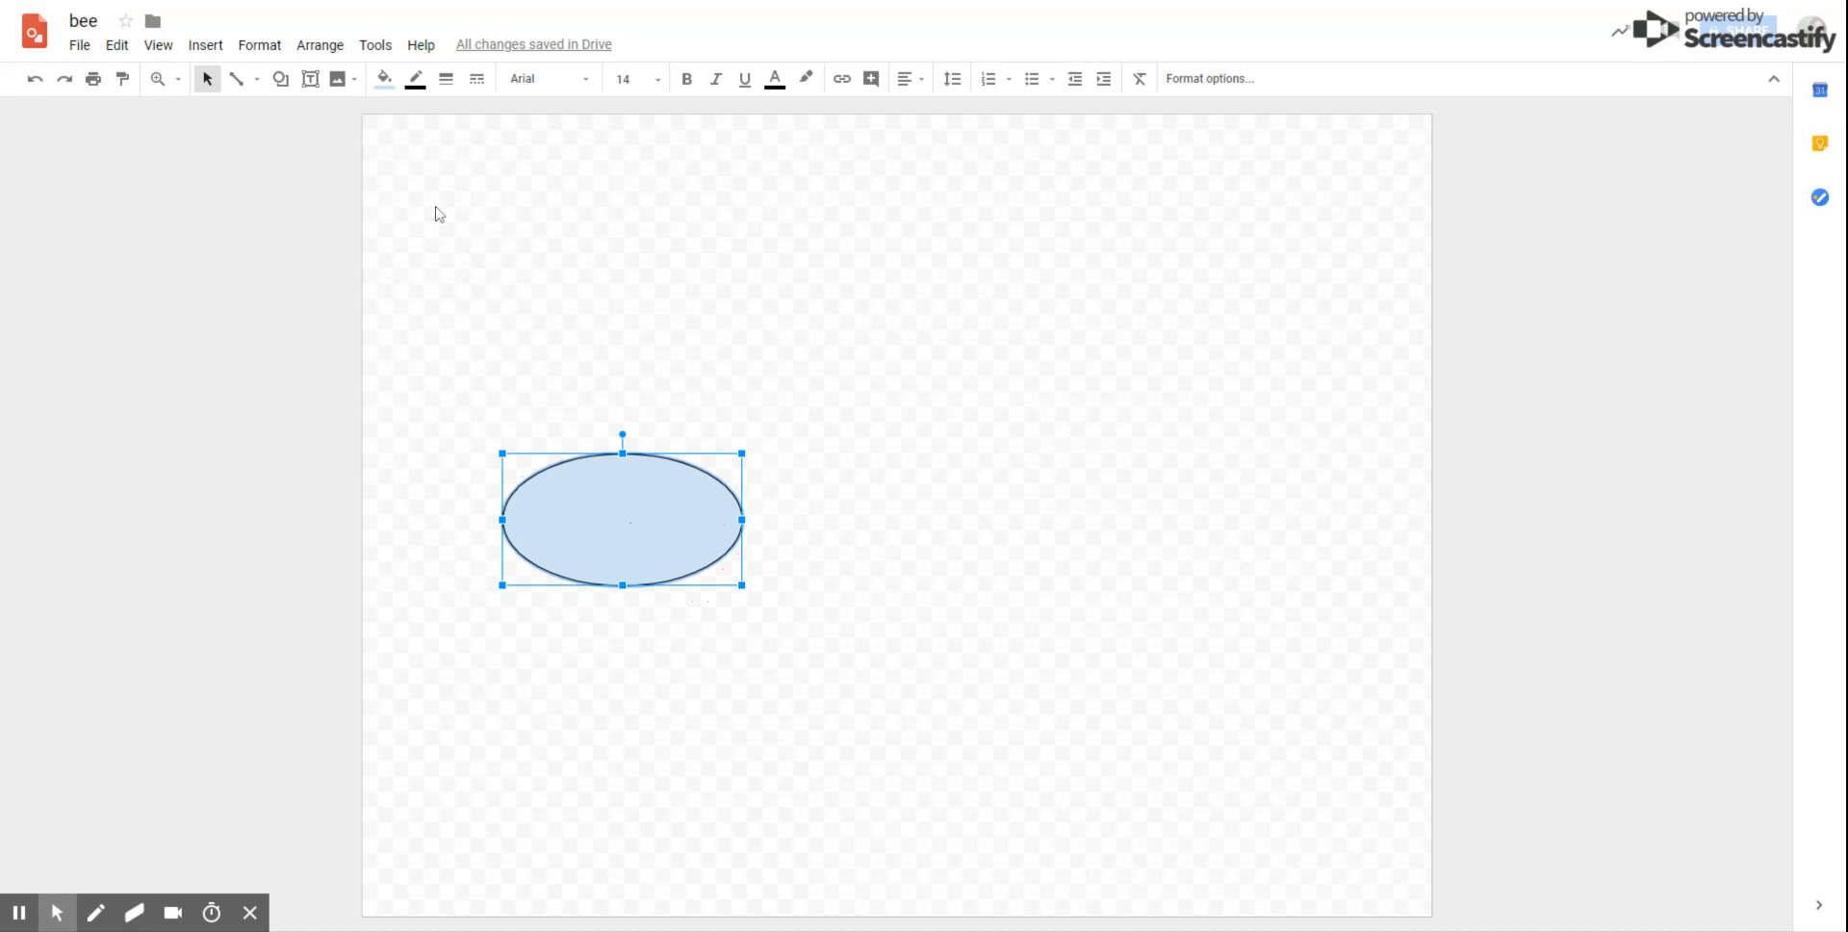
pyautogui.click(385, 79)
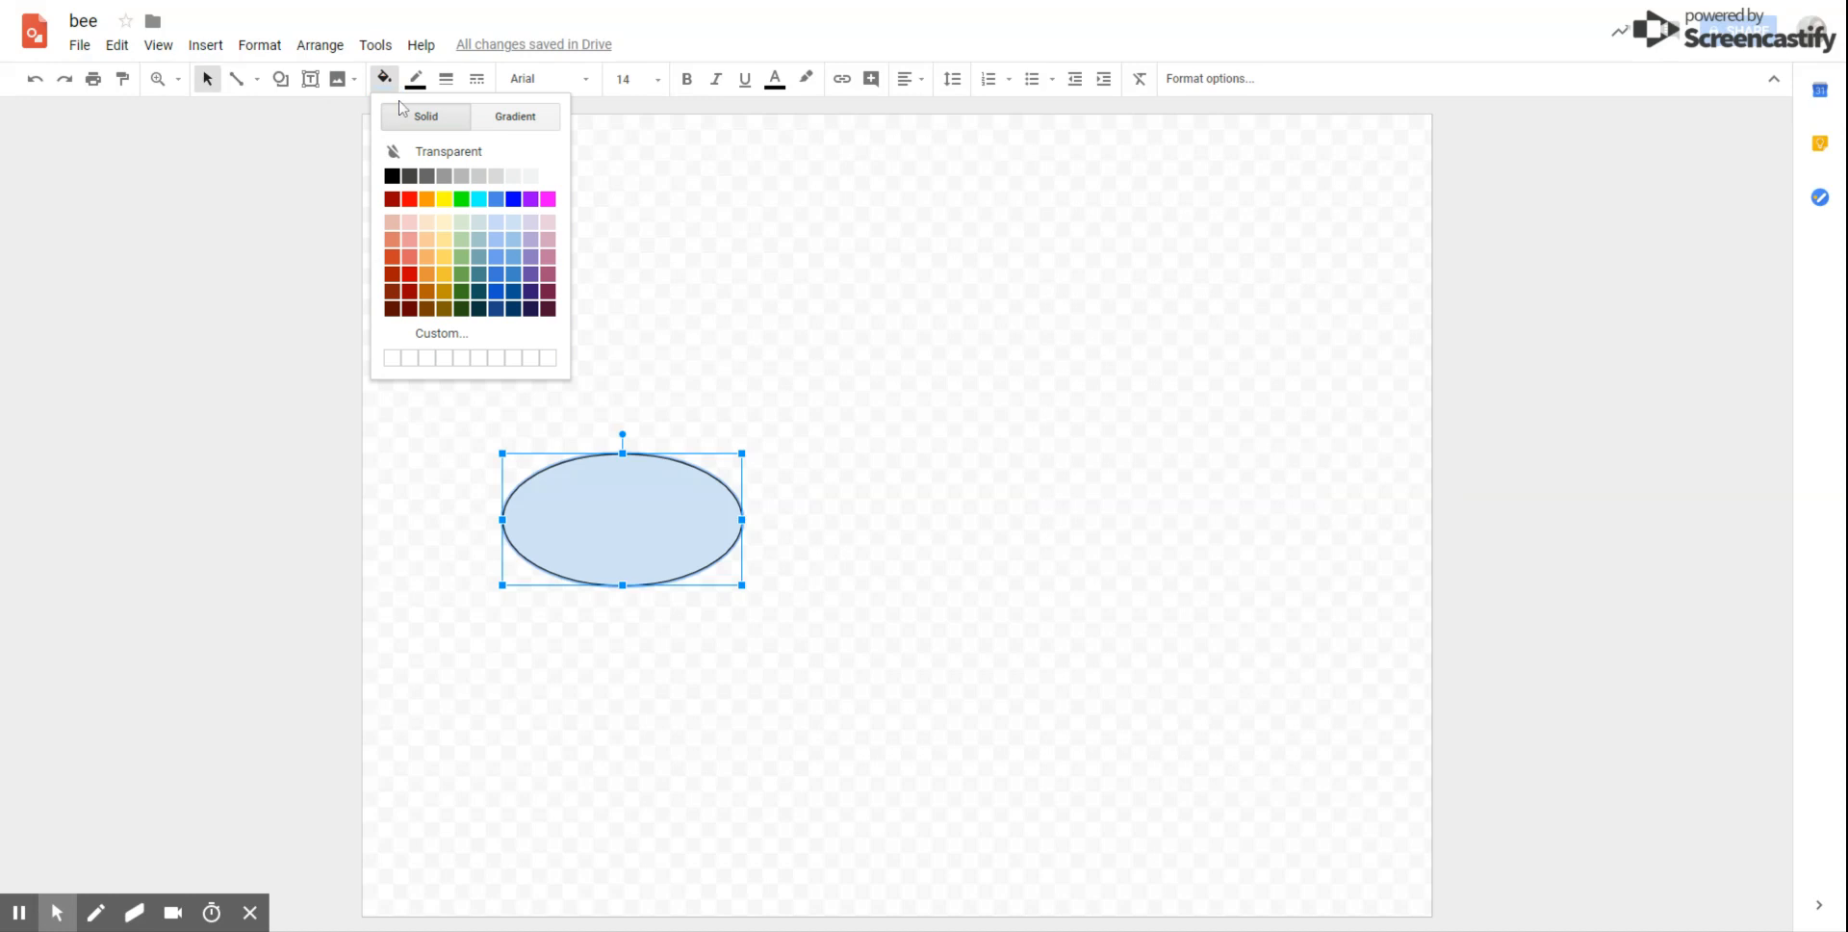
pyautogui.click(445, 199)
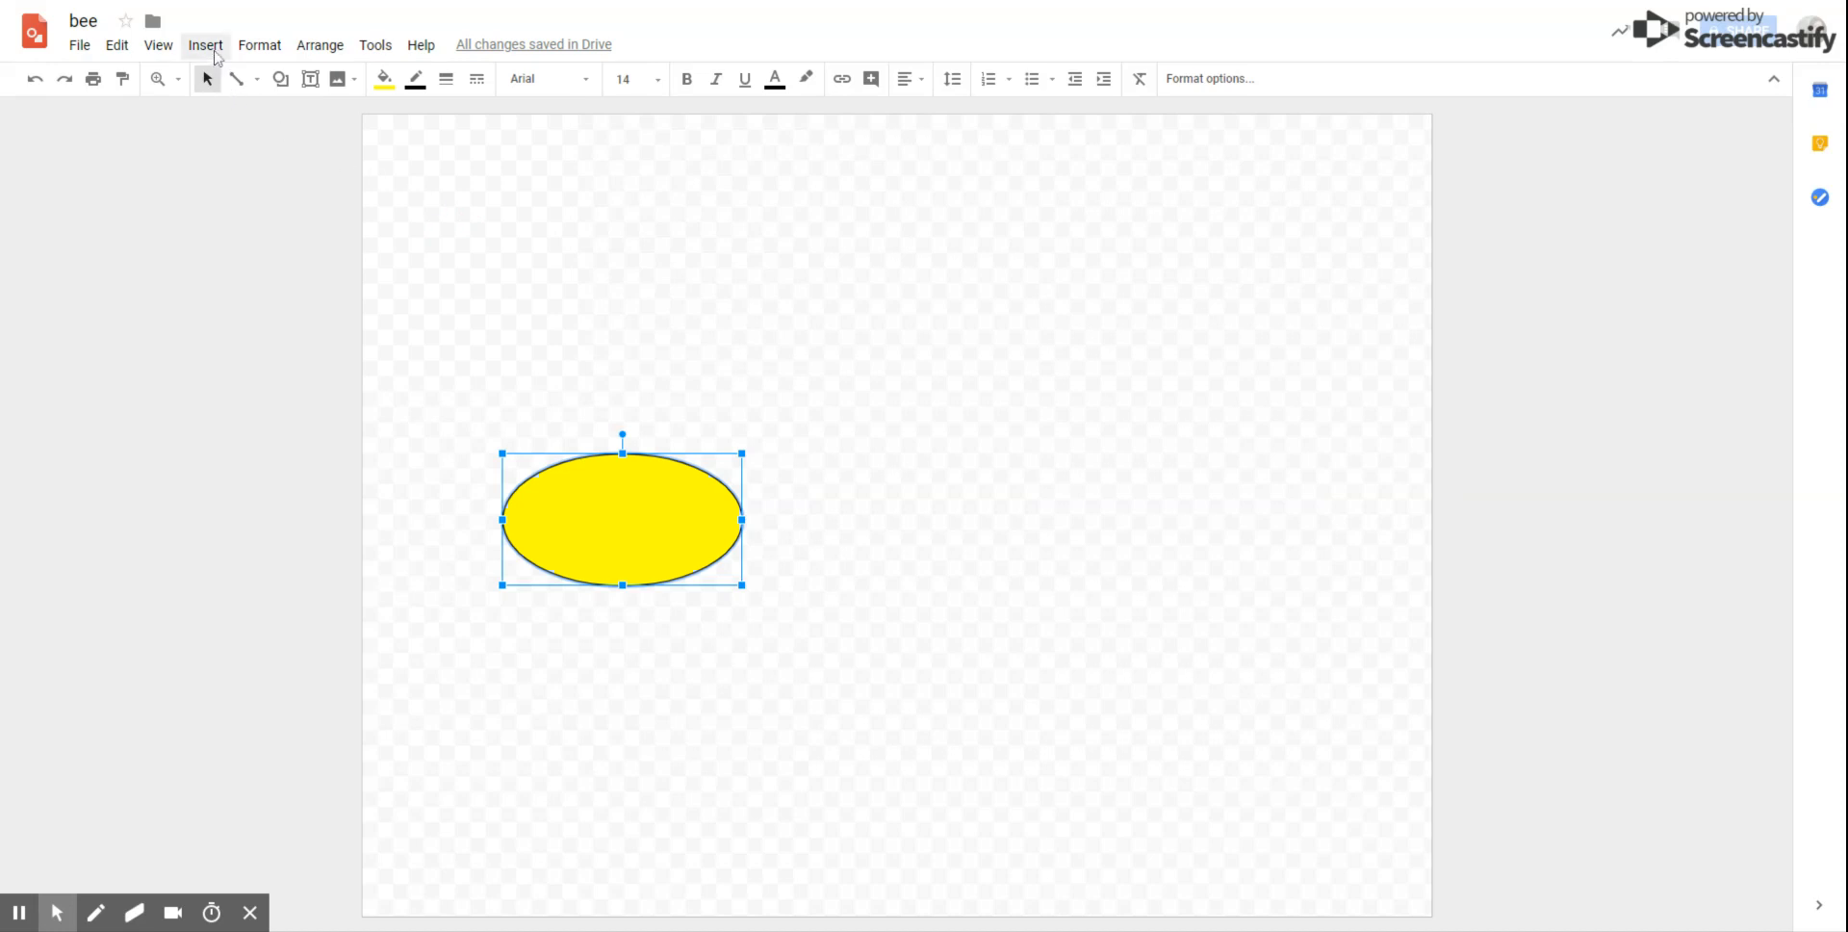
# Add a narrow stored-data flowchart shape with curved sides across the middle of the yellow oval as a stripe and fill it black.
pyautogui.click(214, 50)
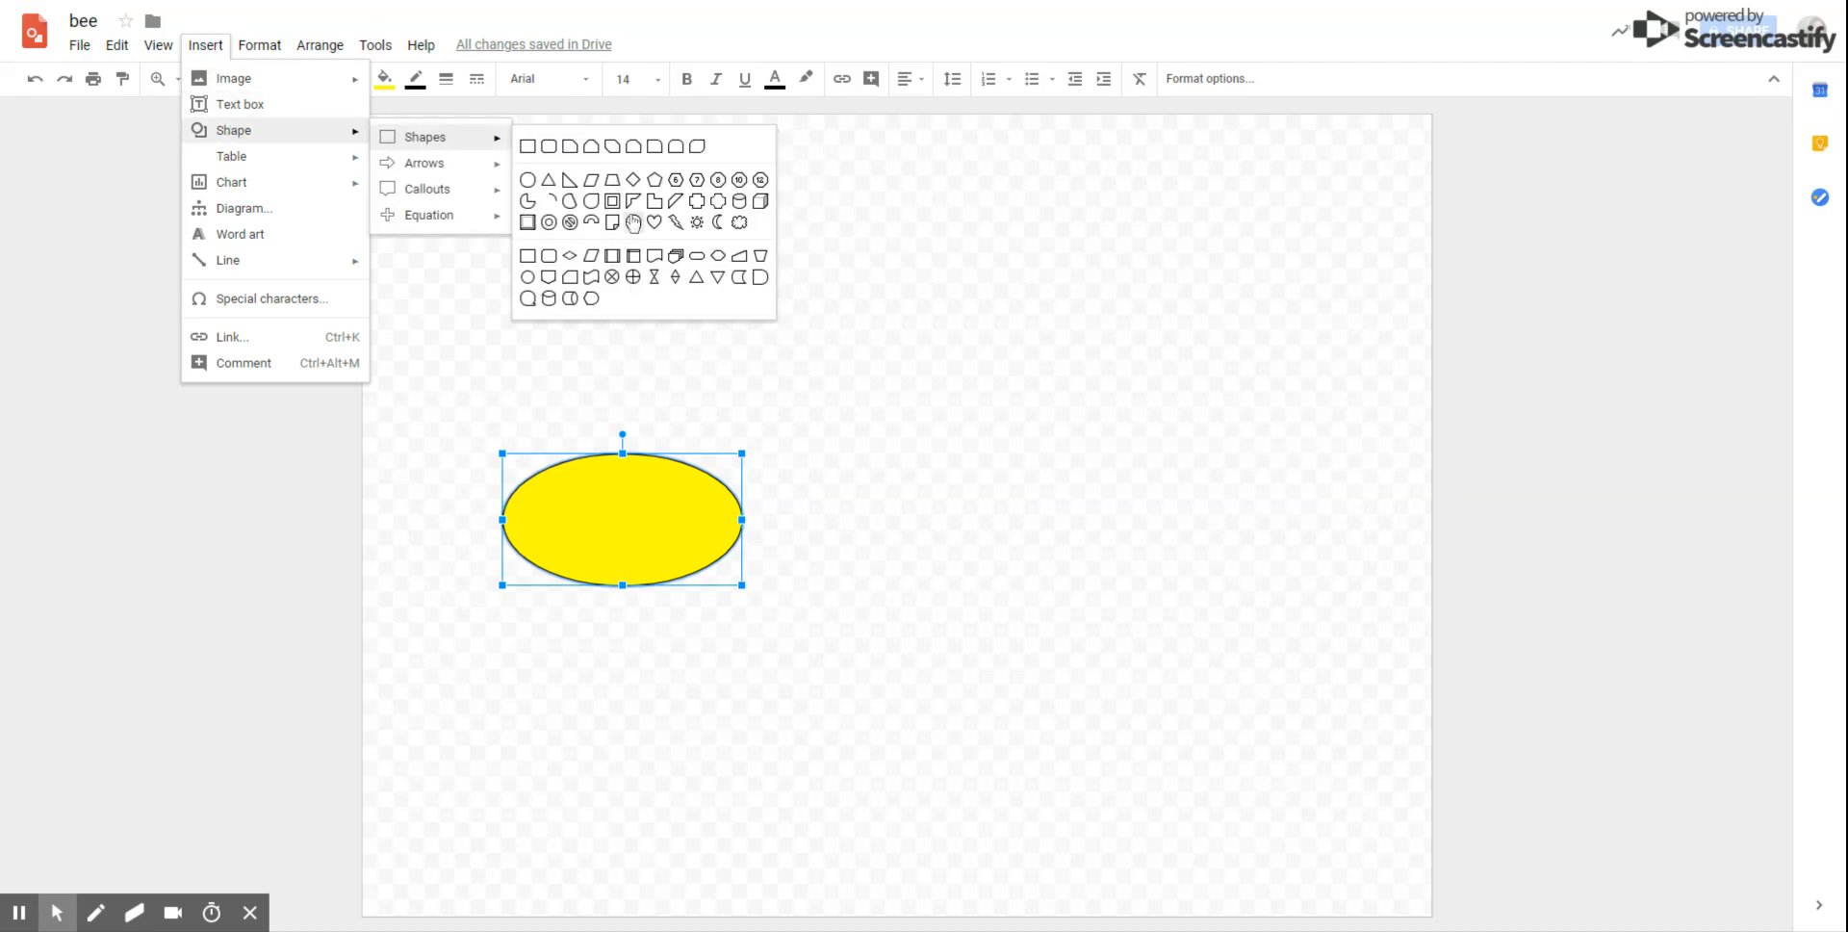
pyautogui.click(739, 278)
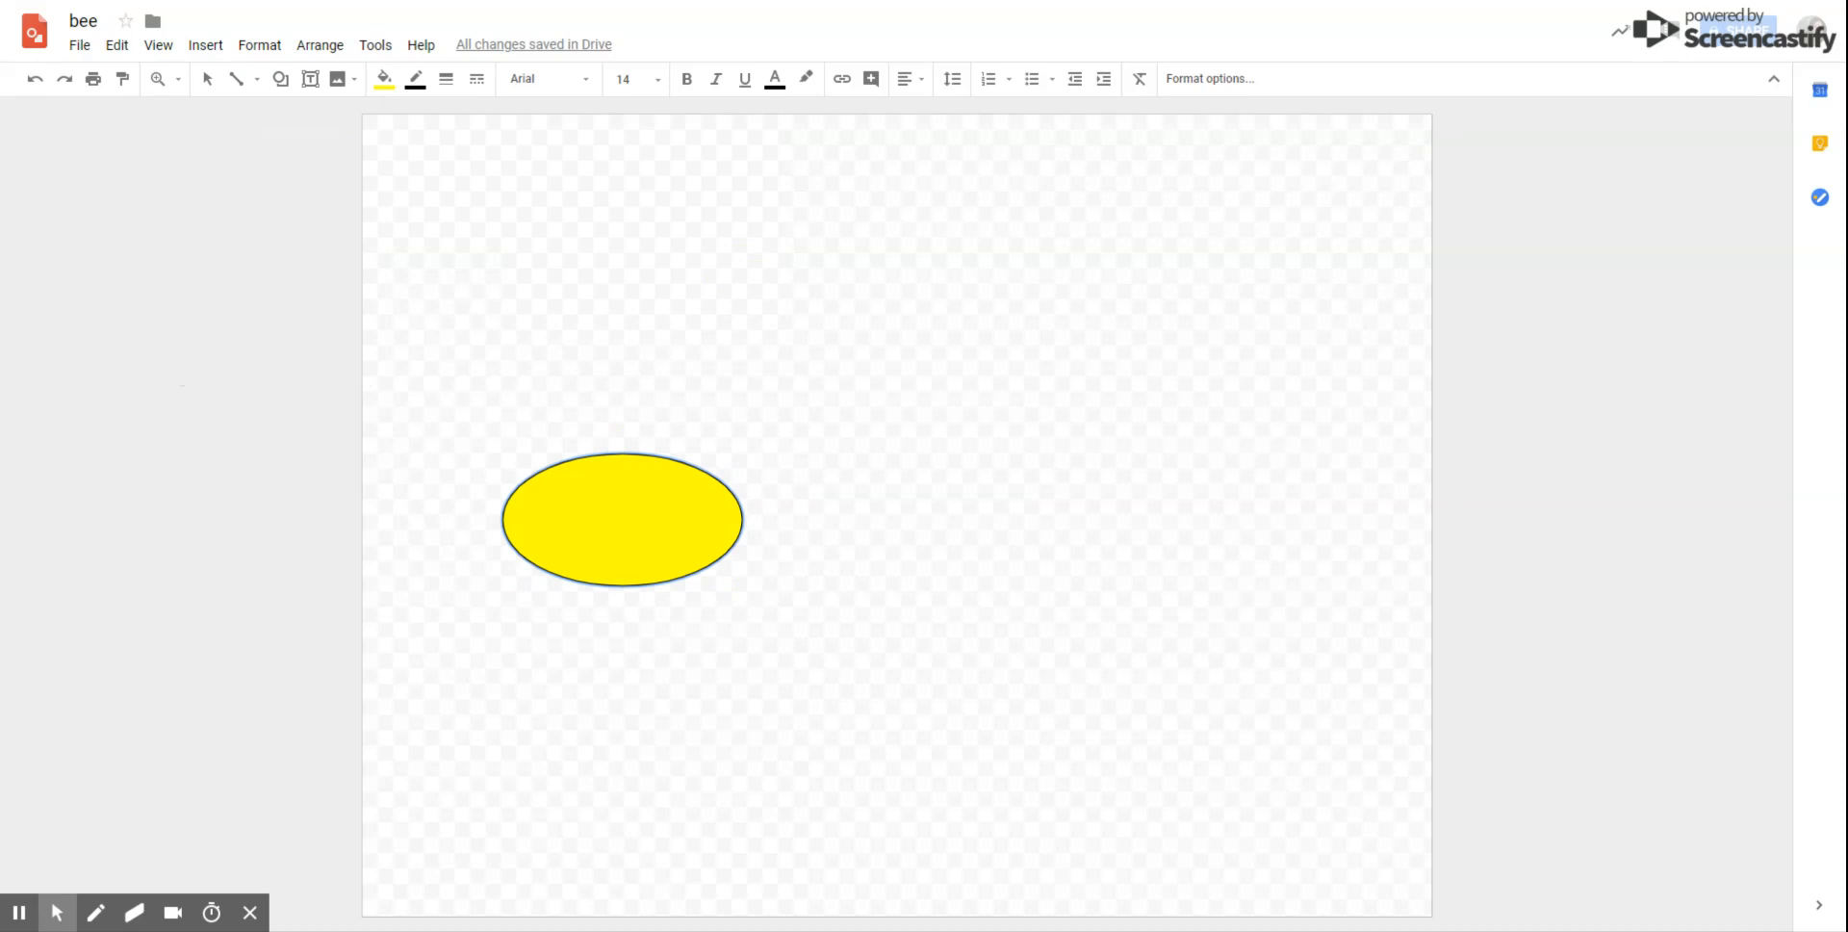
pyautogui.click(605, 462)
pyautogui.moveTo(605, 462); pyautogui.dragTo(649, 587)
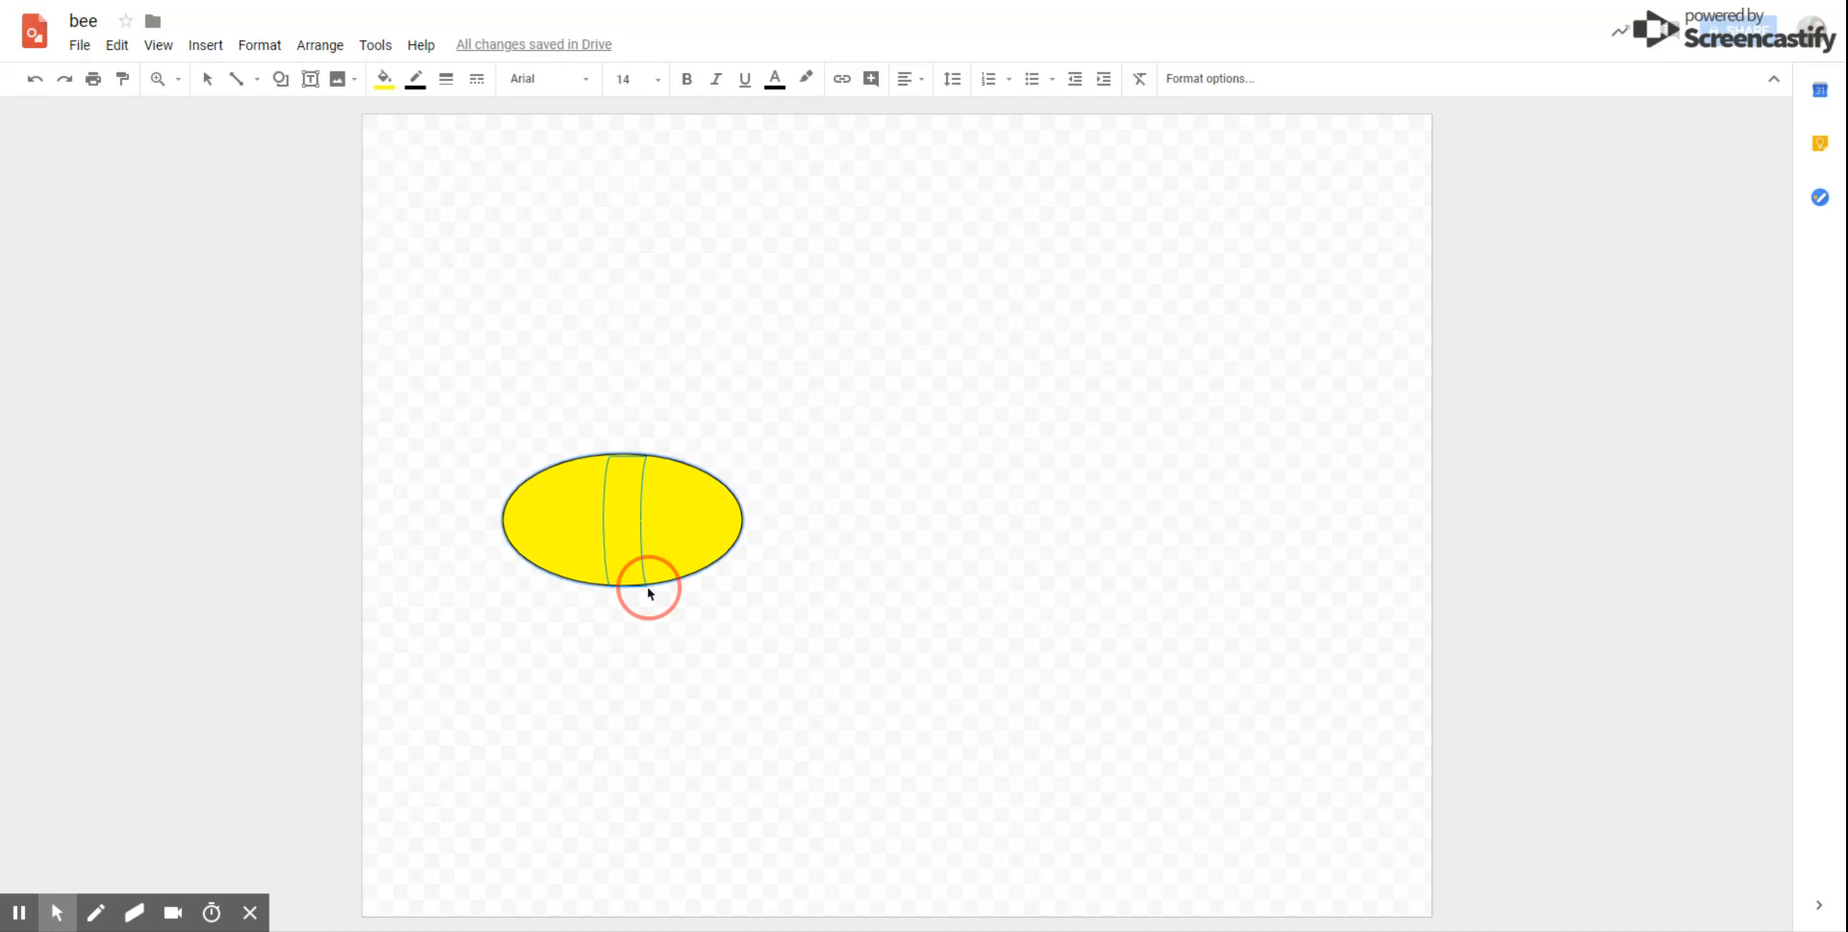
pyautogui.moveTo(649, 592); pyautogui.dragTo(648, 588)
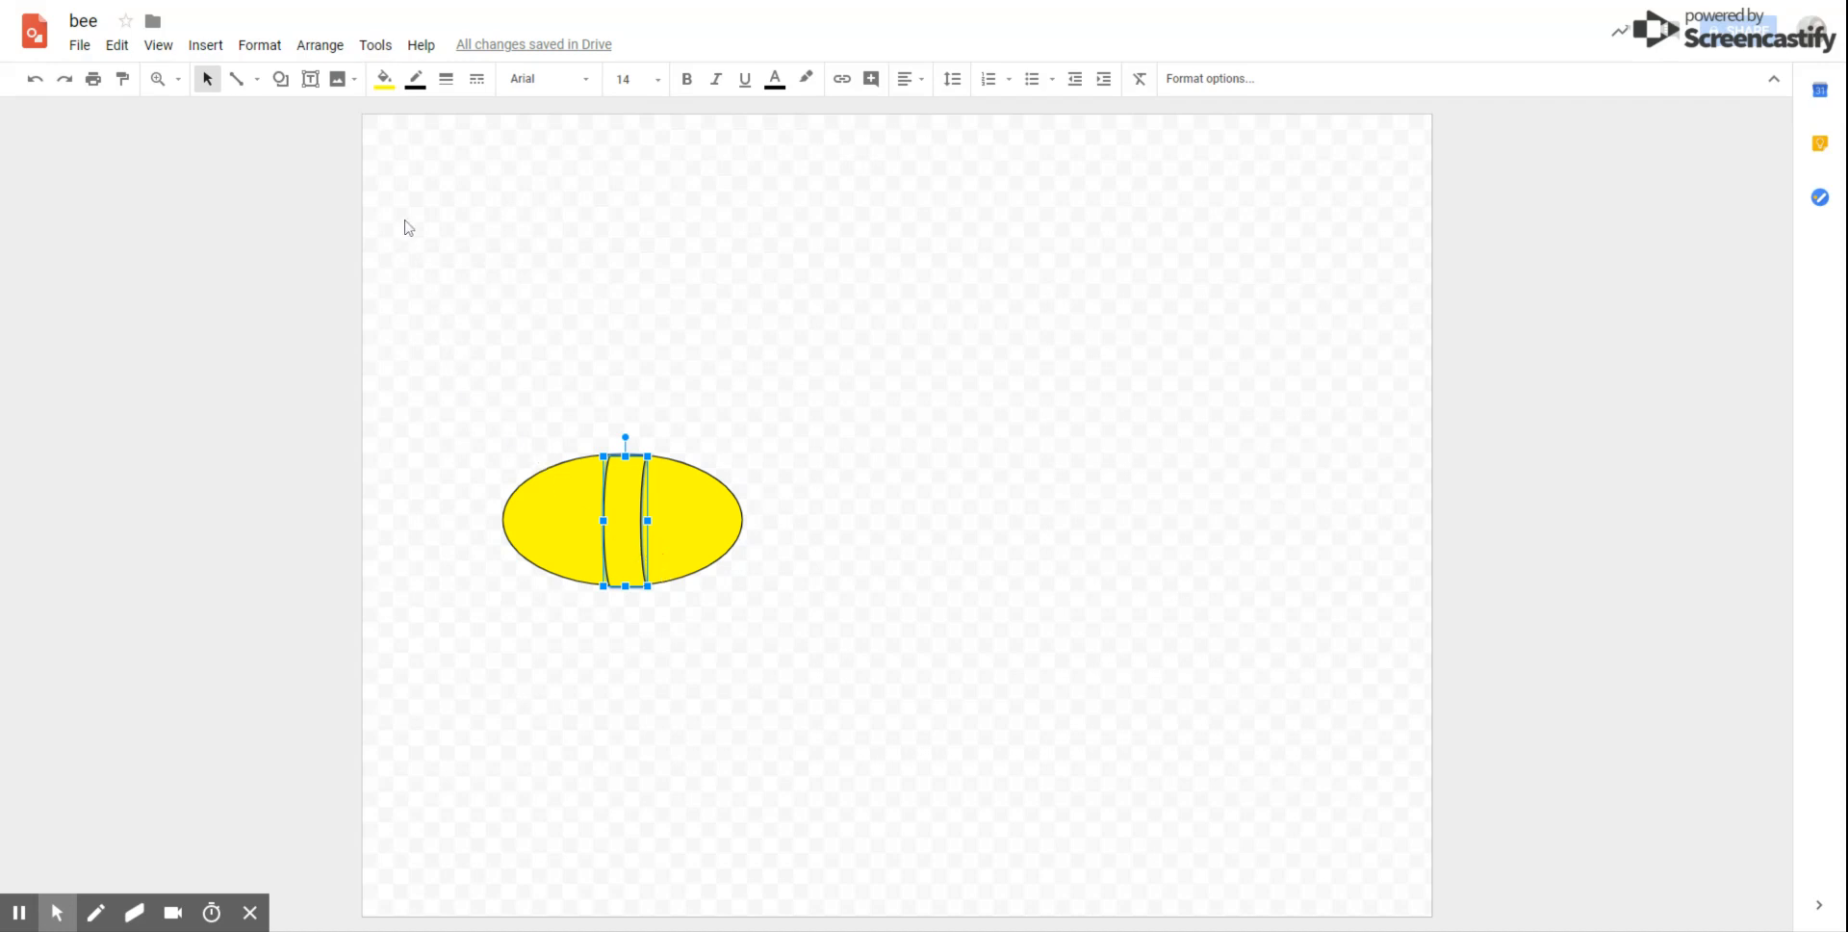
pyautogui.click(384, 79)
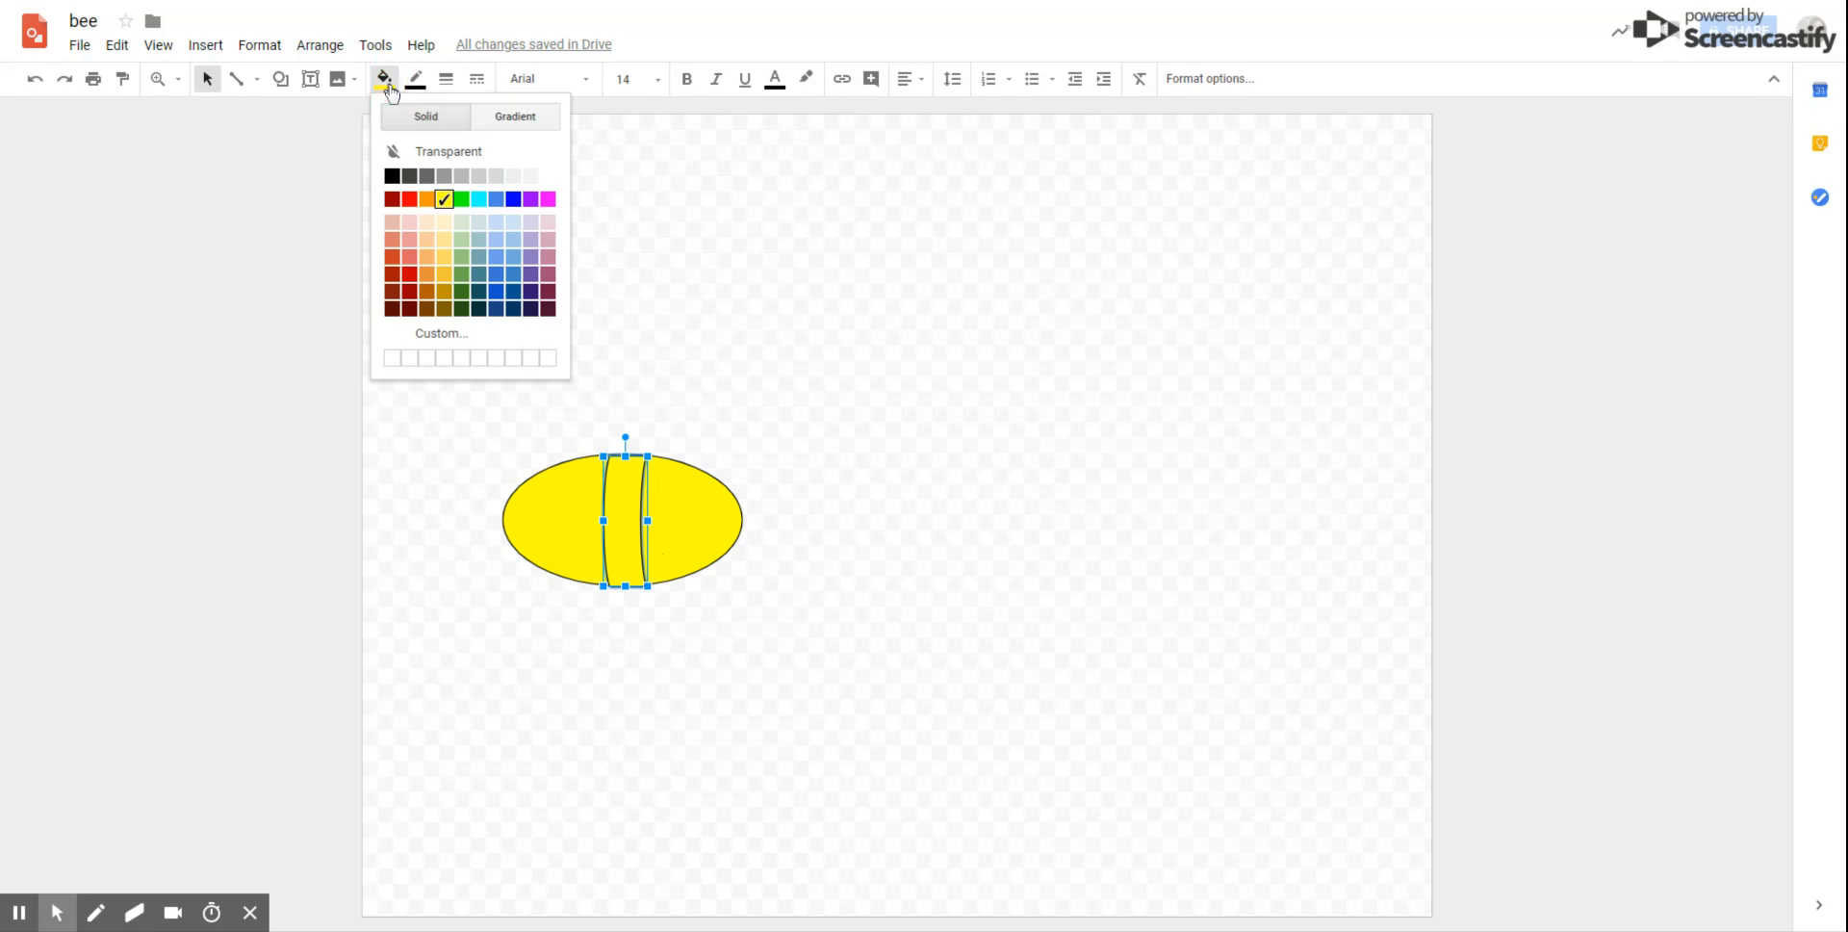
pyautogui.click(390, 177)
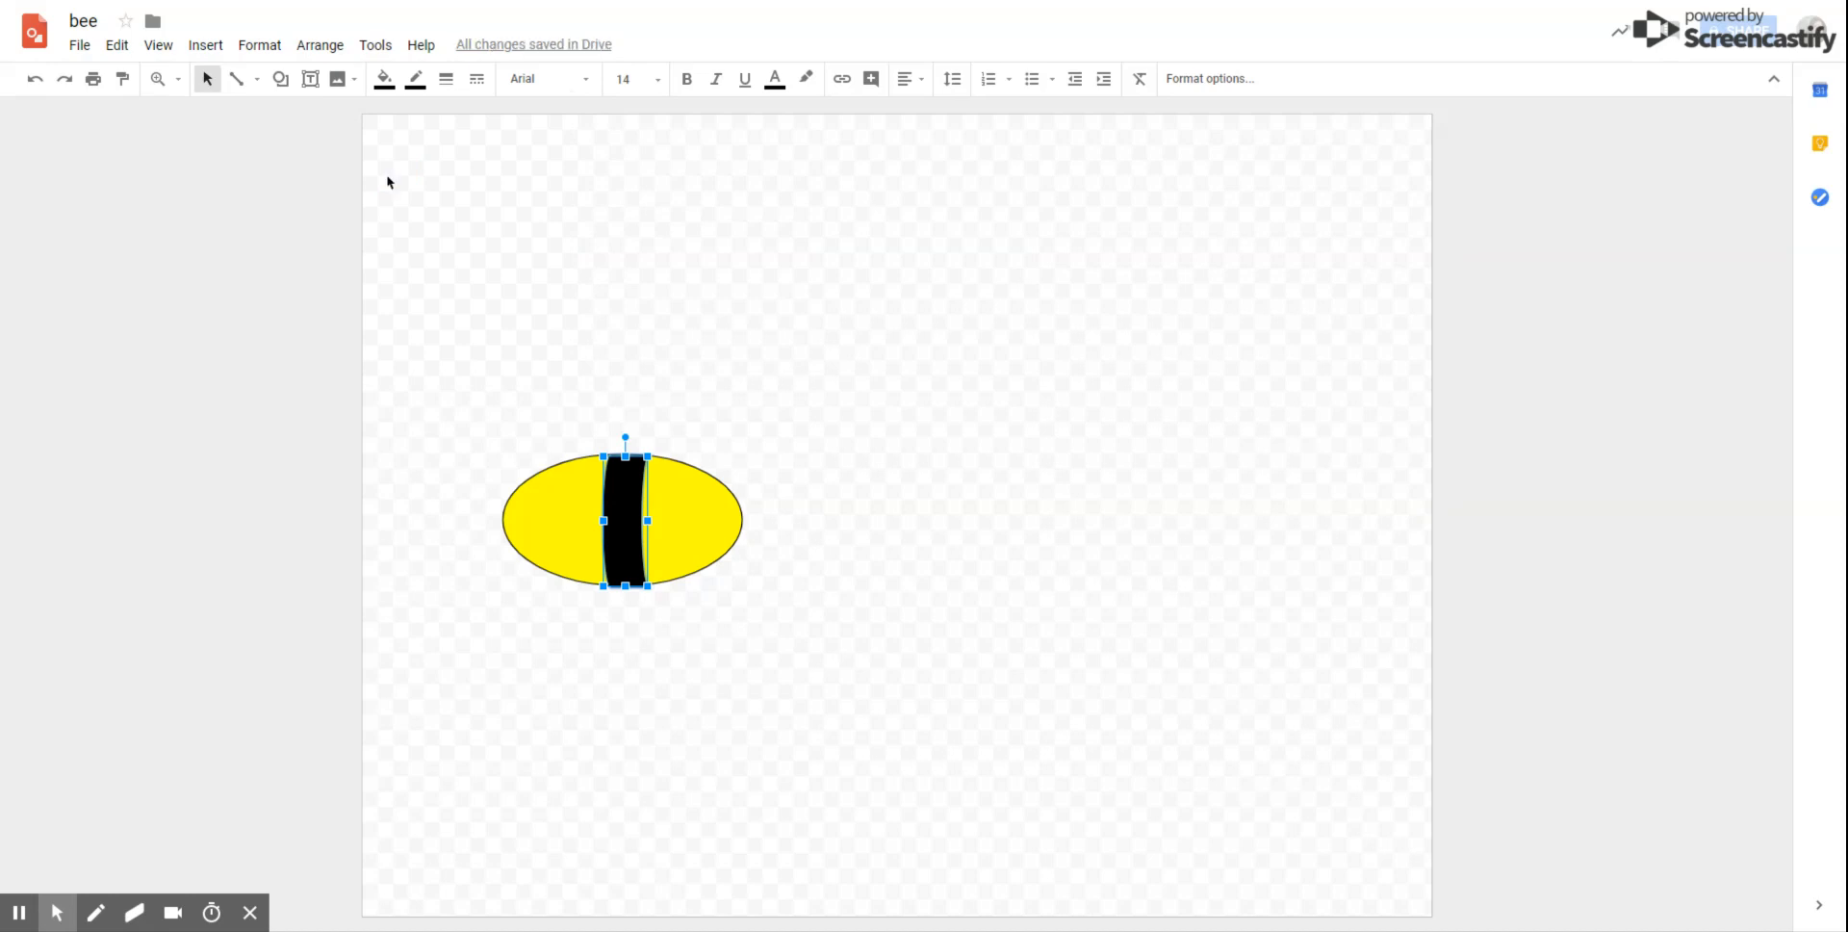
# Draw a small upright black oval as the eye on the body, left of the stripe, and deselect it.
pyautogui.click(206, 46)
pyautogui.moveTo(213, 134)
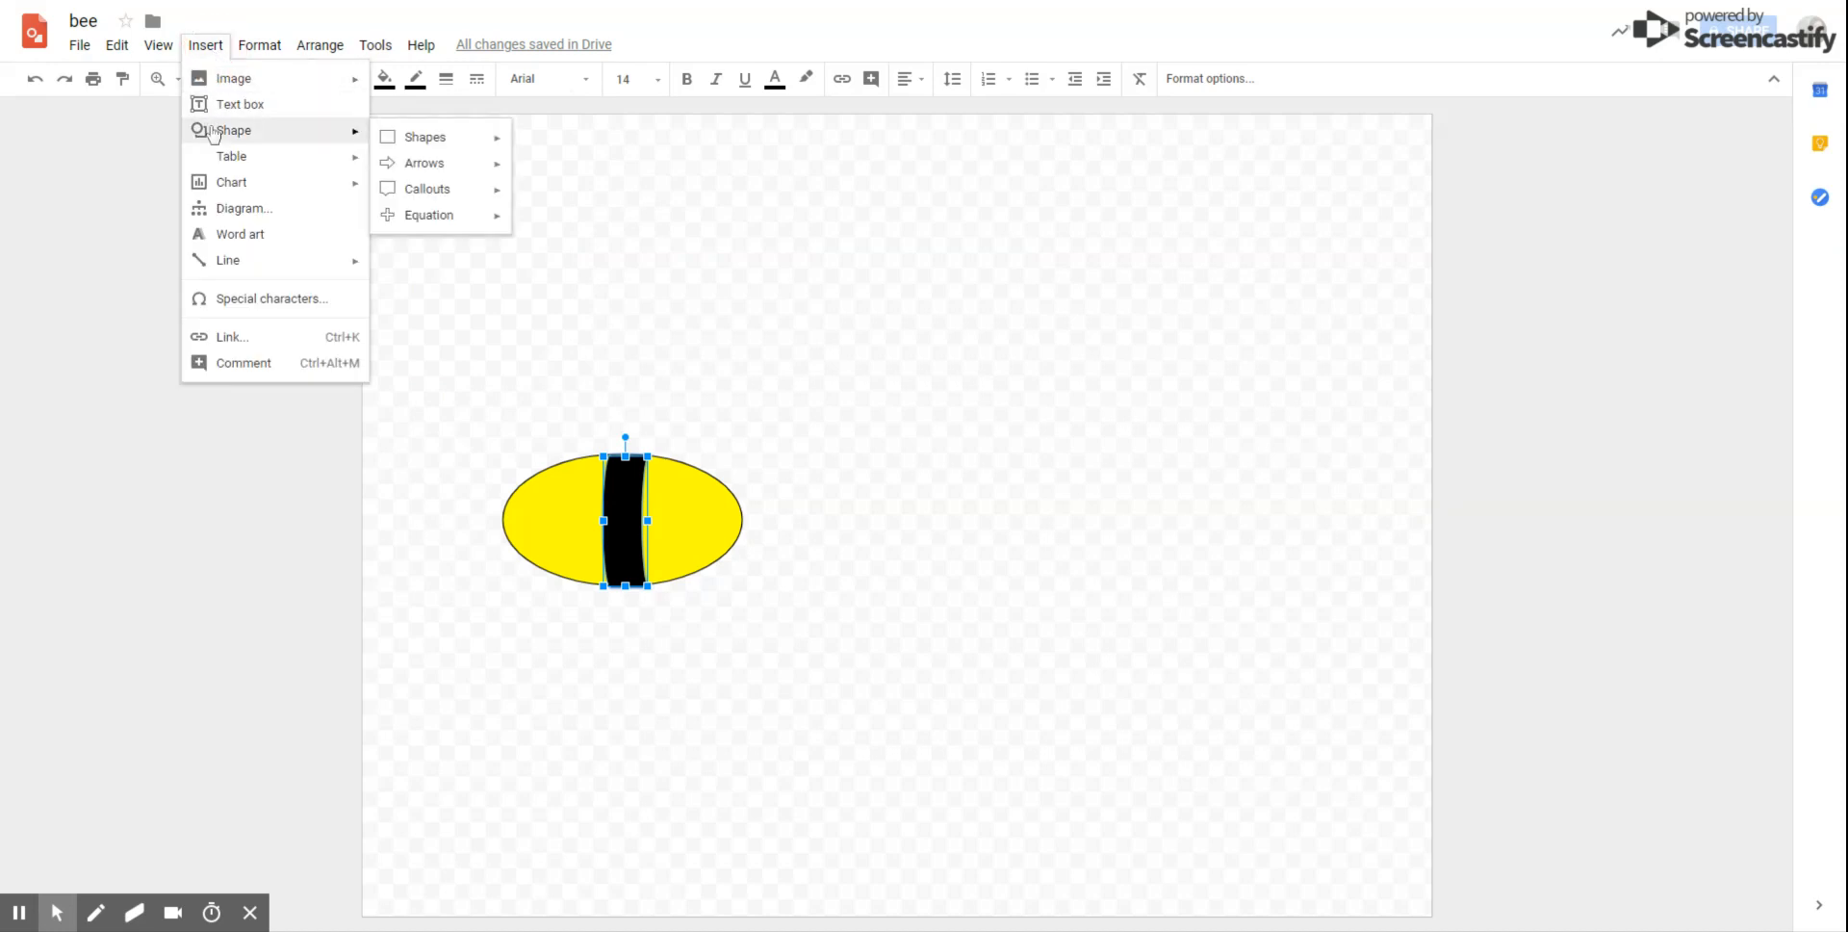
pyautogui.moveTo(397, 140)
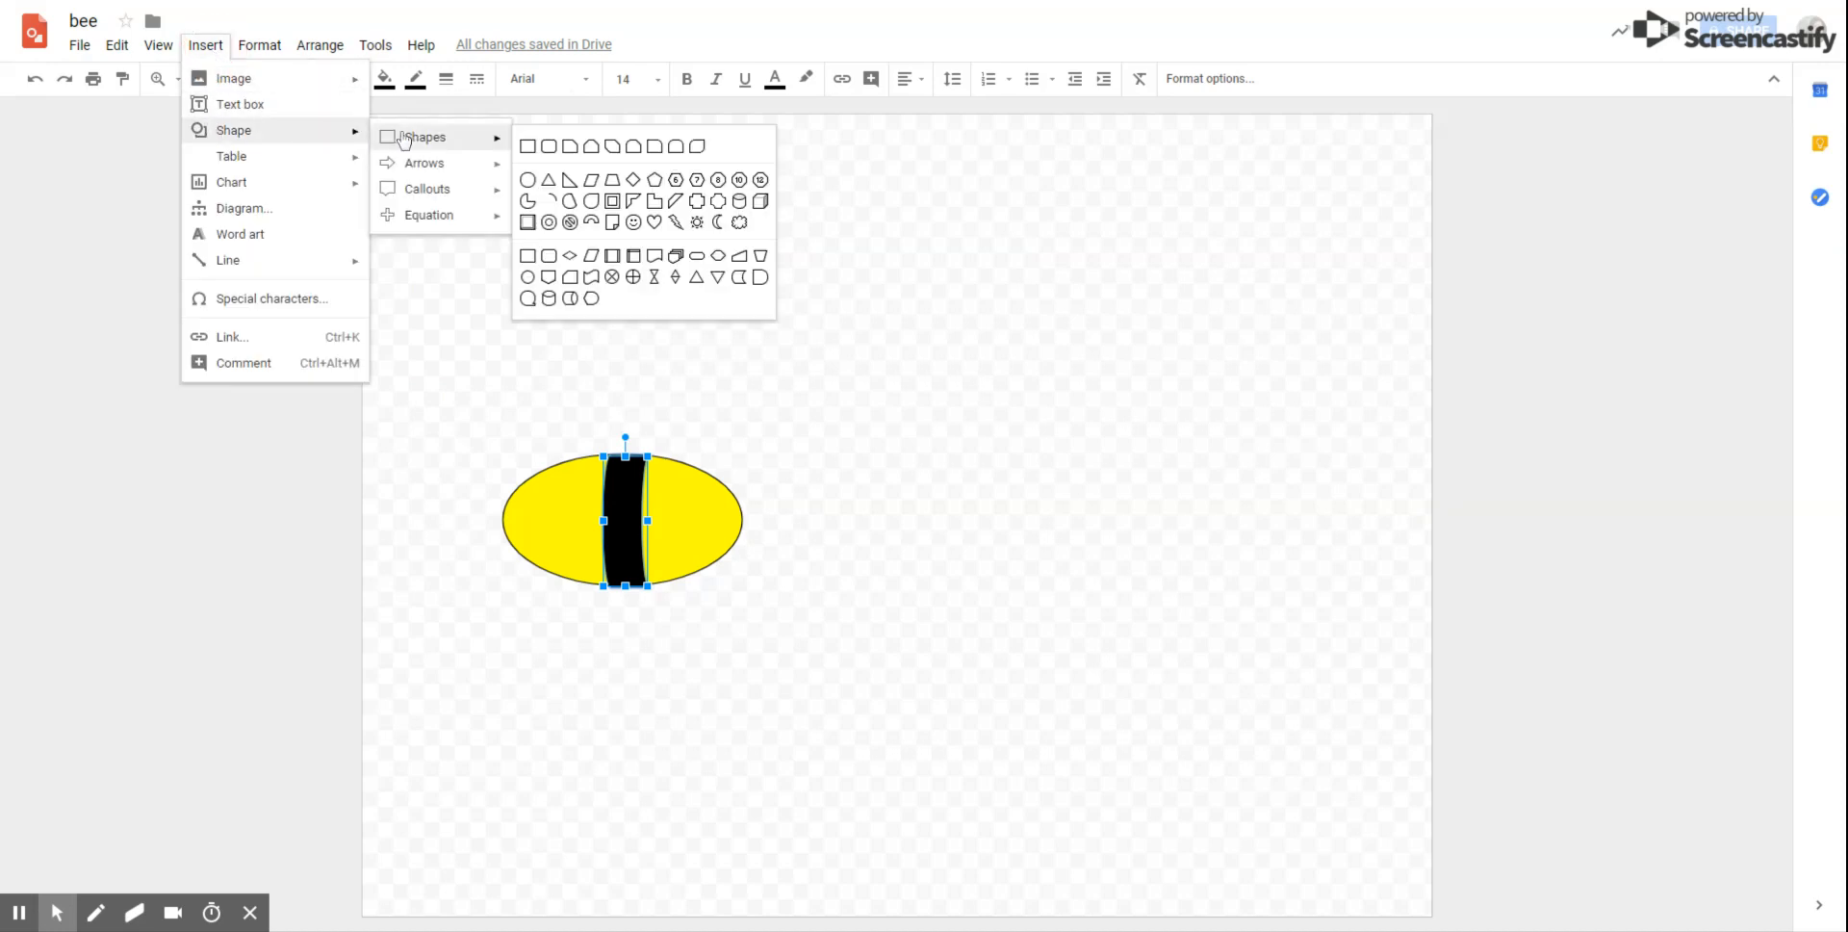
pyautogui.moveTo(496, 140)
pyautogui.click(528, 180)
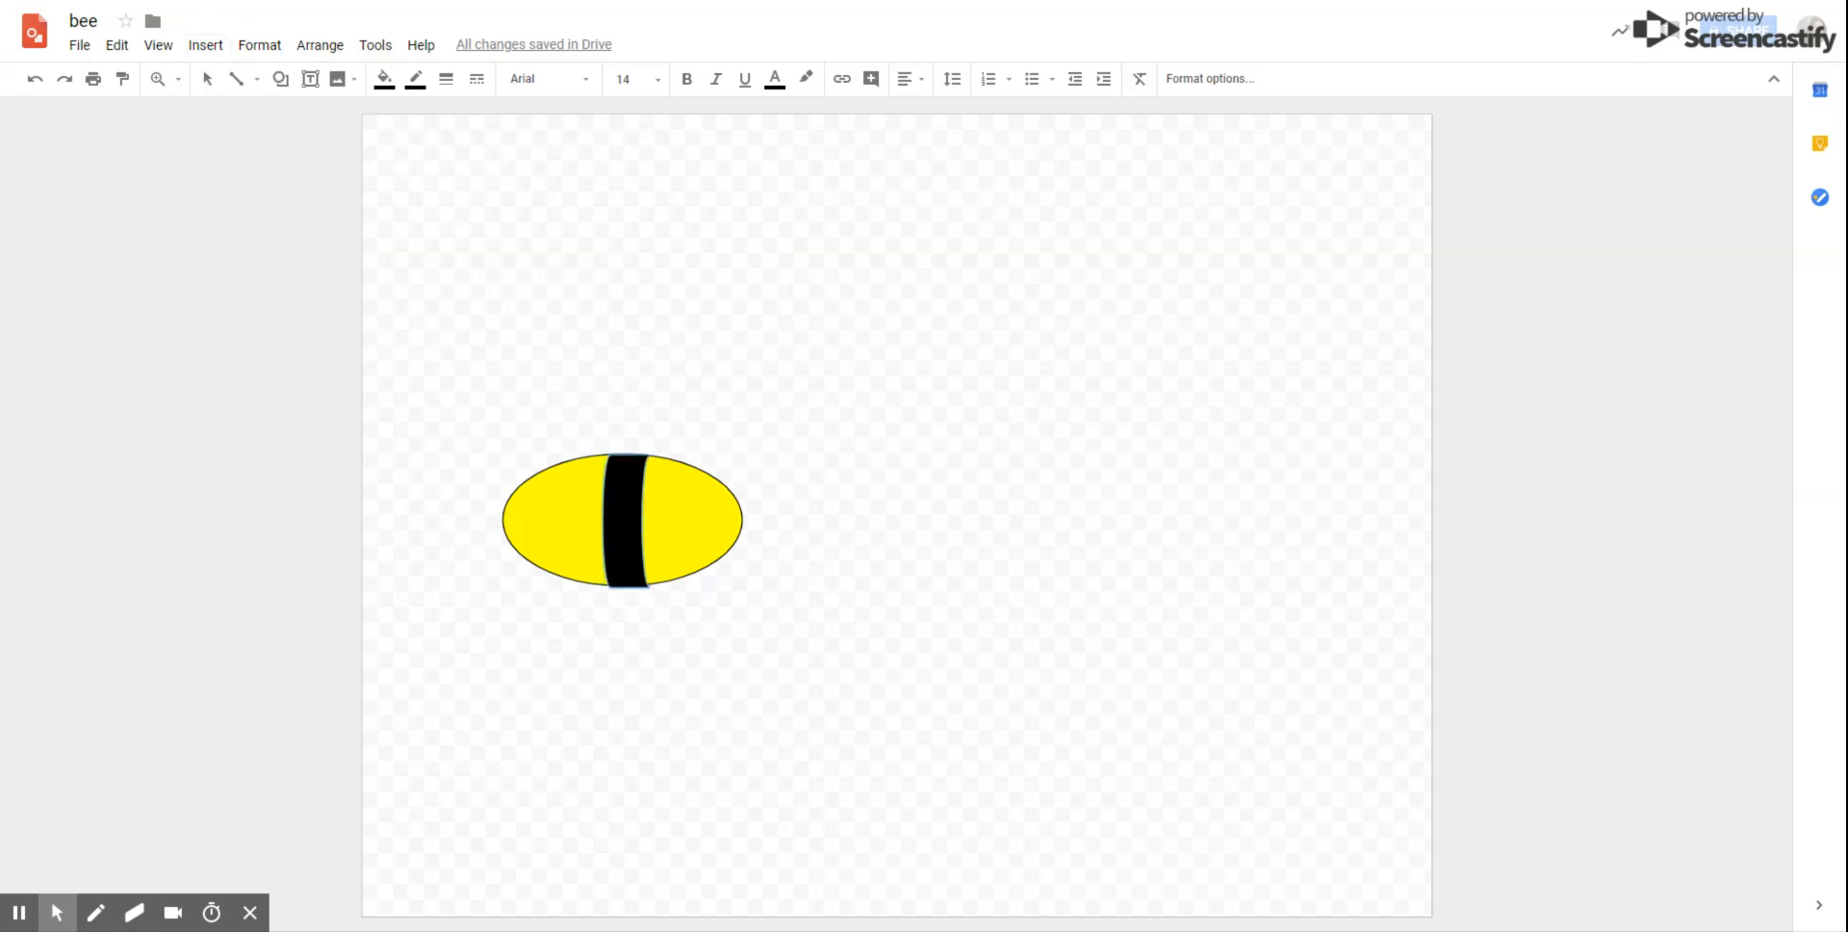
pyautogui.click(563, 483)
pyautogui.moveTo(563, 487); pyautogui.dragTo(580, 510)
pyautogui.click(804, 546)
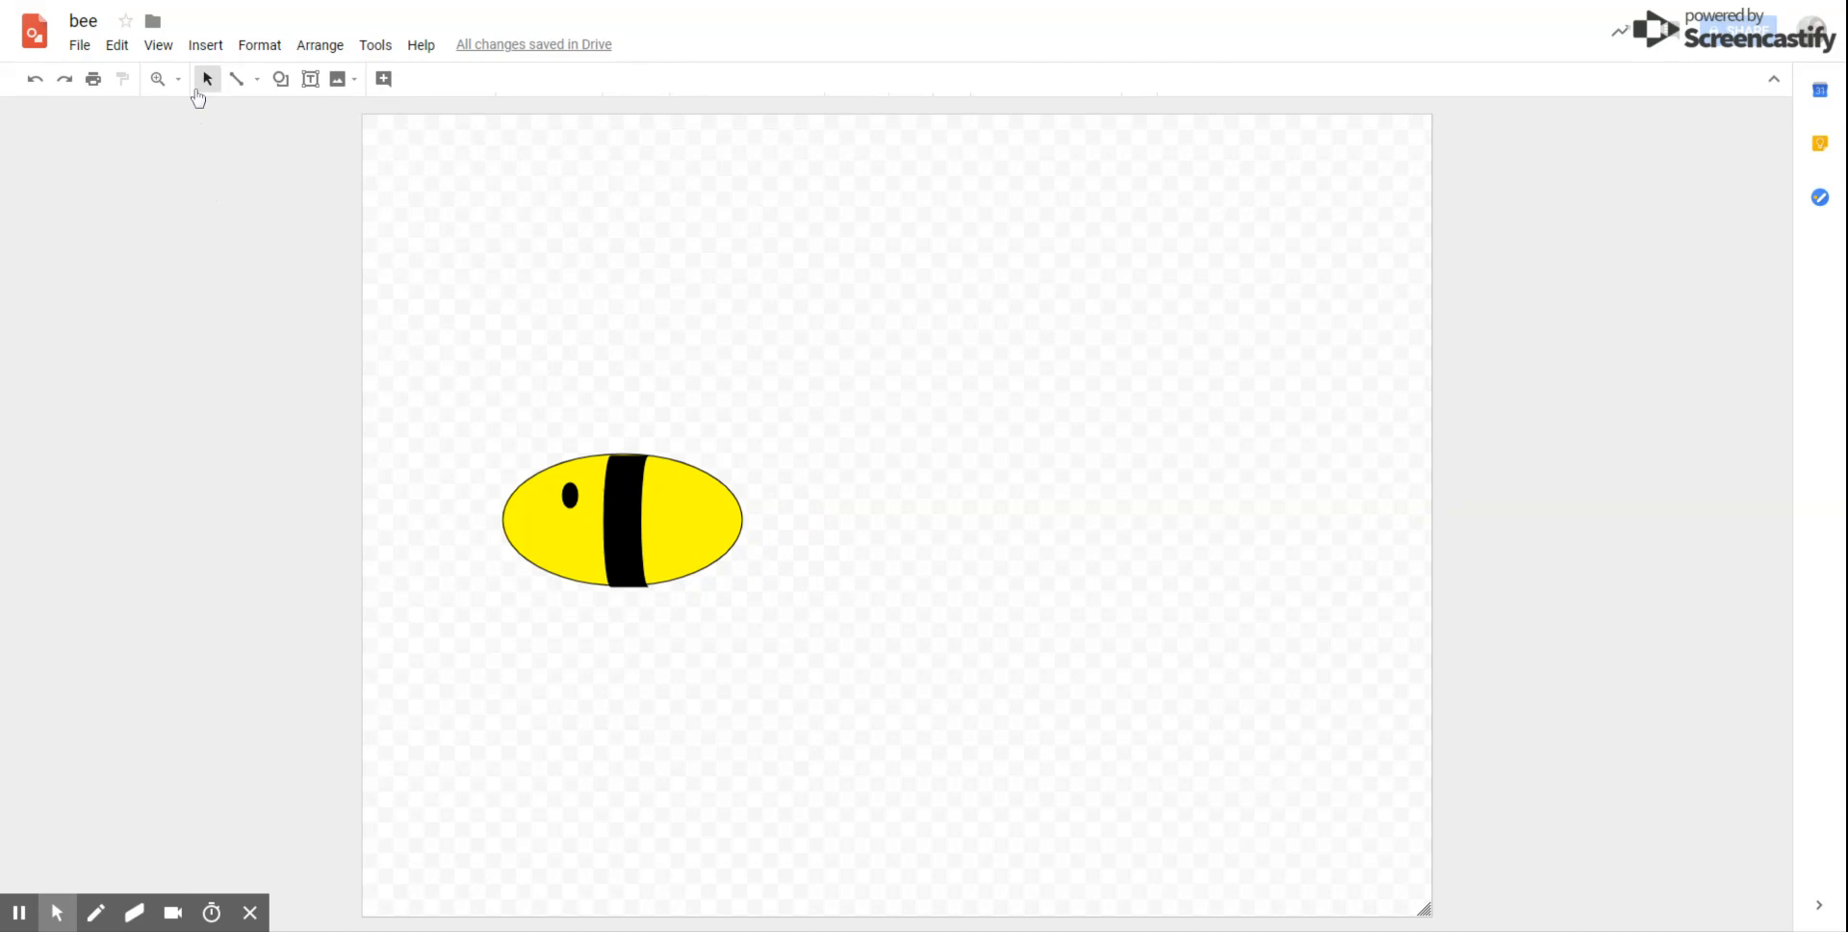
# Draw a curved smile with the Scribble line below the eye, starting at the body's lower-left edge.
pyautogui.click(209, 48)
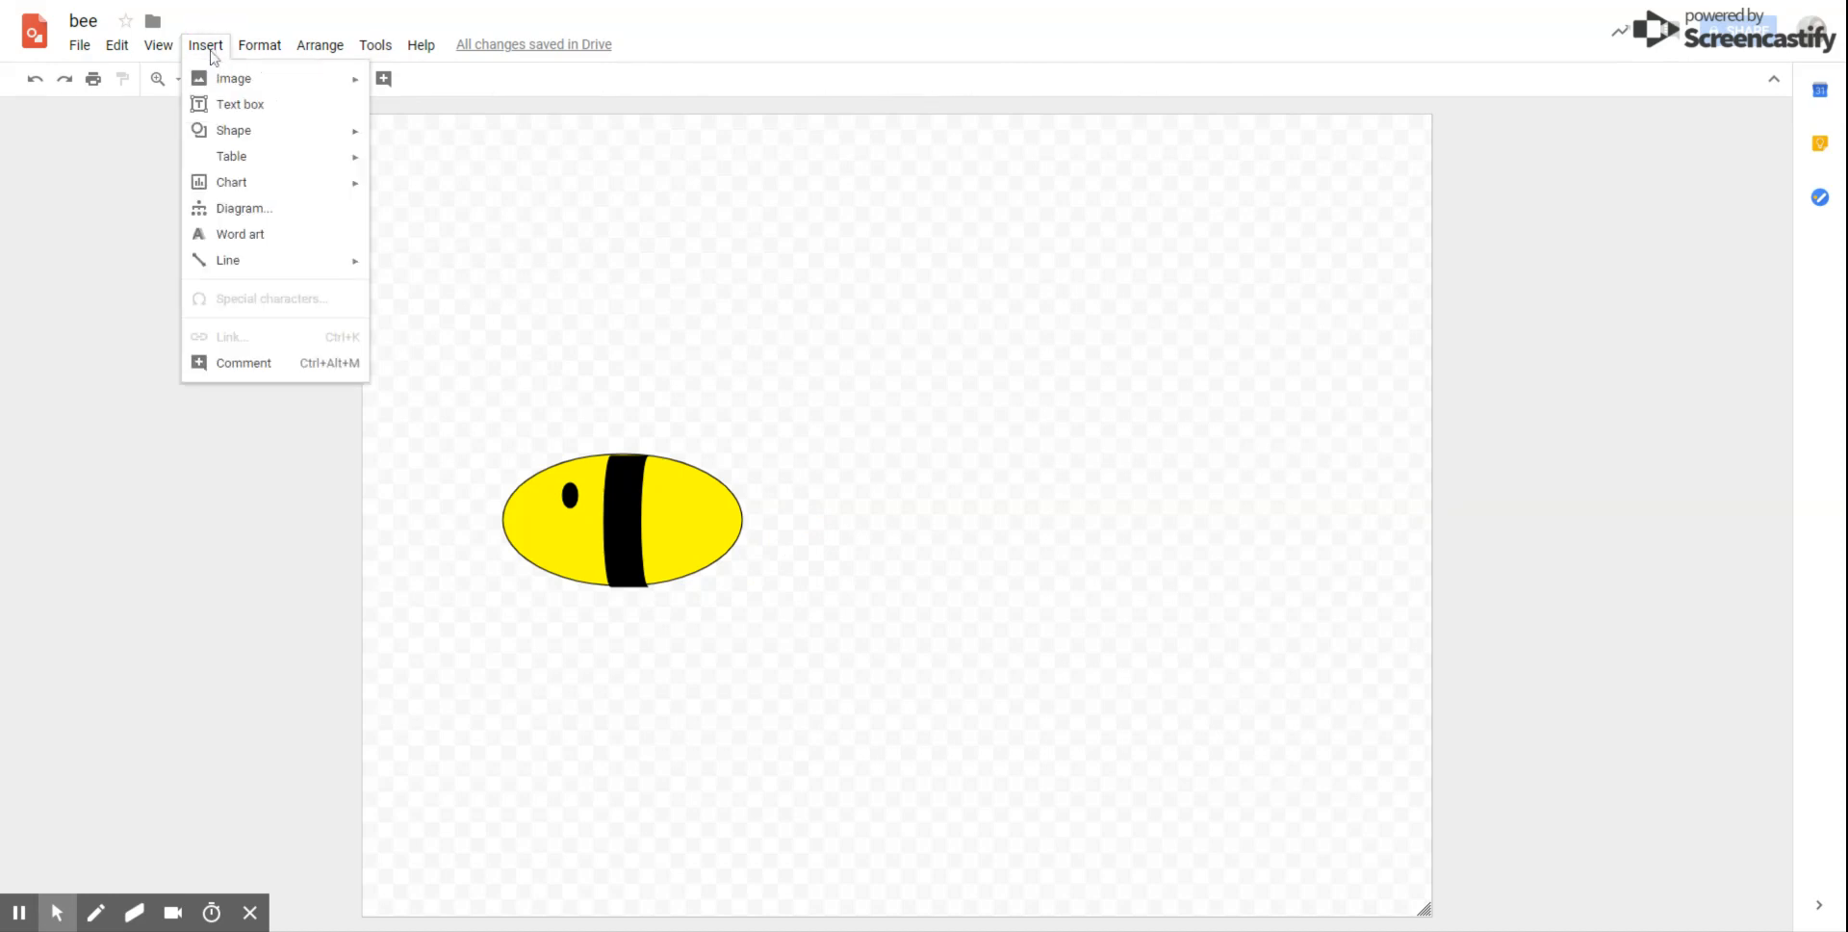
pyautogui.moveTo(228, 262)
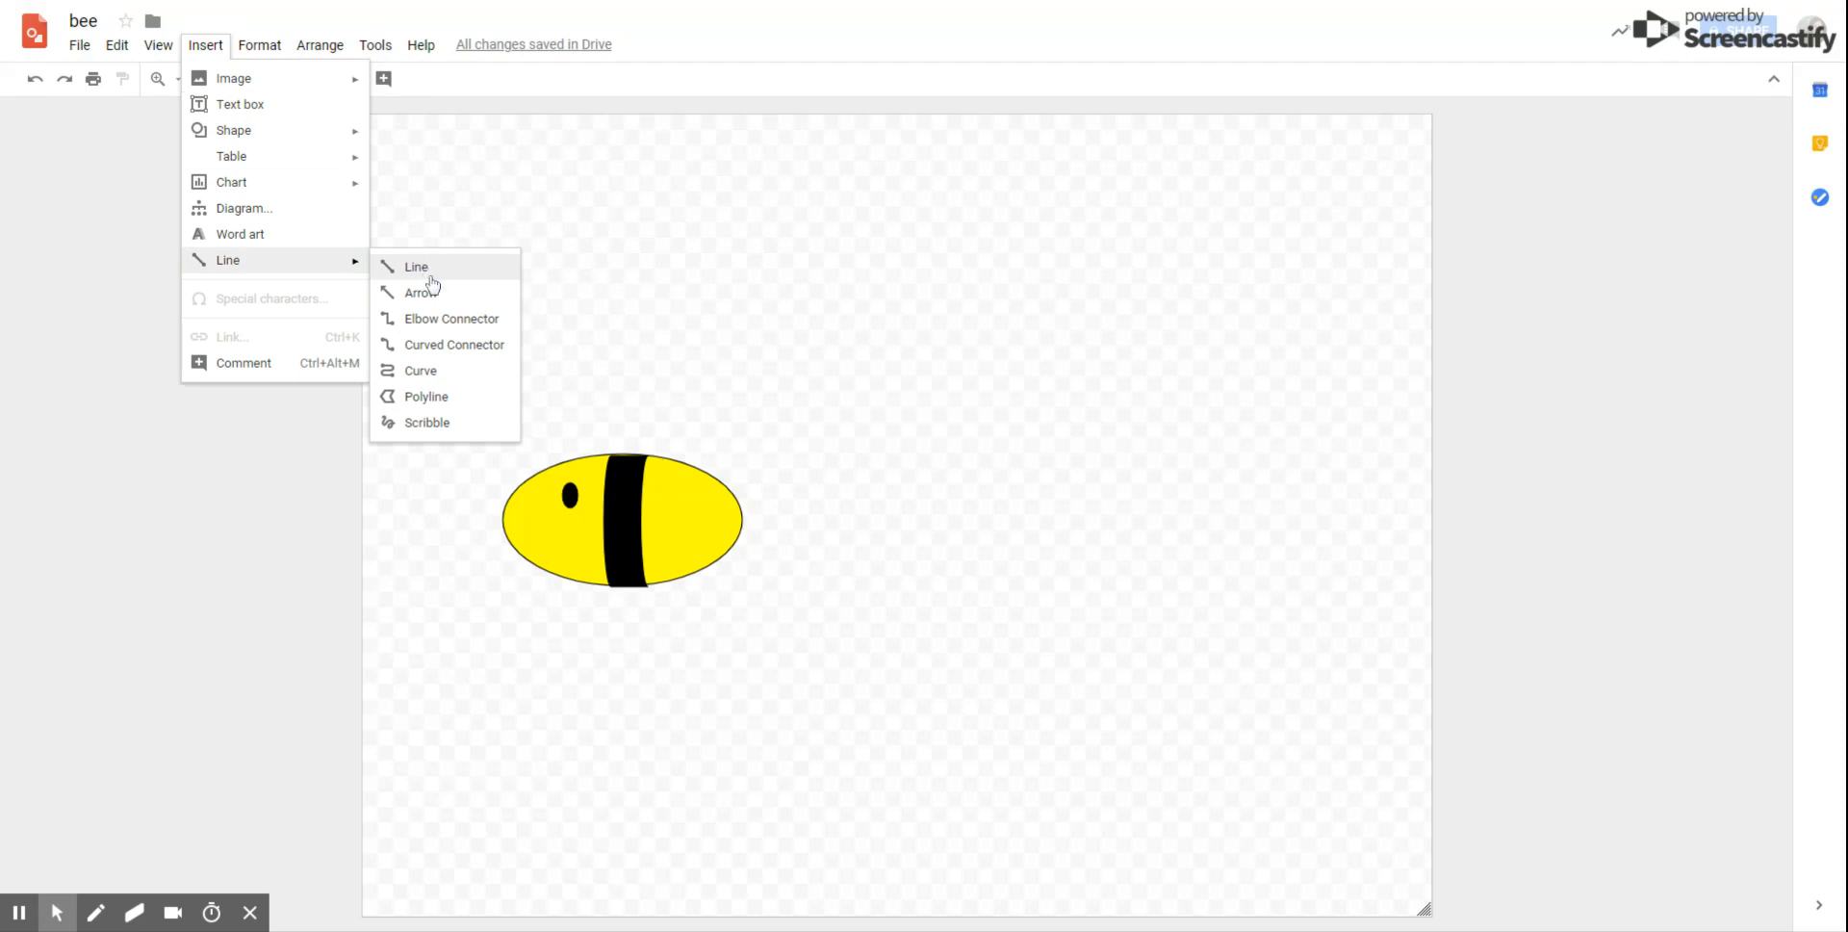
pyautogui.click(444, 429)
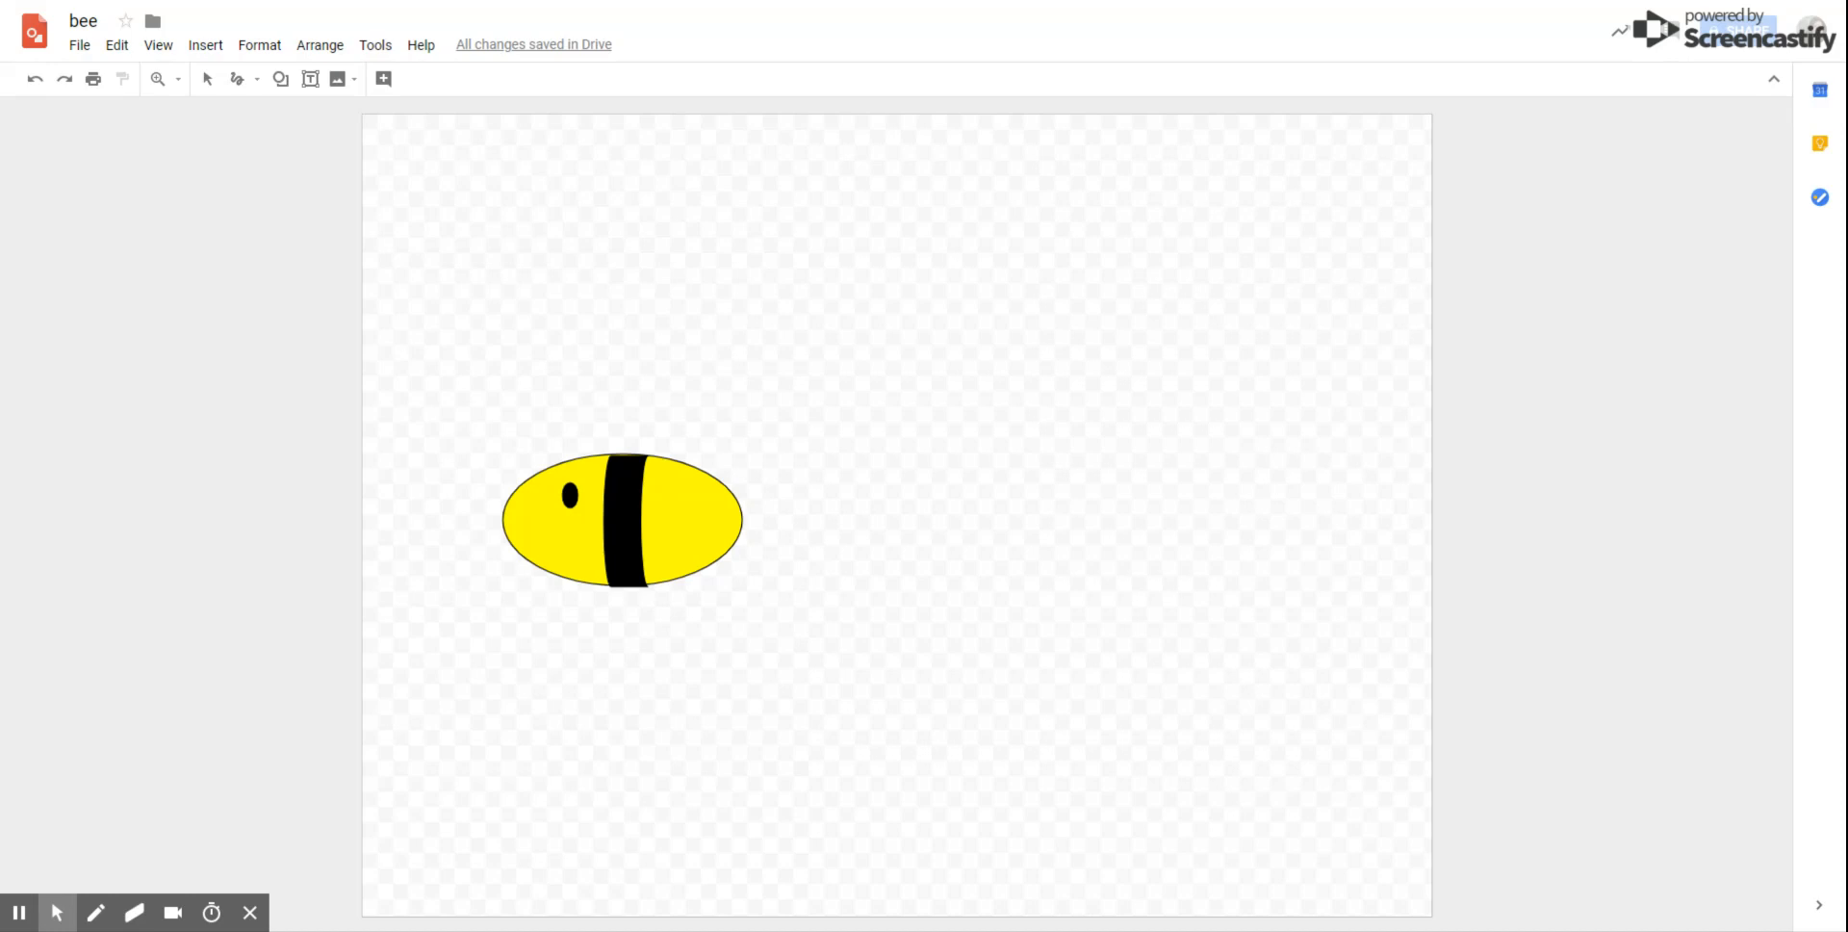
pyautogui.click(534, 572)
pyautogui.moveTo(533, 572); pyautogui.dragTo(580, 542)
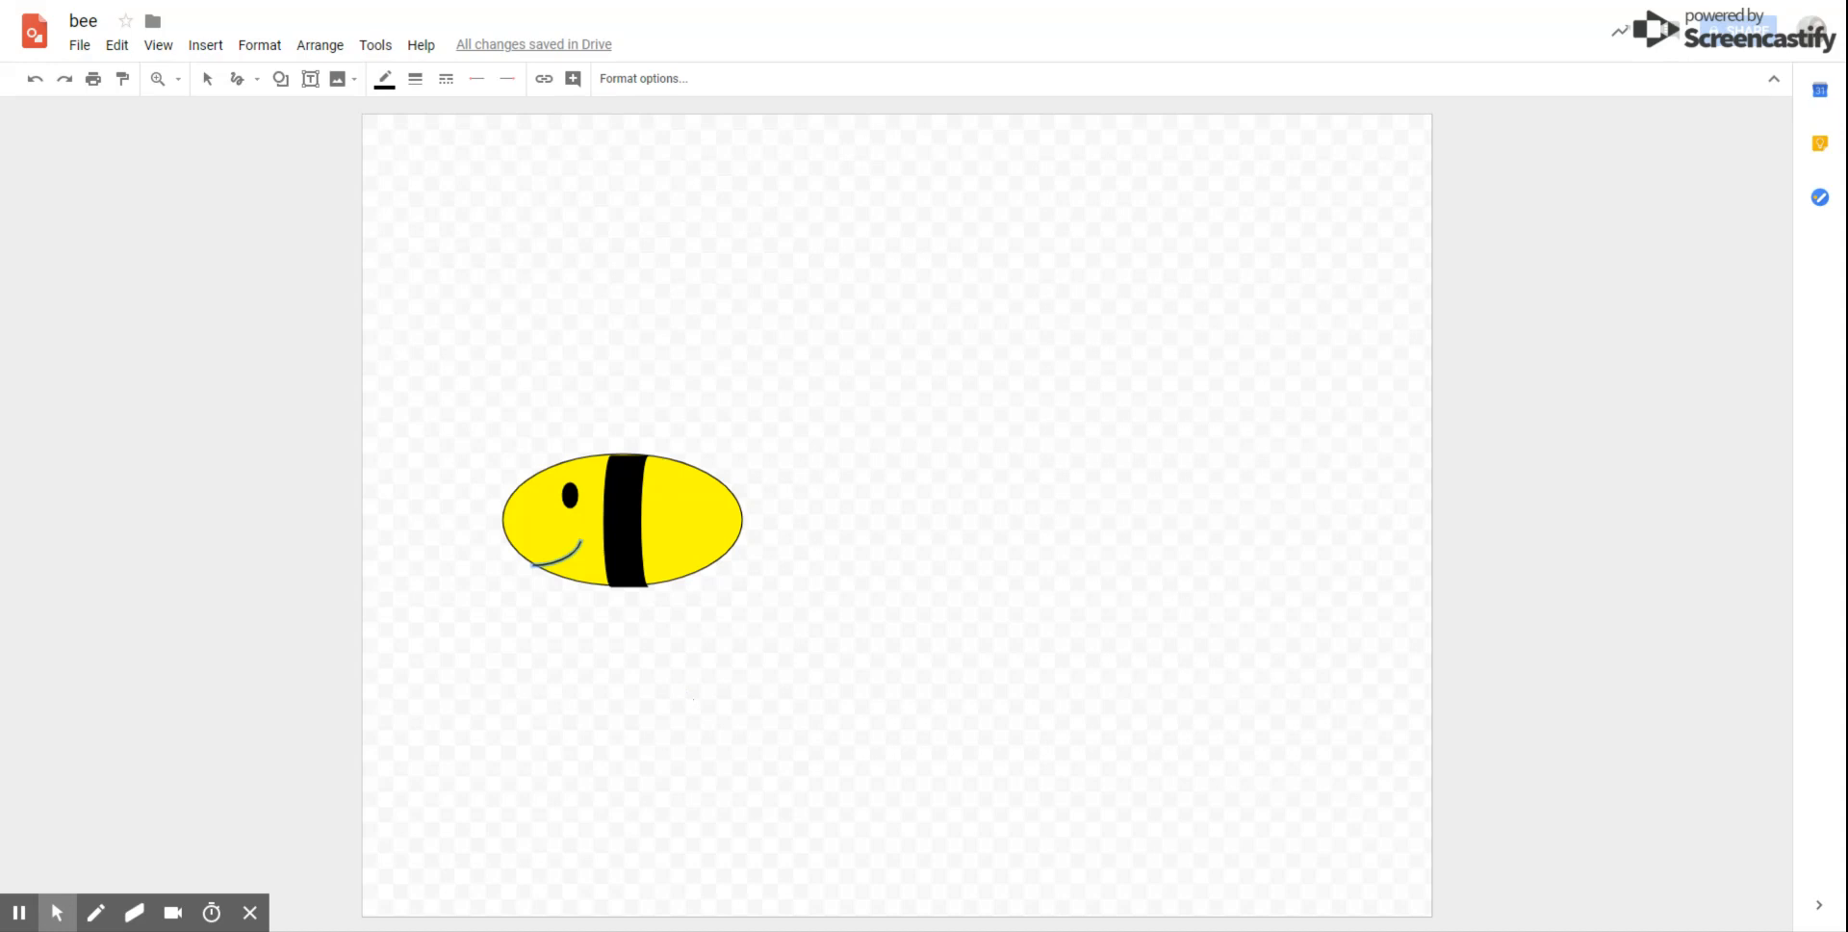
# Draw a small teardrop shape just above the bee's body as a wing.
pyautogui.click(211, 50)
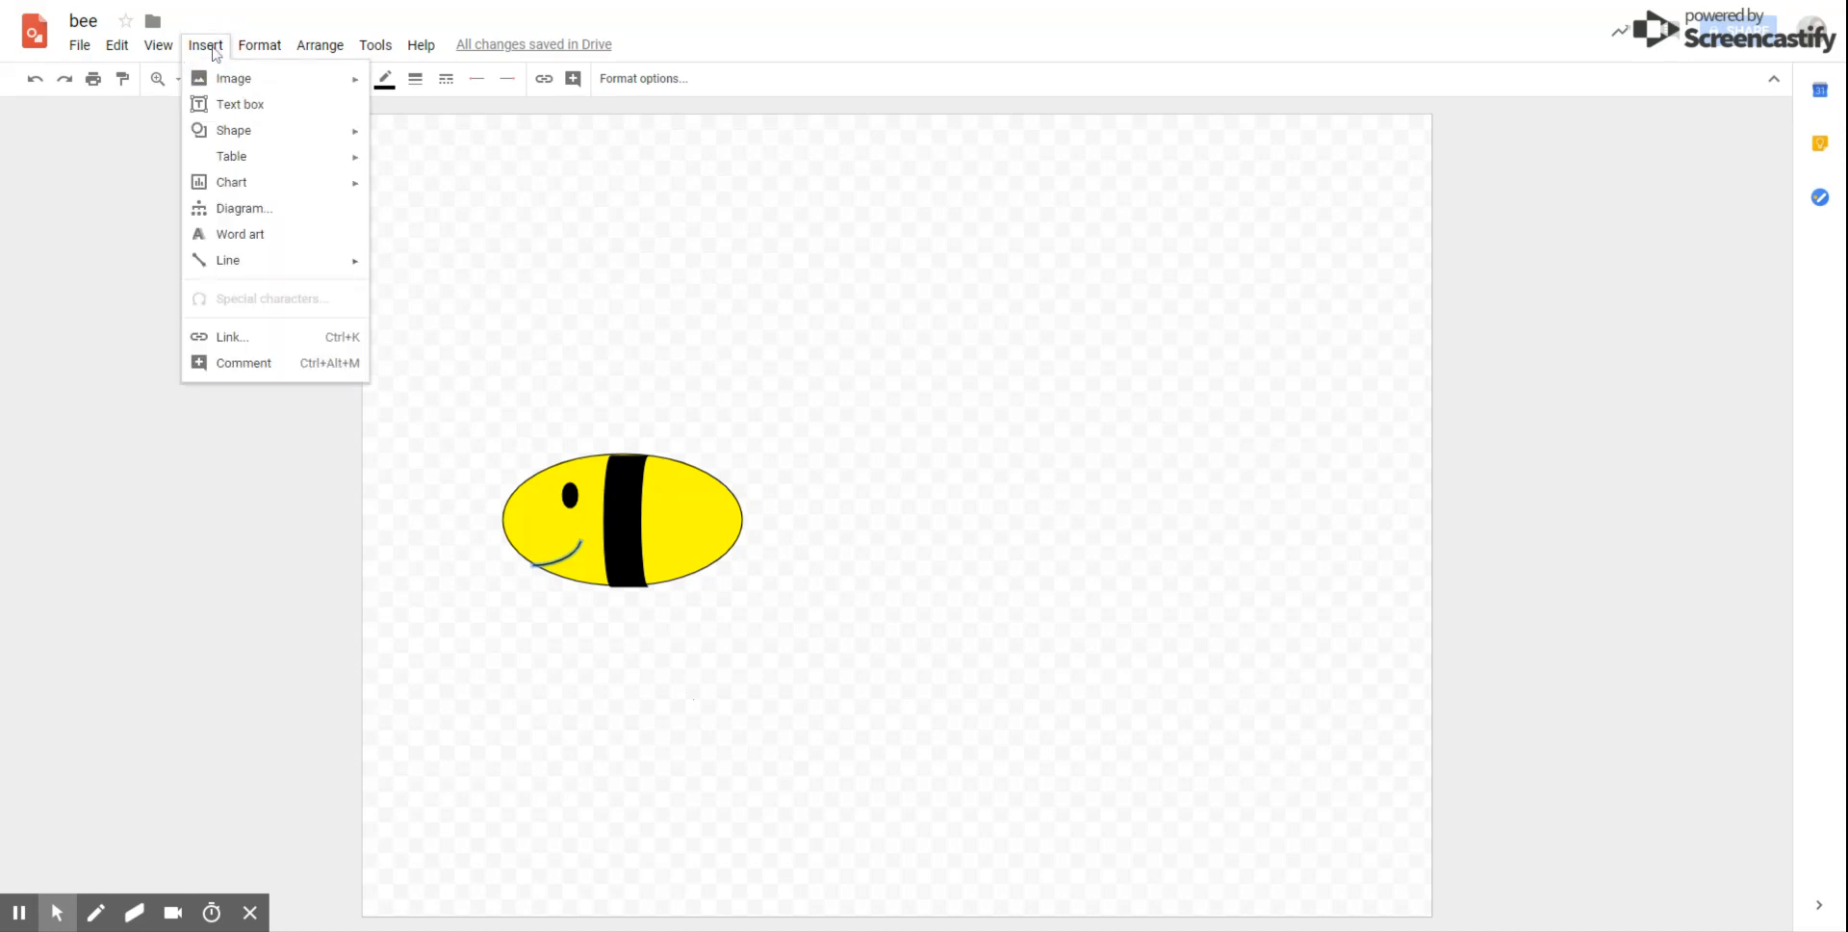
pyautogui.moveTo(227, 140)
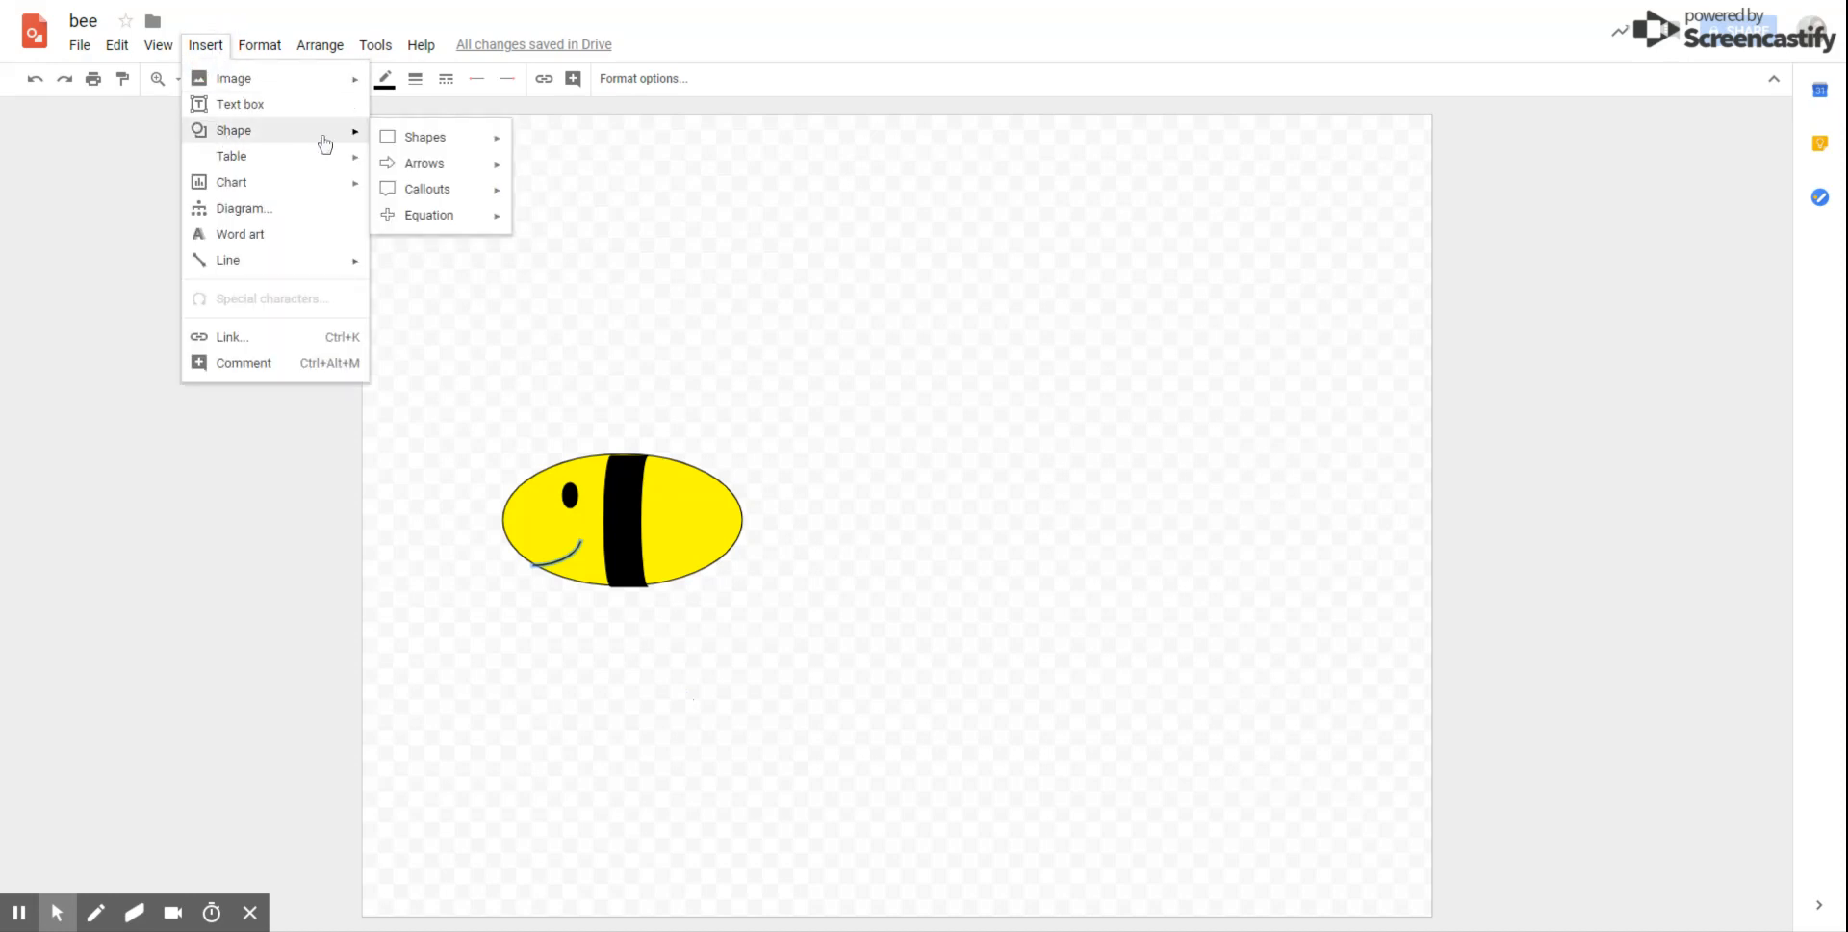
pyautogui.moveTo(422, 144)
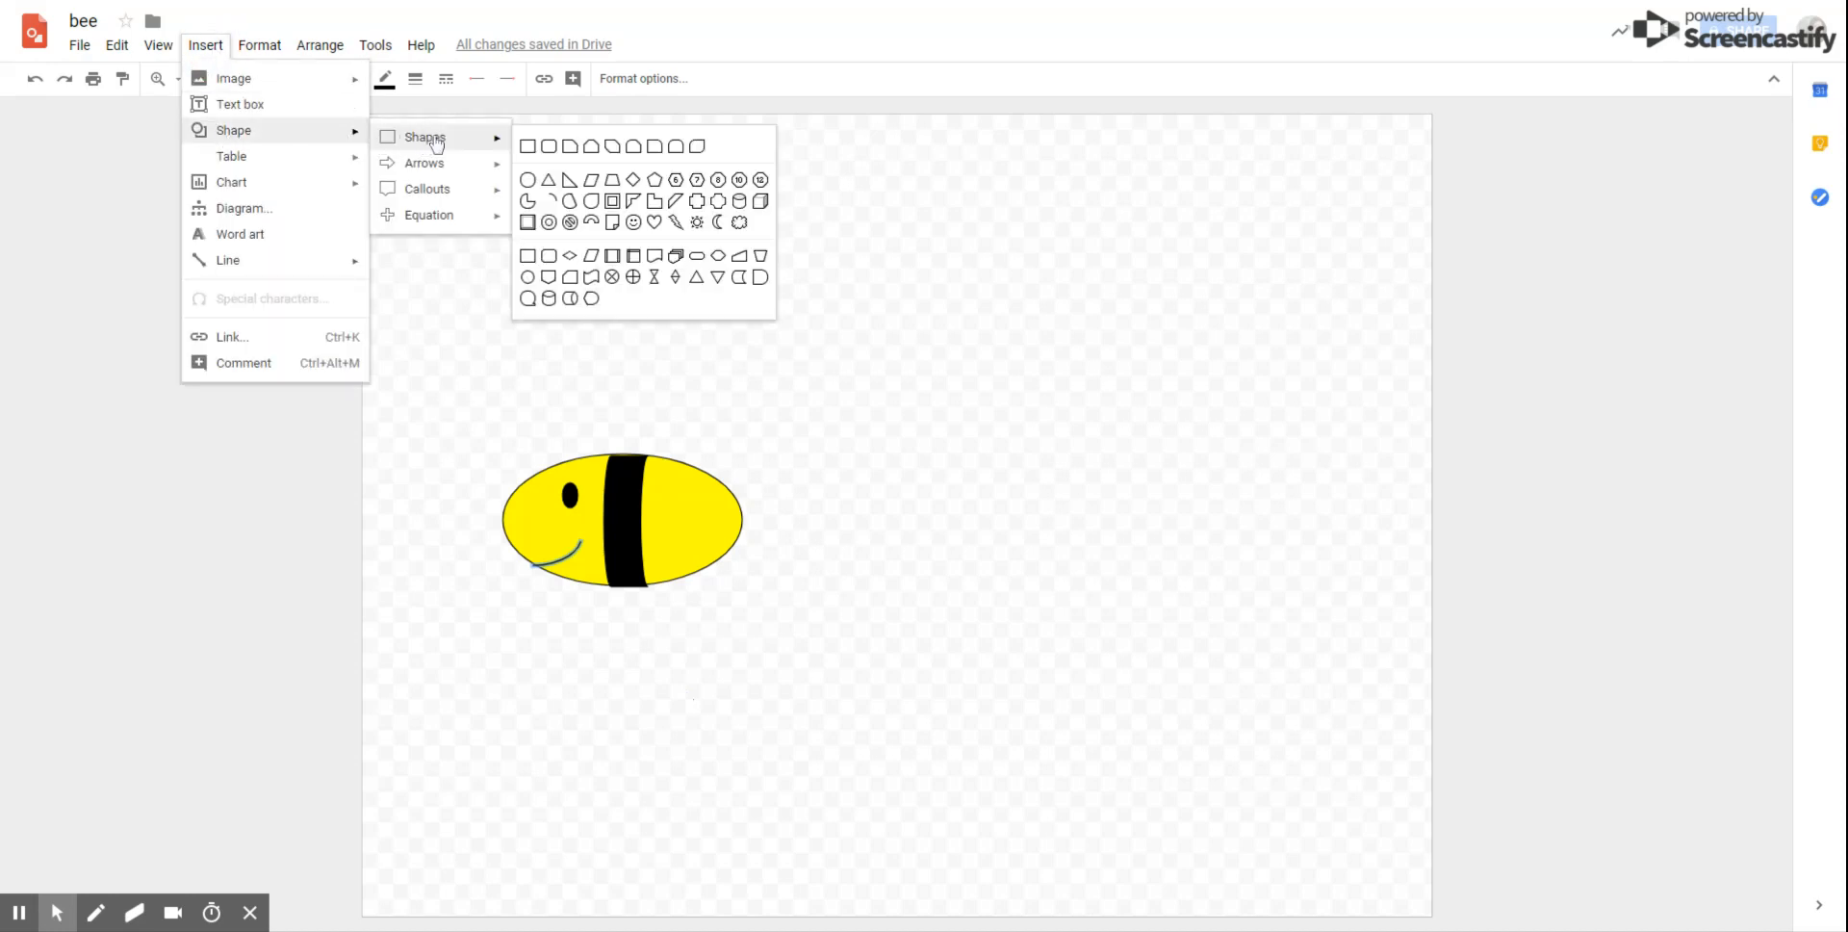
pyautogui.click(590, 201)
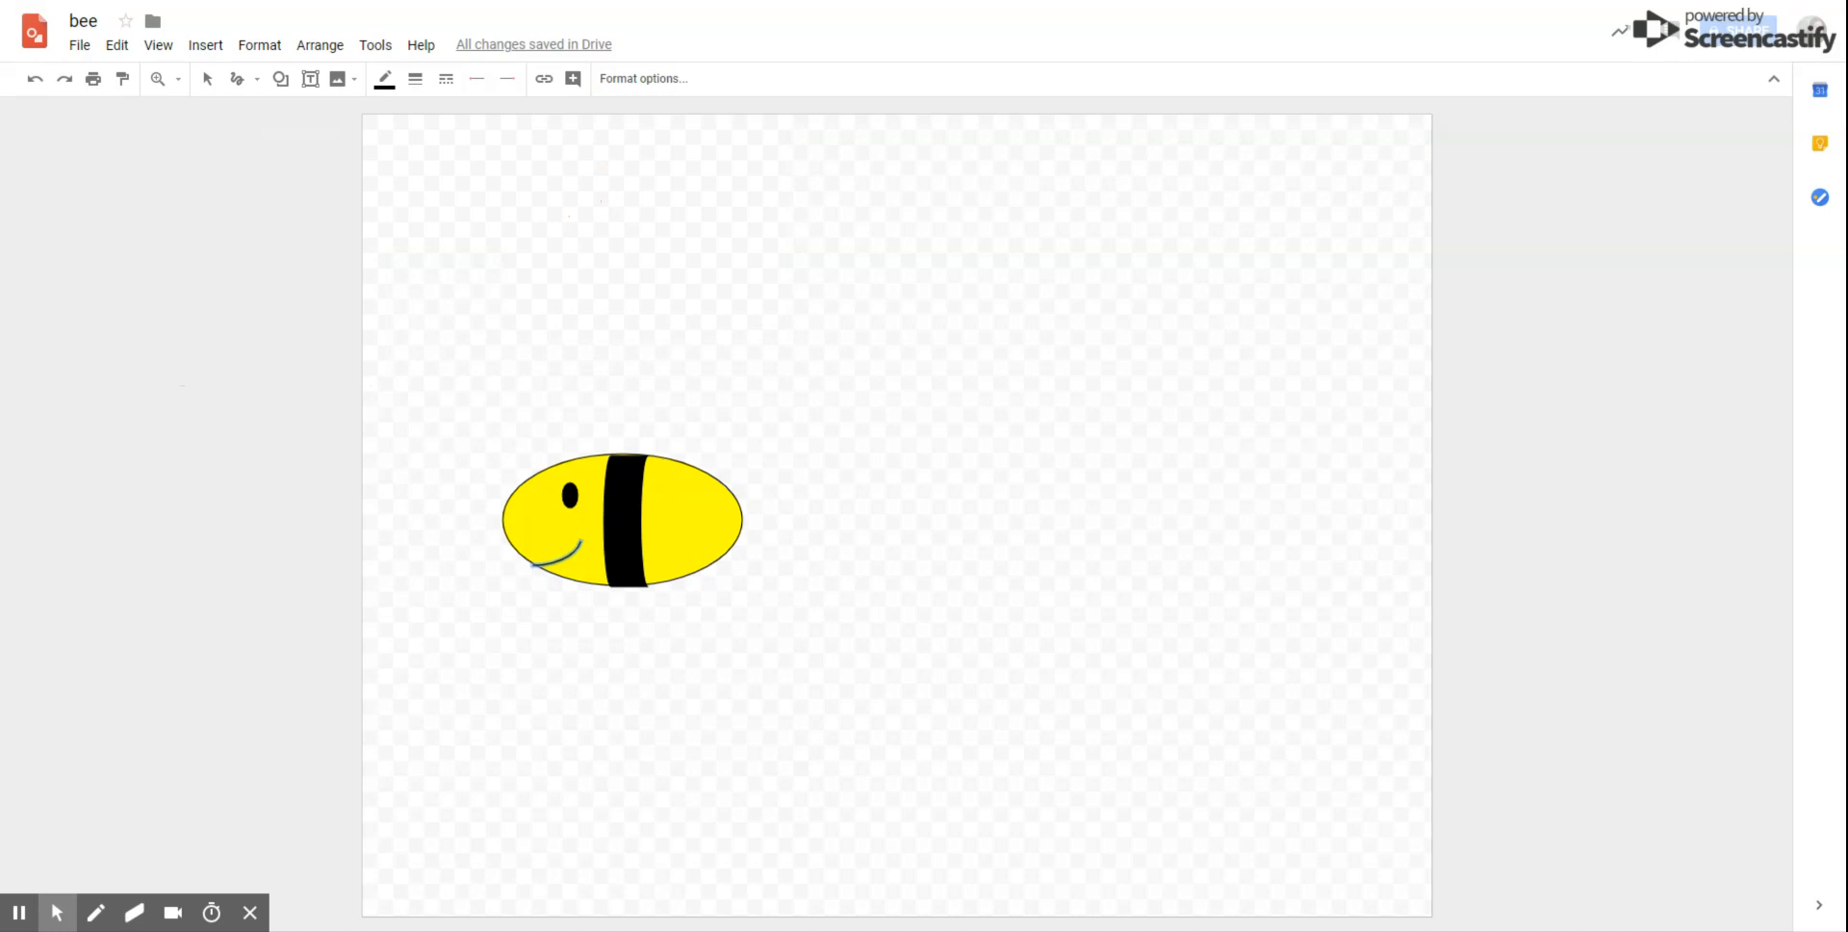
pyautogui.moveTo(604, 385); pyautogui.dragTo(571, 444)
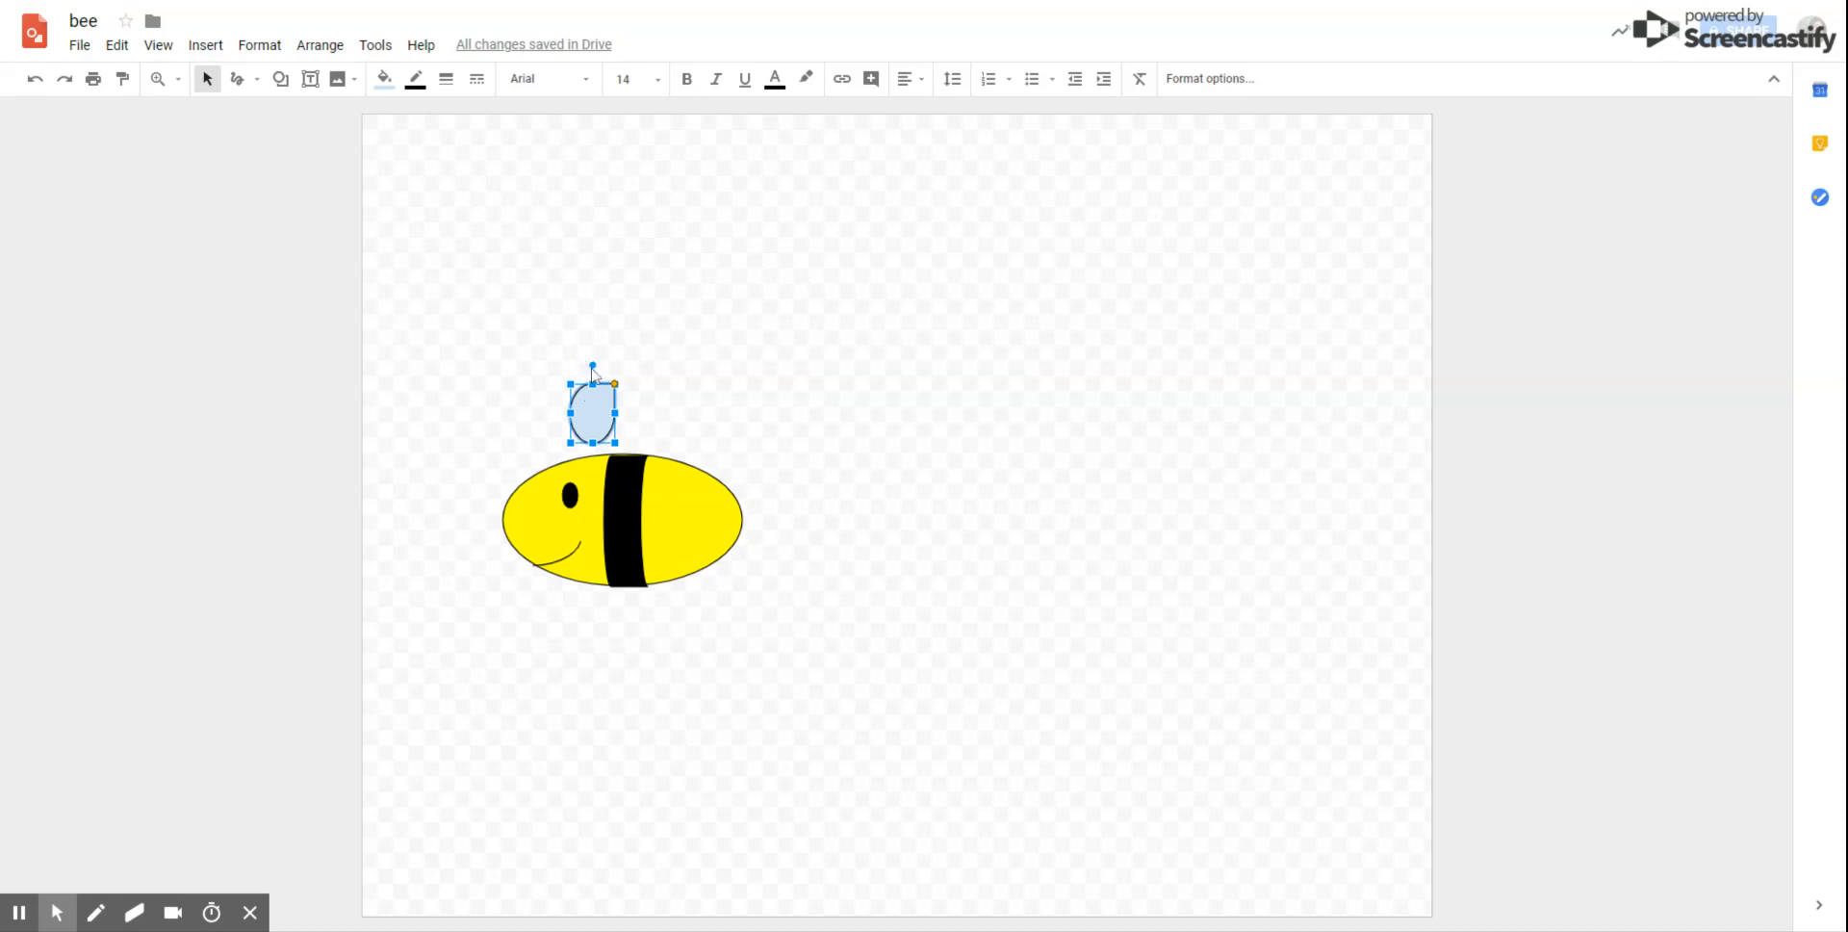
# Rotate the teardrop wing so its point faces down and move it onto the body's top edge at the black stripe.
pyautogui.moveTo(593, 365); pyautogui.dragTo(608, 435)
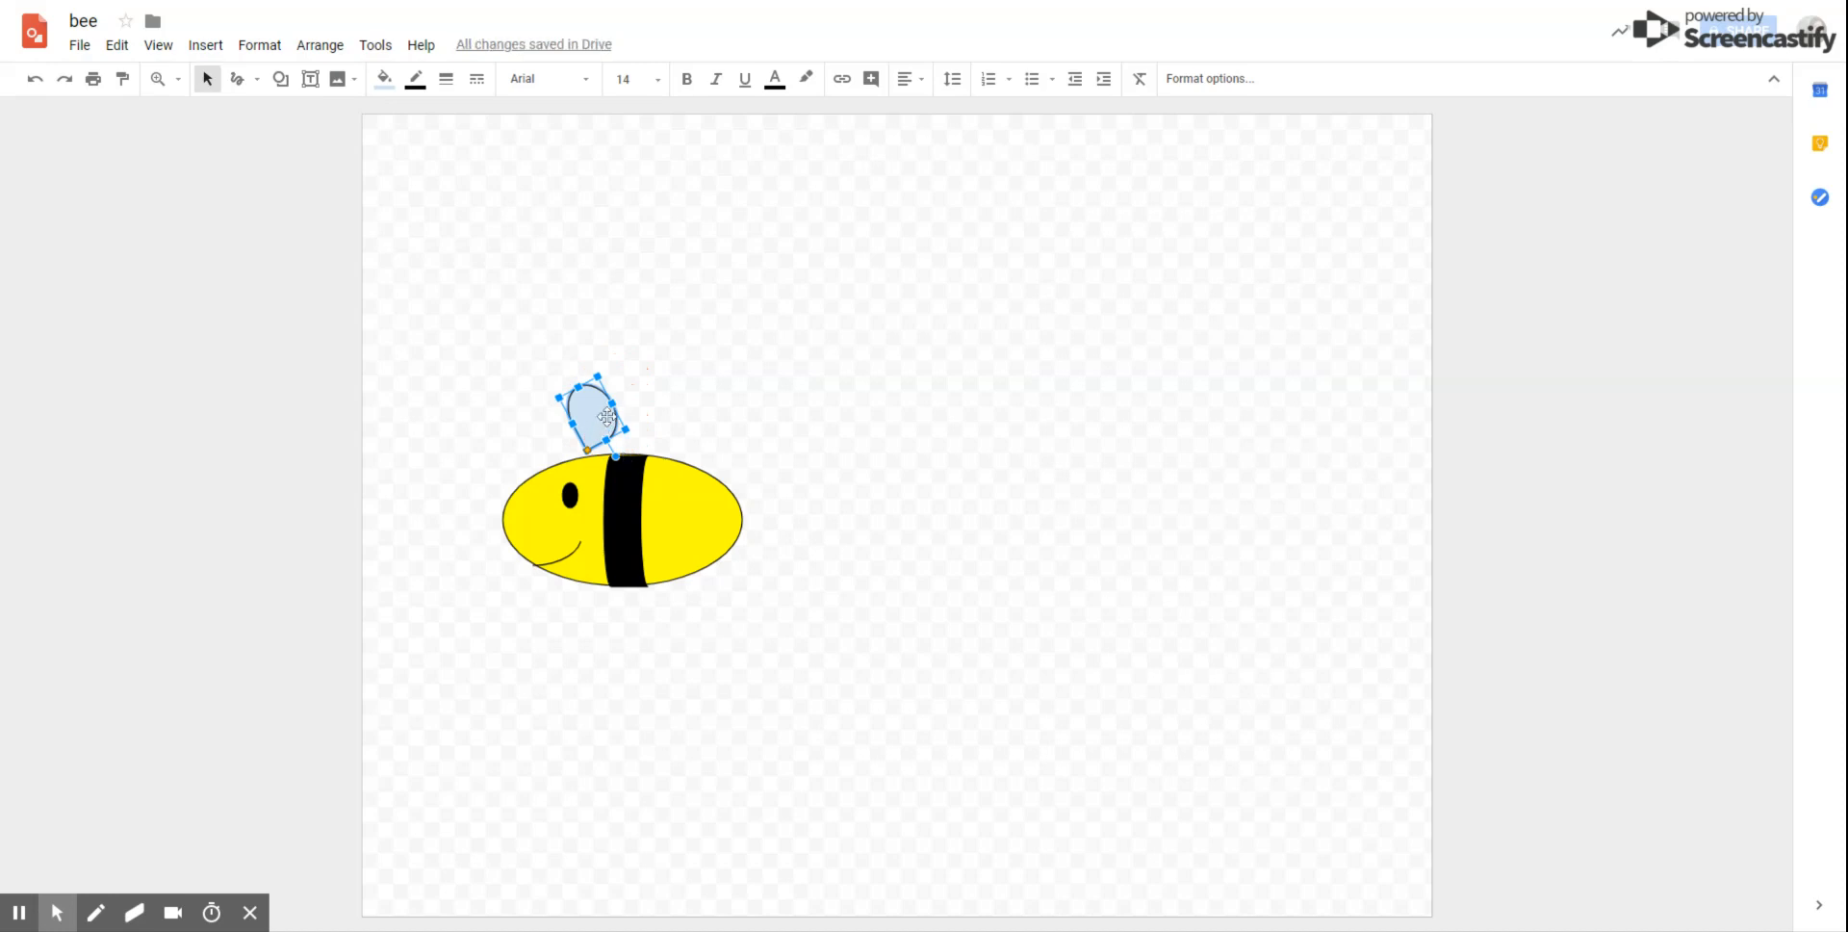
pyautogui.moveTo(606, 416); pyautogui.dragTo(609, 423)
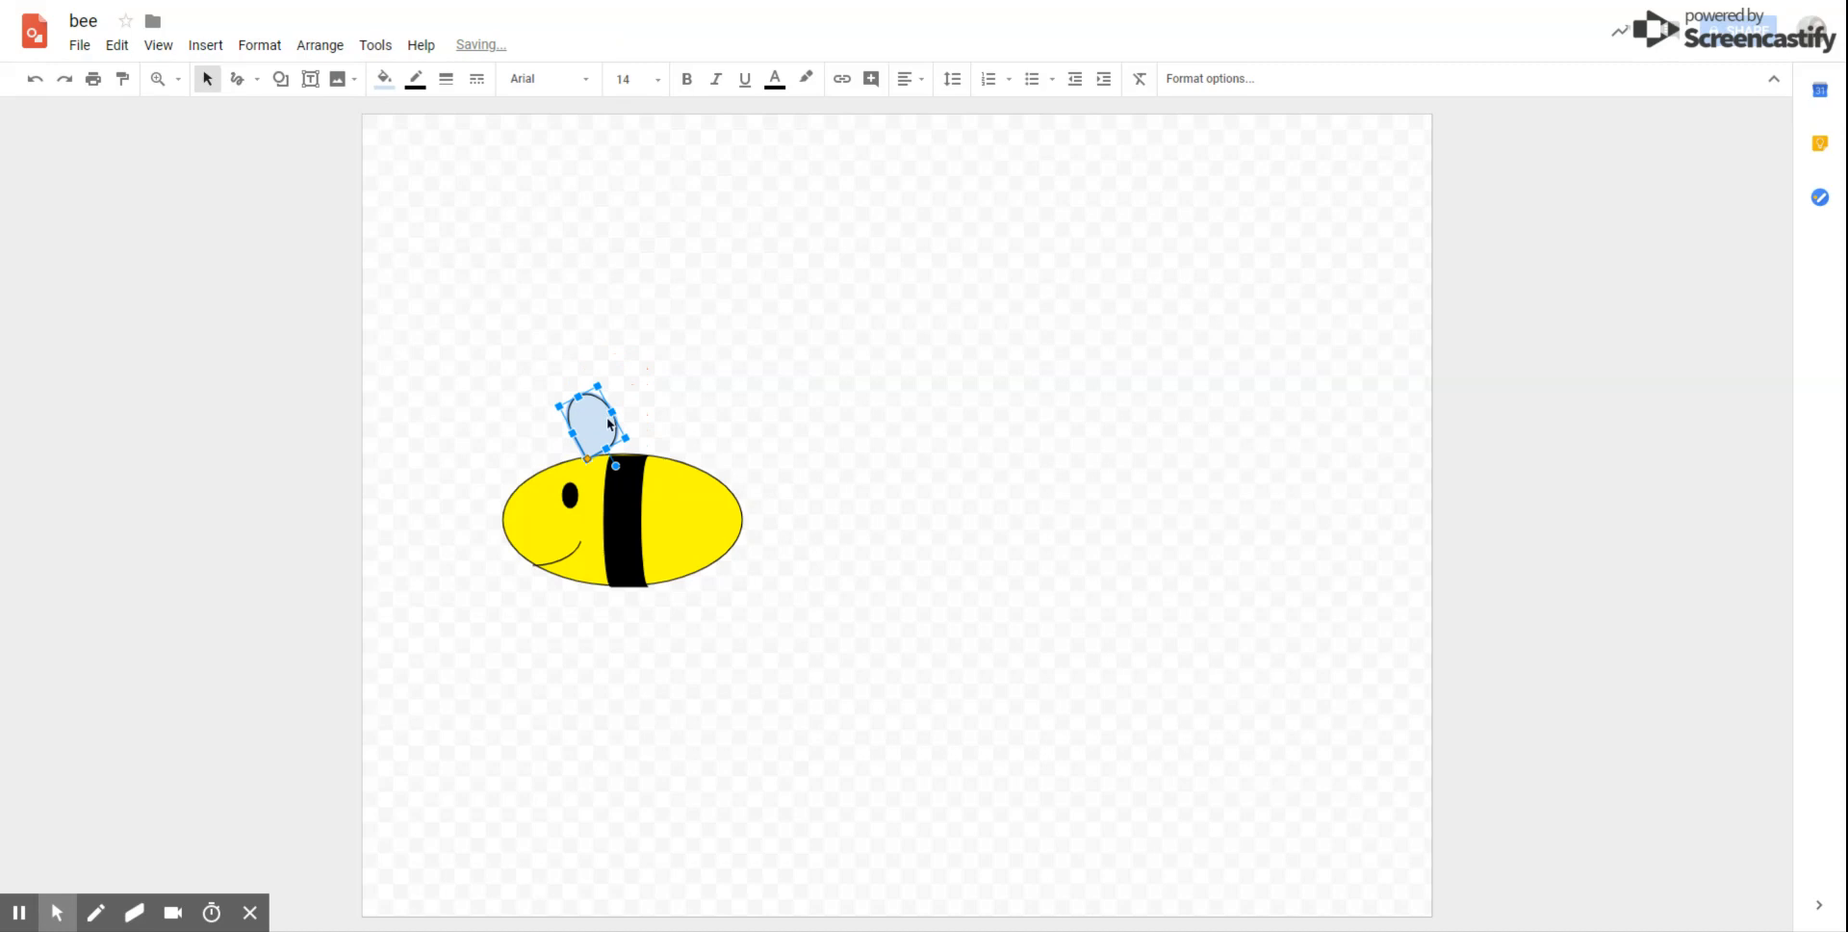
pyautogui.press('Right')
pyautogui.press('Right')
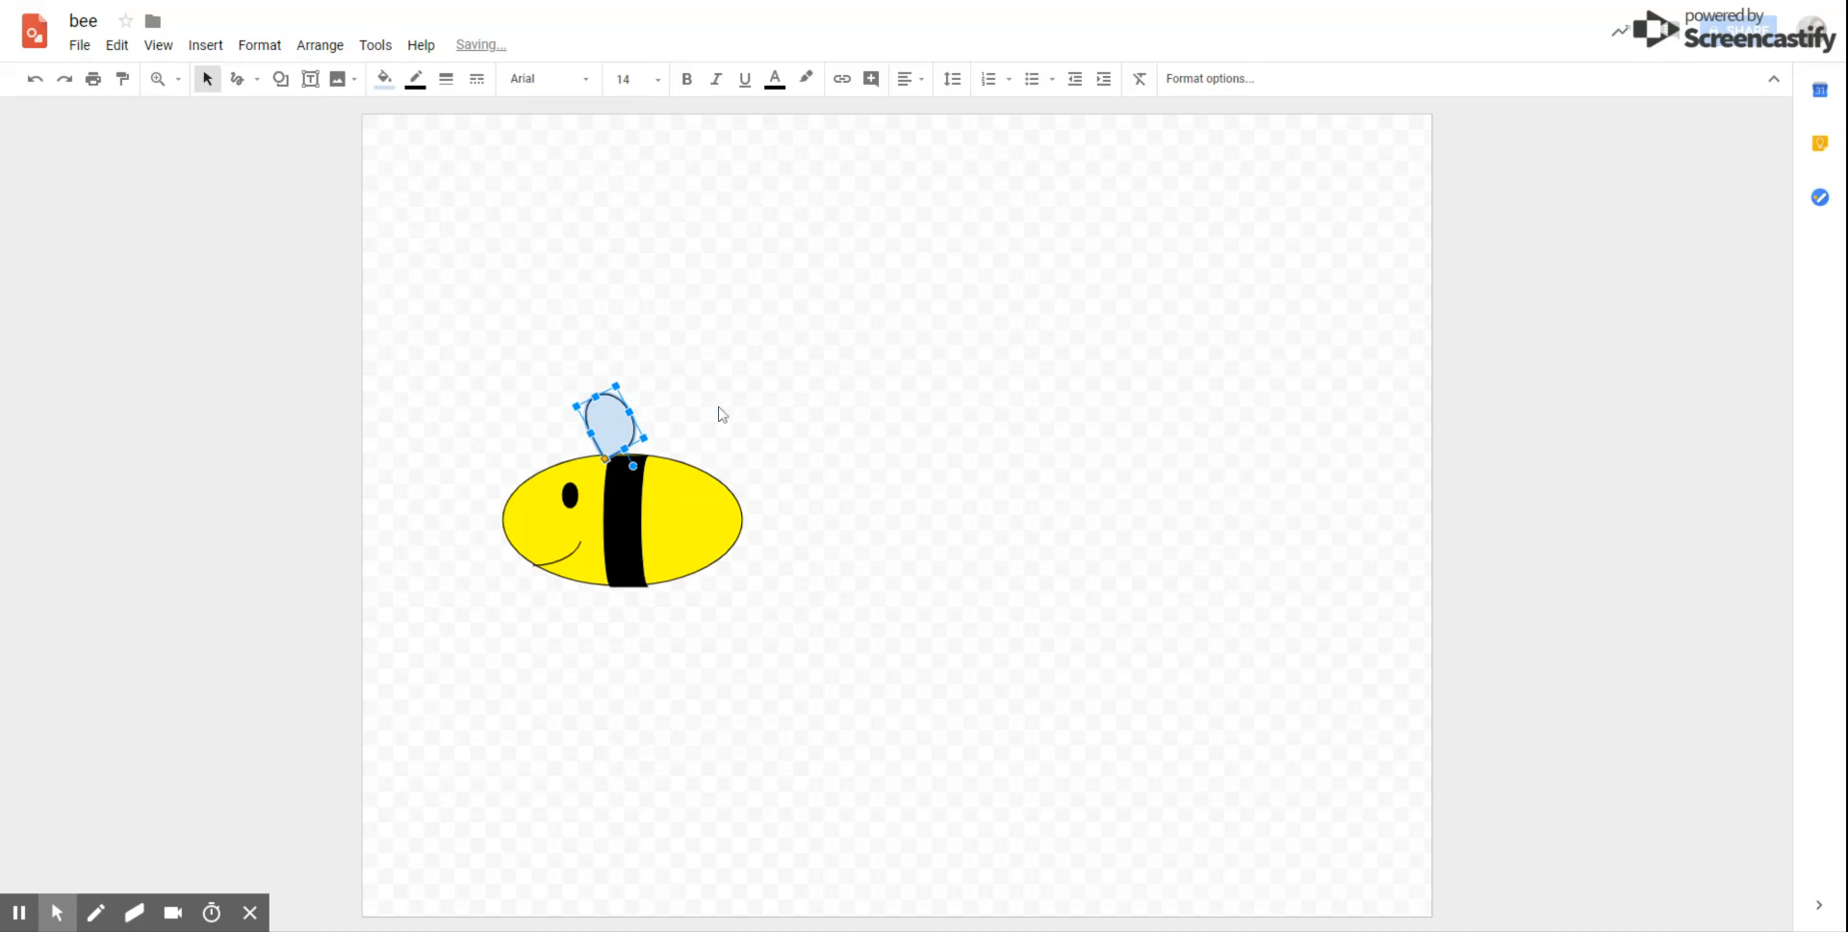
pyautogui.click(722, 412)
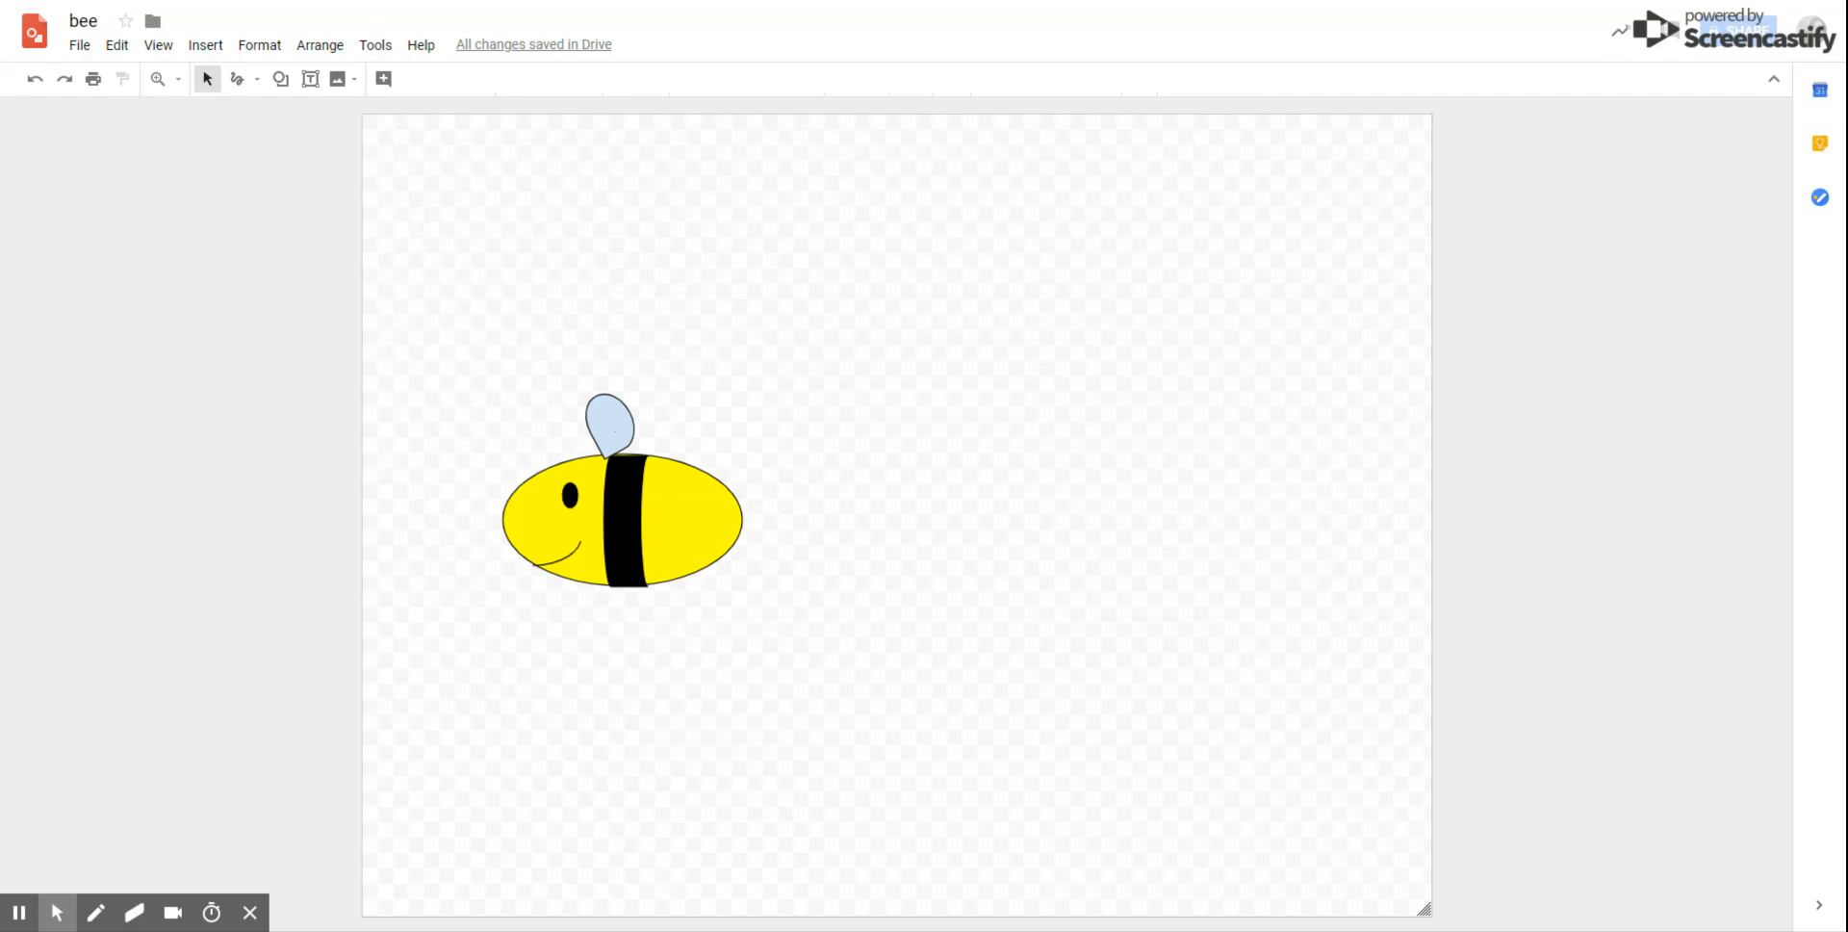
# Set the fill of the teardrop wing to Transparent.
pyautogui.click(617, 427)
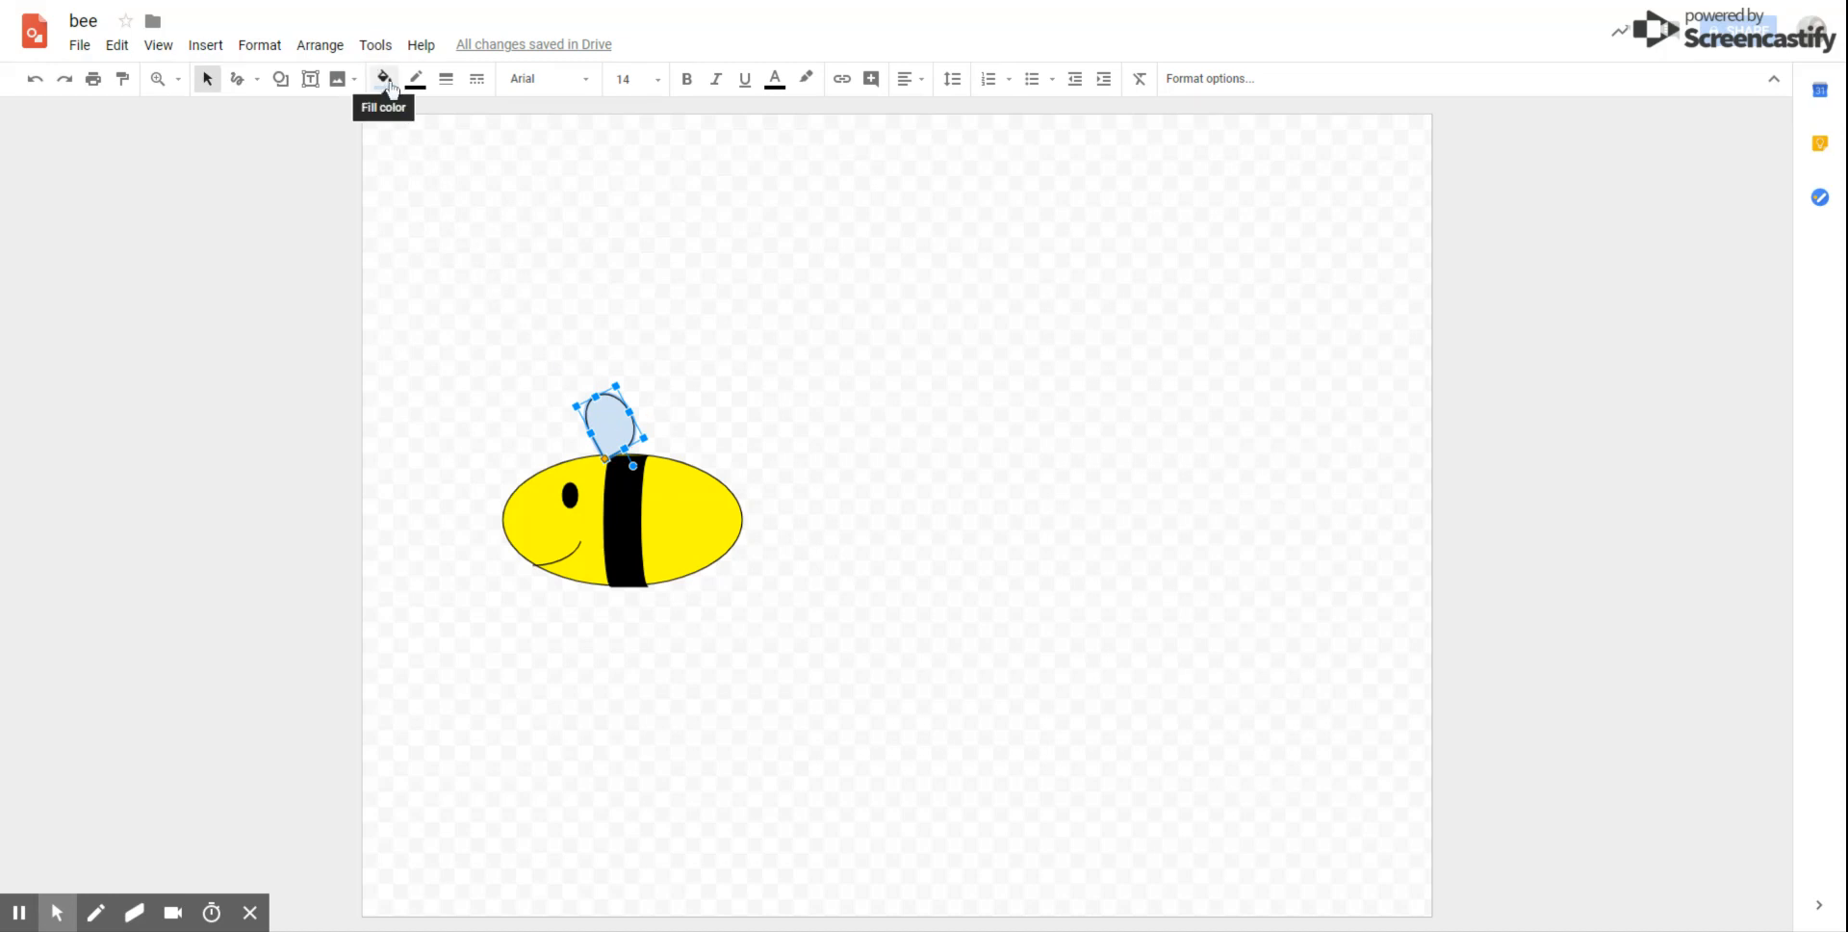
pyautogui.click(385, 79)
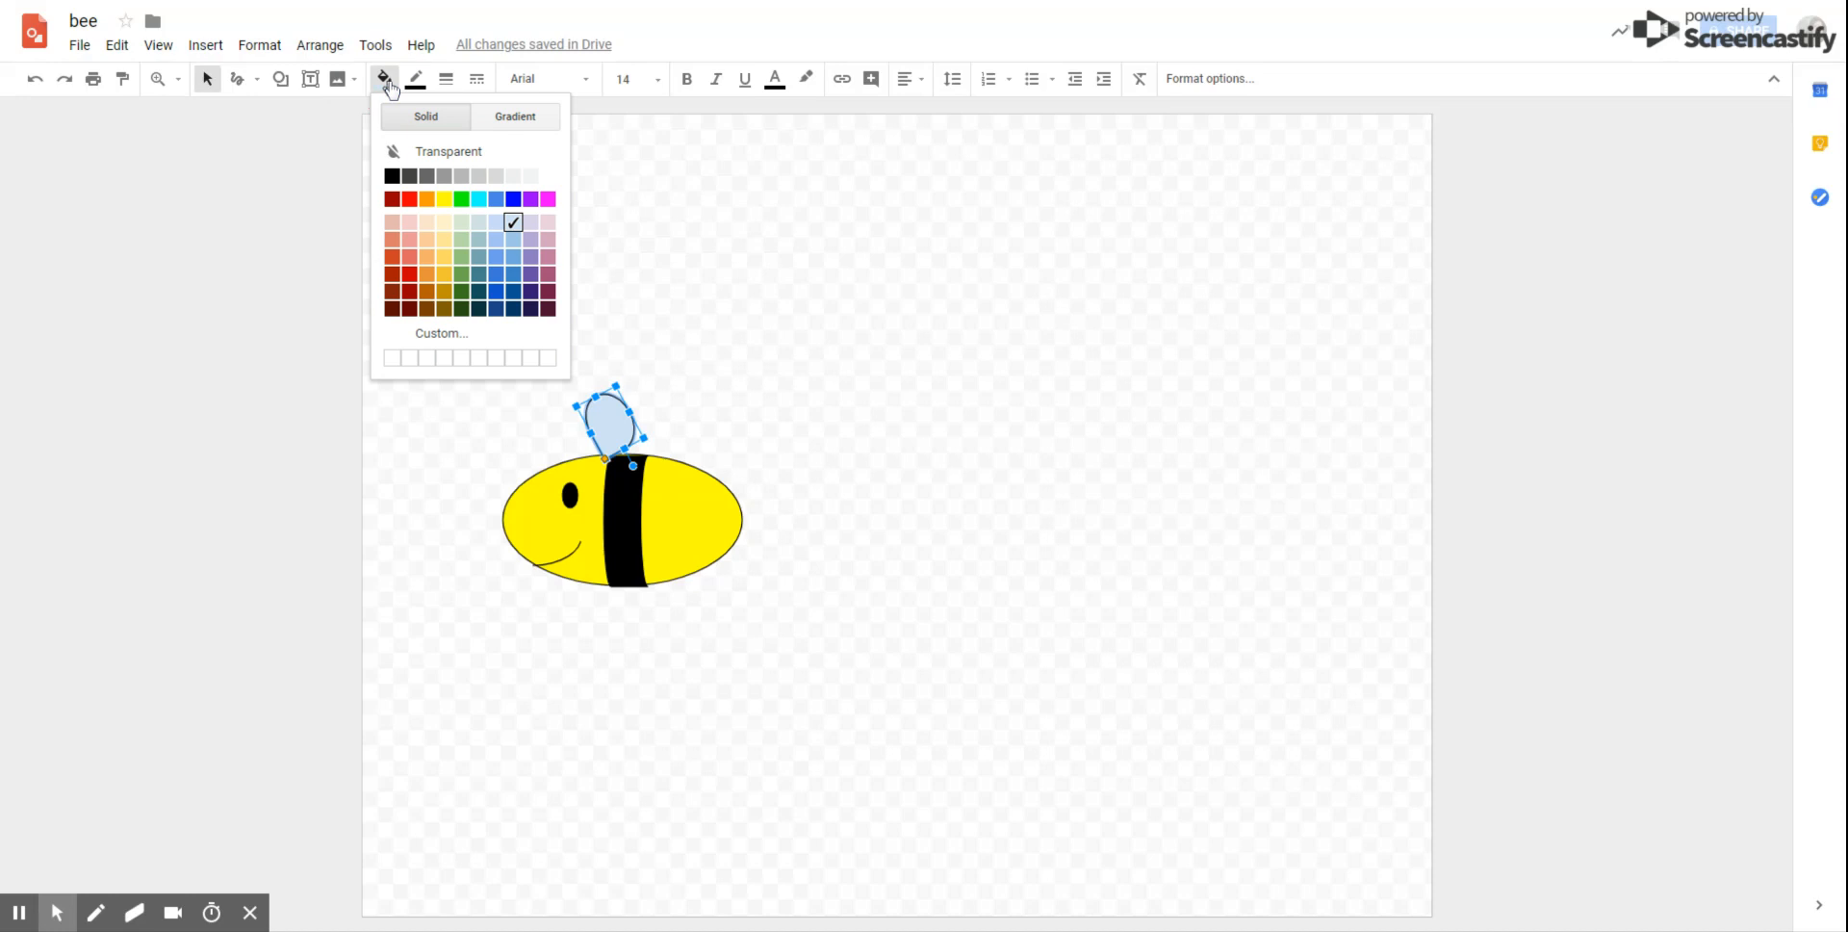
pyautogui.click(451, 156)
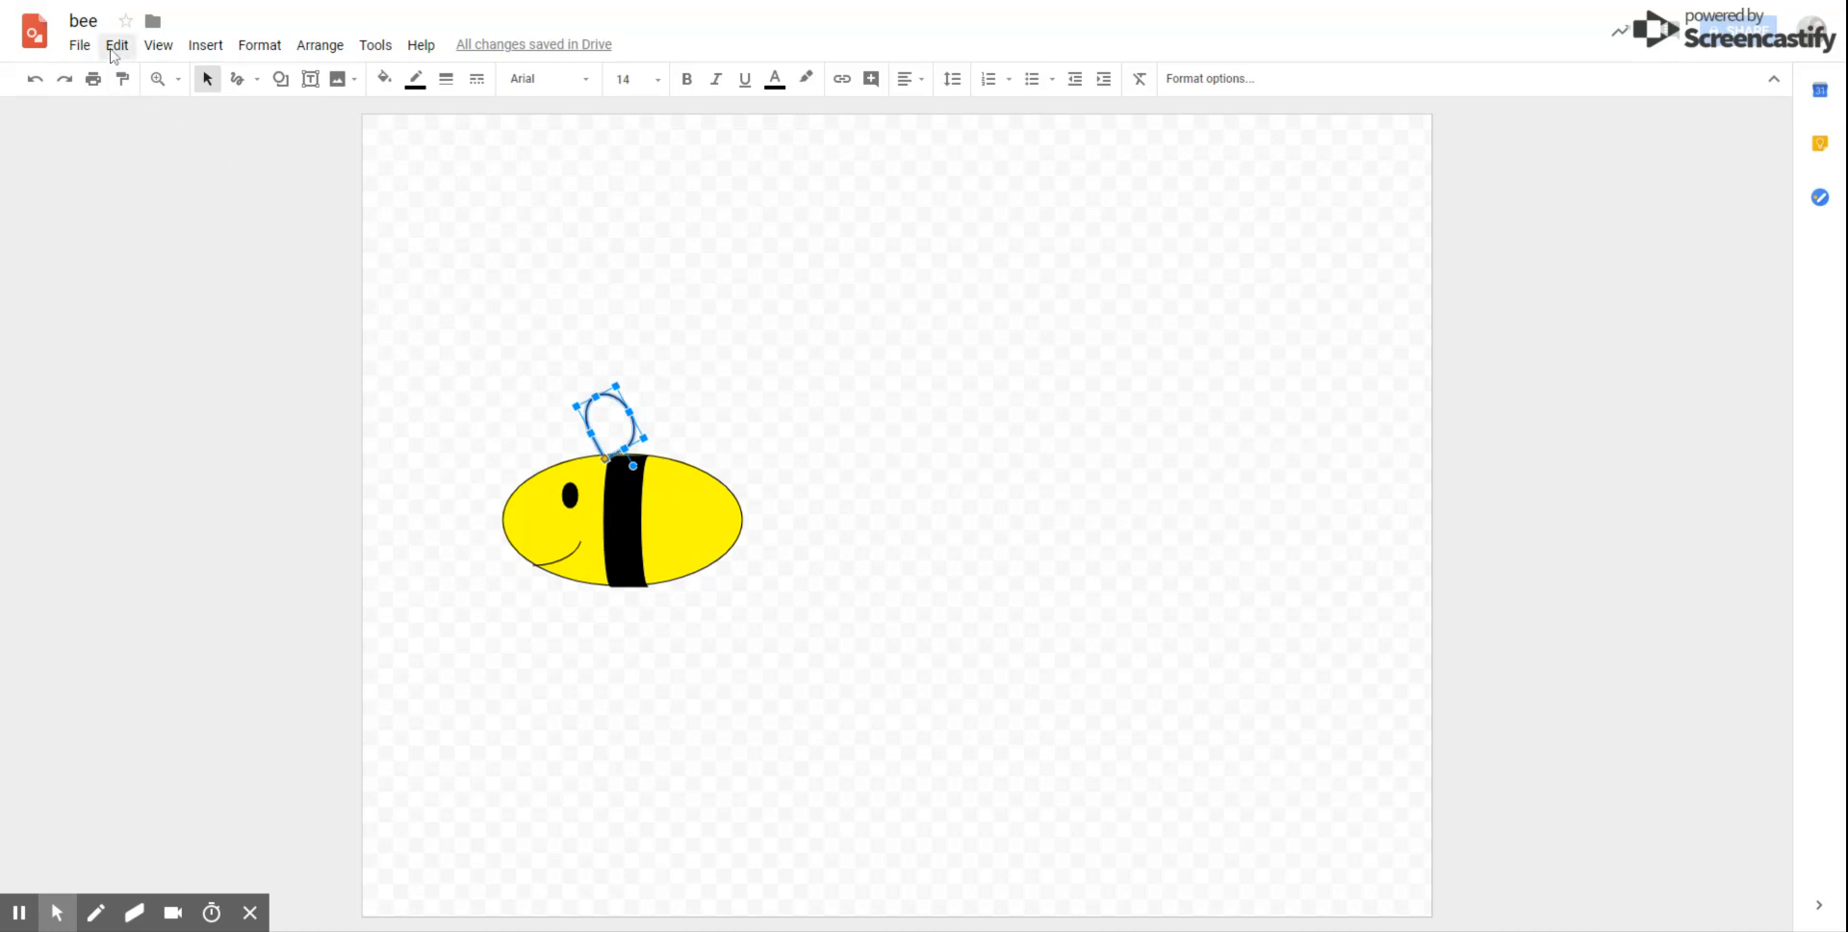
# Copy the transparent wing and paste a second one onto the drawing.
pyautogui.click(113, 50)
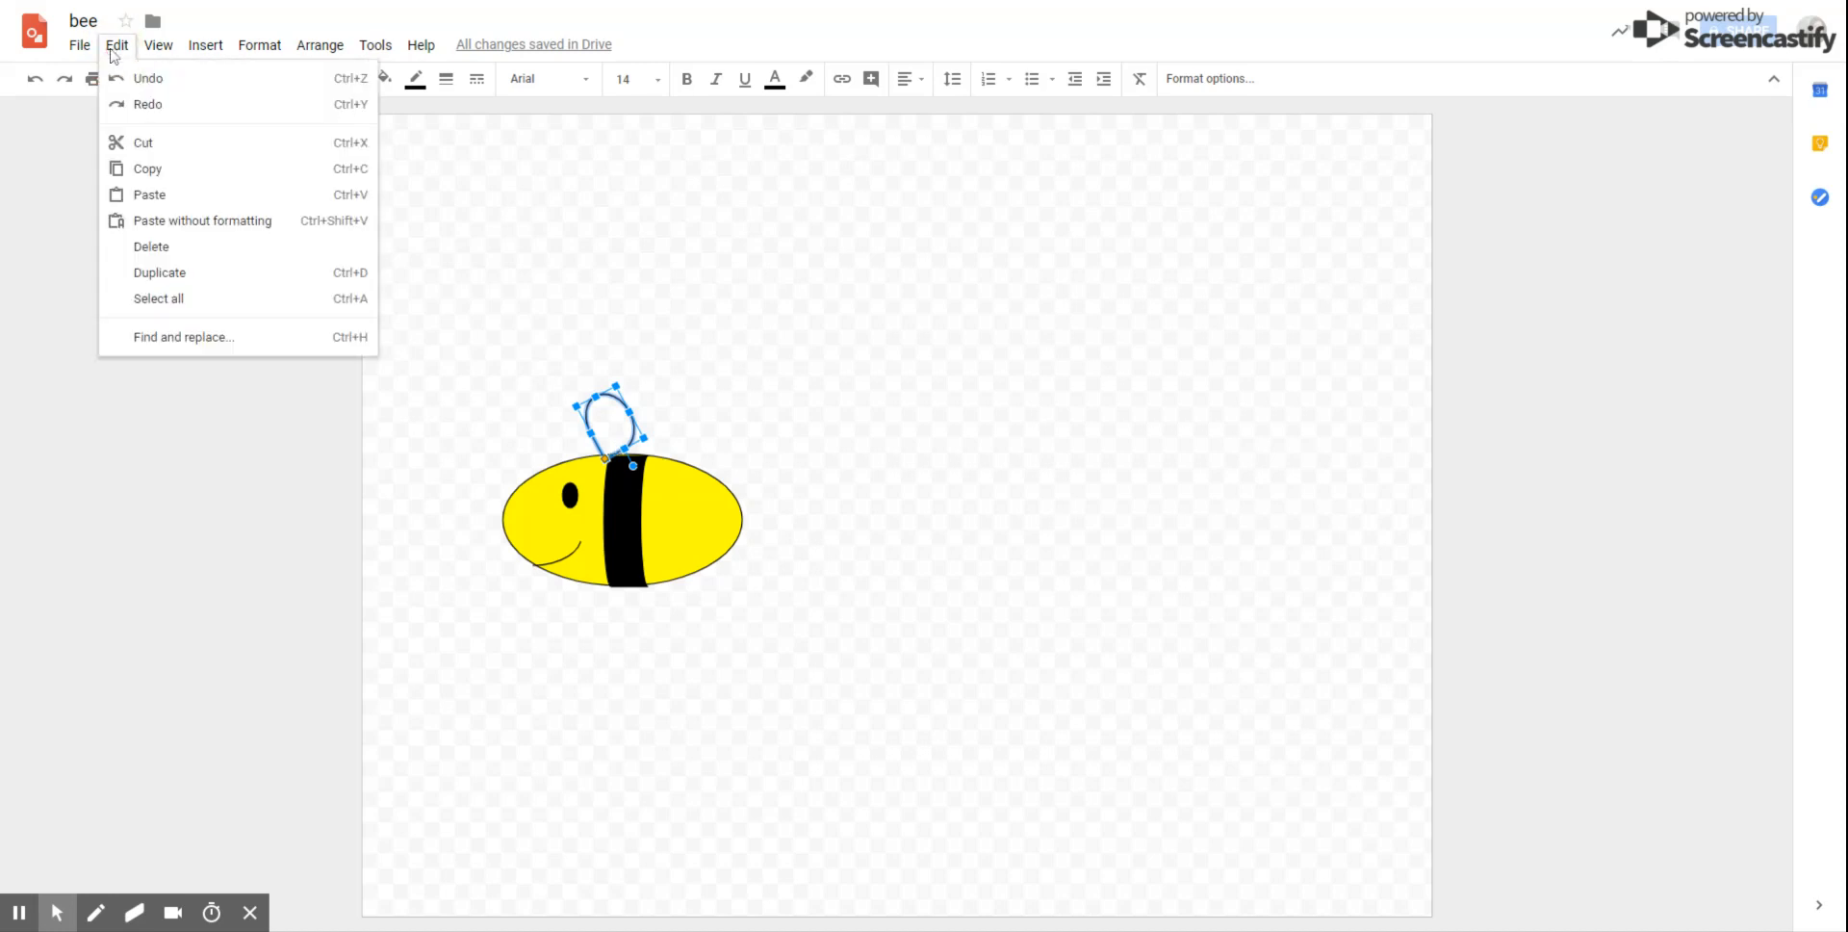
pyautogui.click(137, 173)
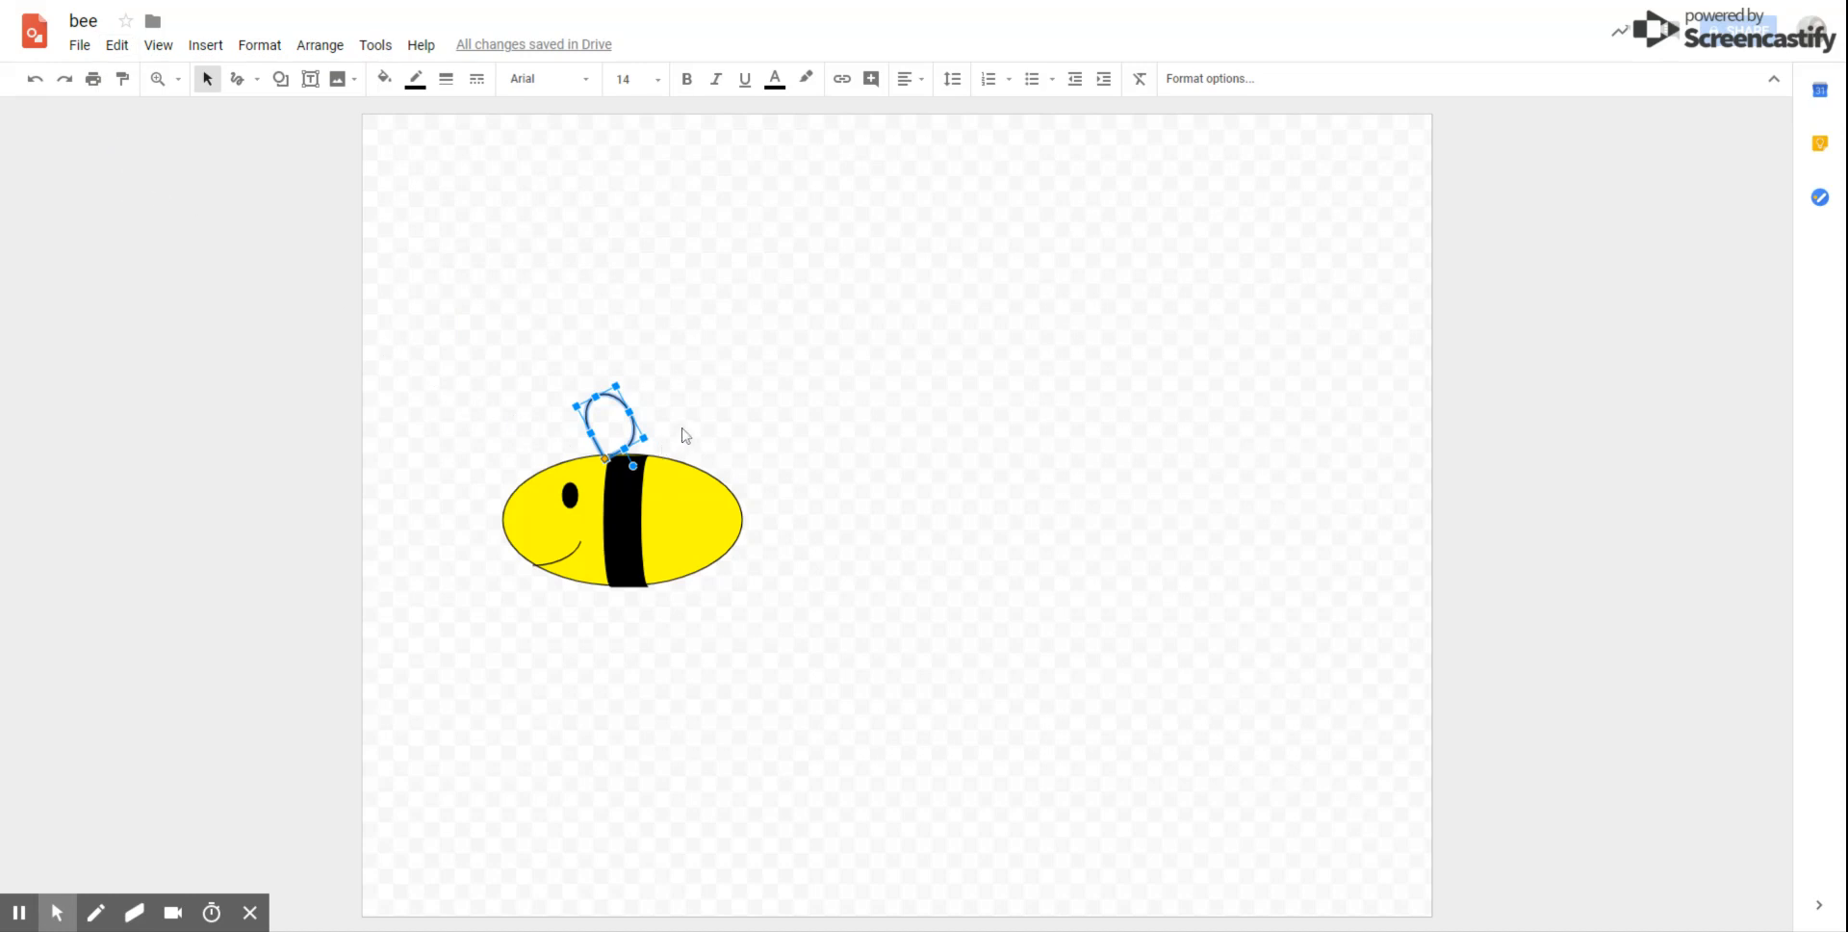
pyautogui.click(675, 427)
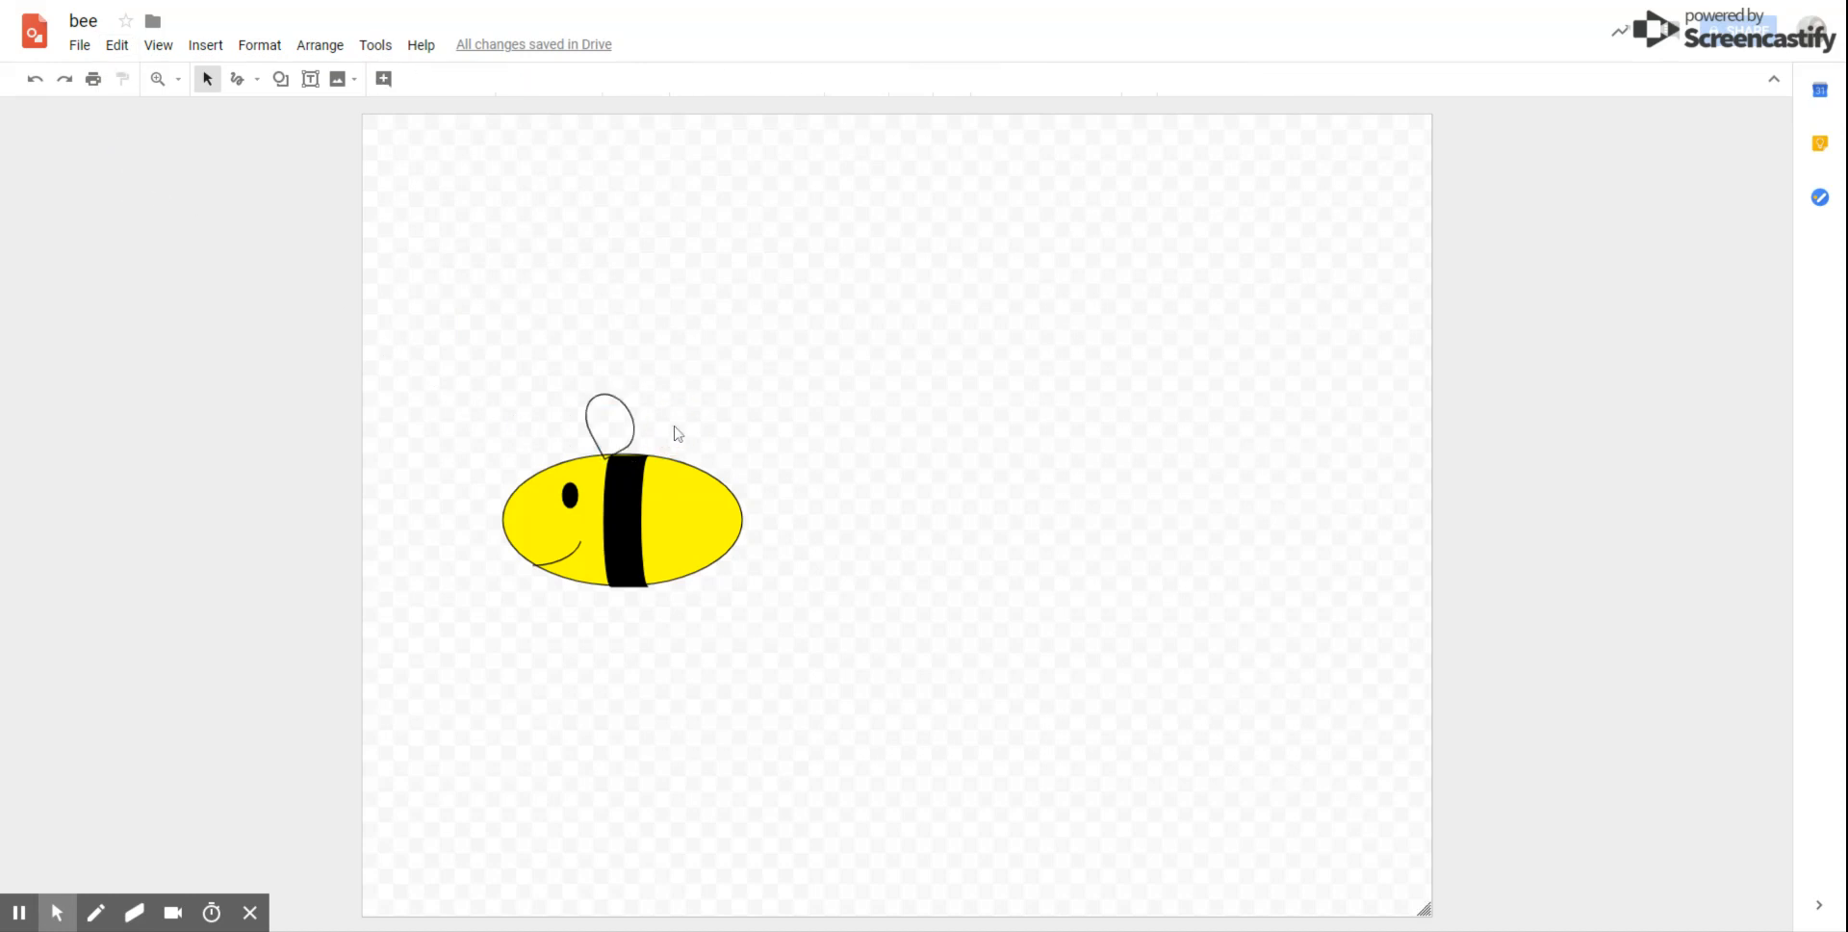
pyautogui.click(122, 47)
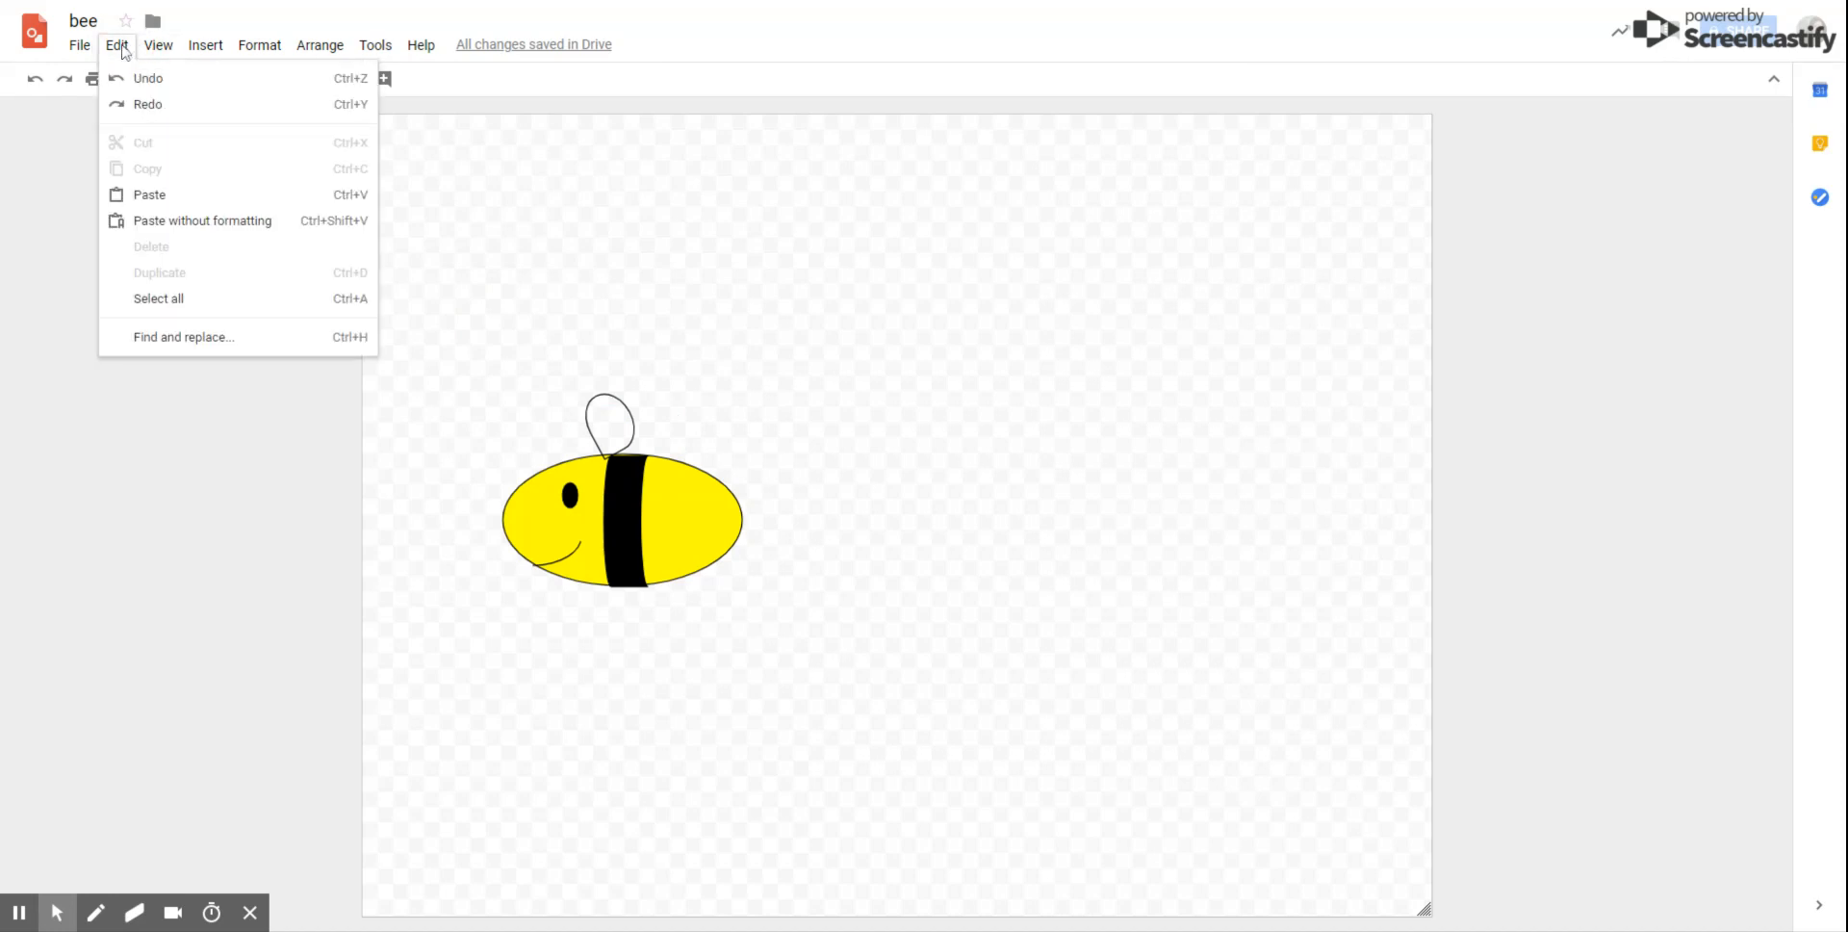
pyautogui.click(151, 196)
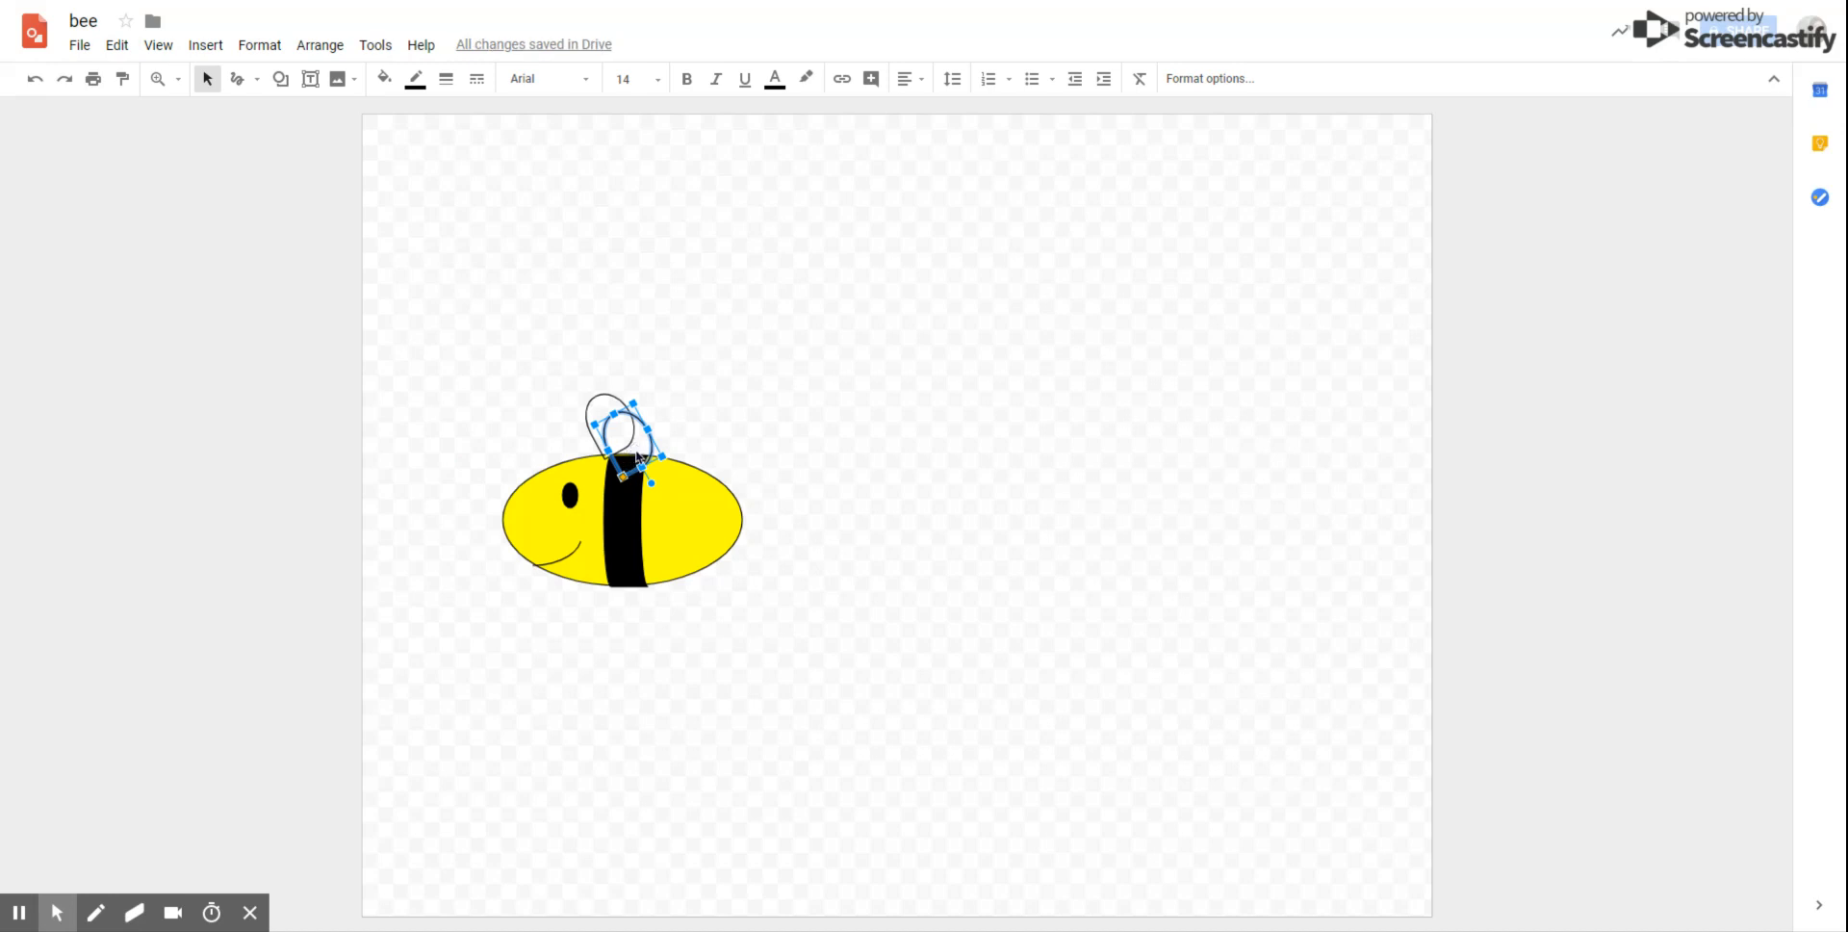
# Nudge the pasted wing up and right beside the first wing, rotate it slightly more upright, and deselect it.
pyautogui.press('Up')
pyautogui.press('Up')
pyautogui.press('Right')
pyautogui.press('Right')
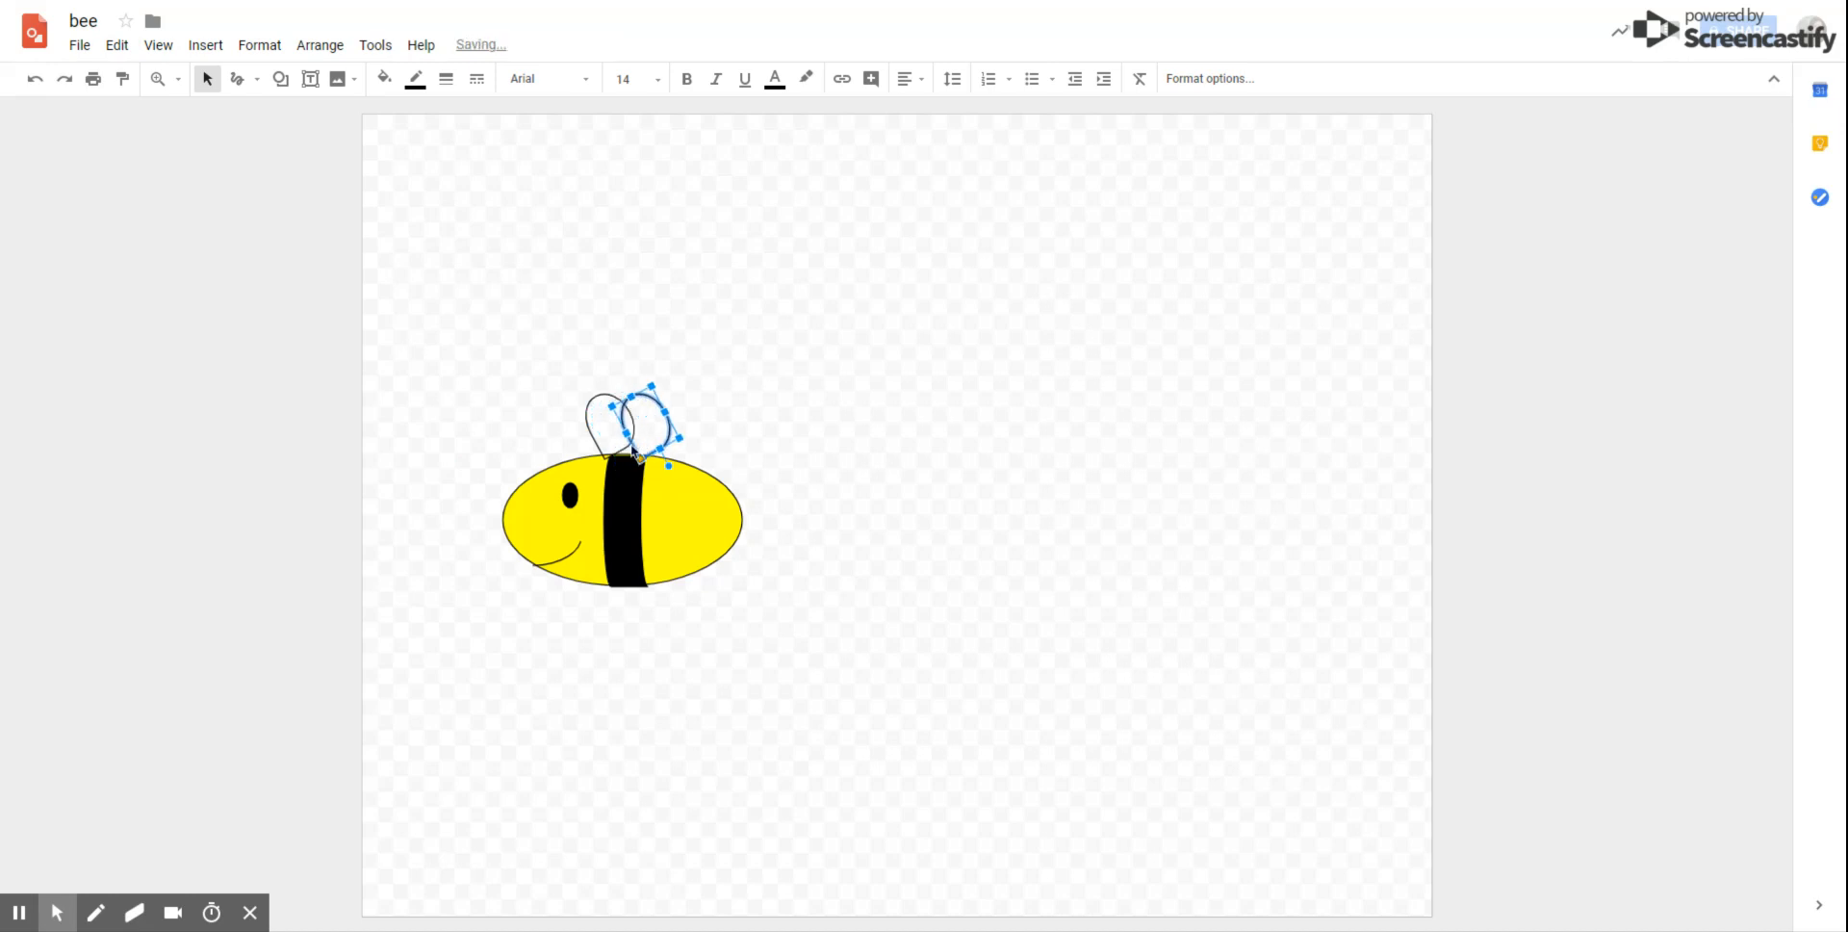
pyautogui.press('Right')
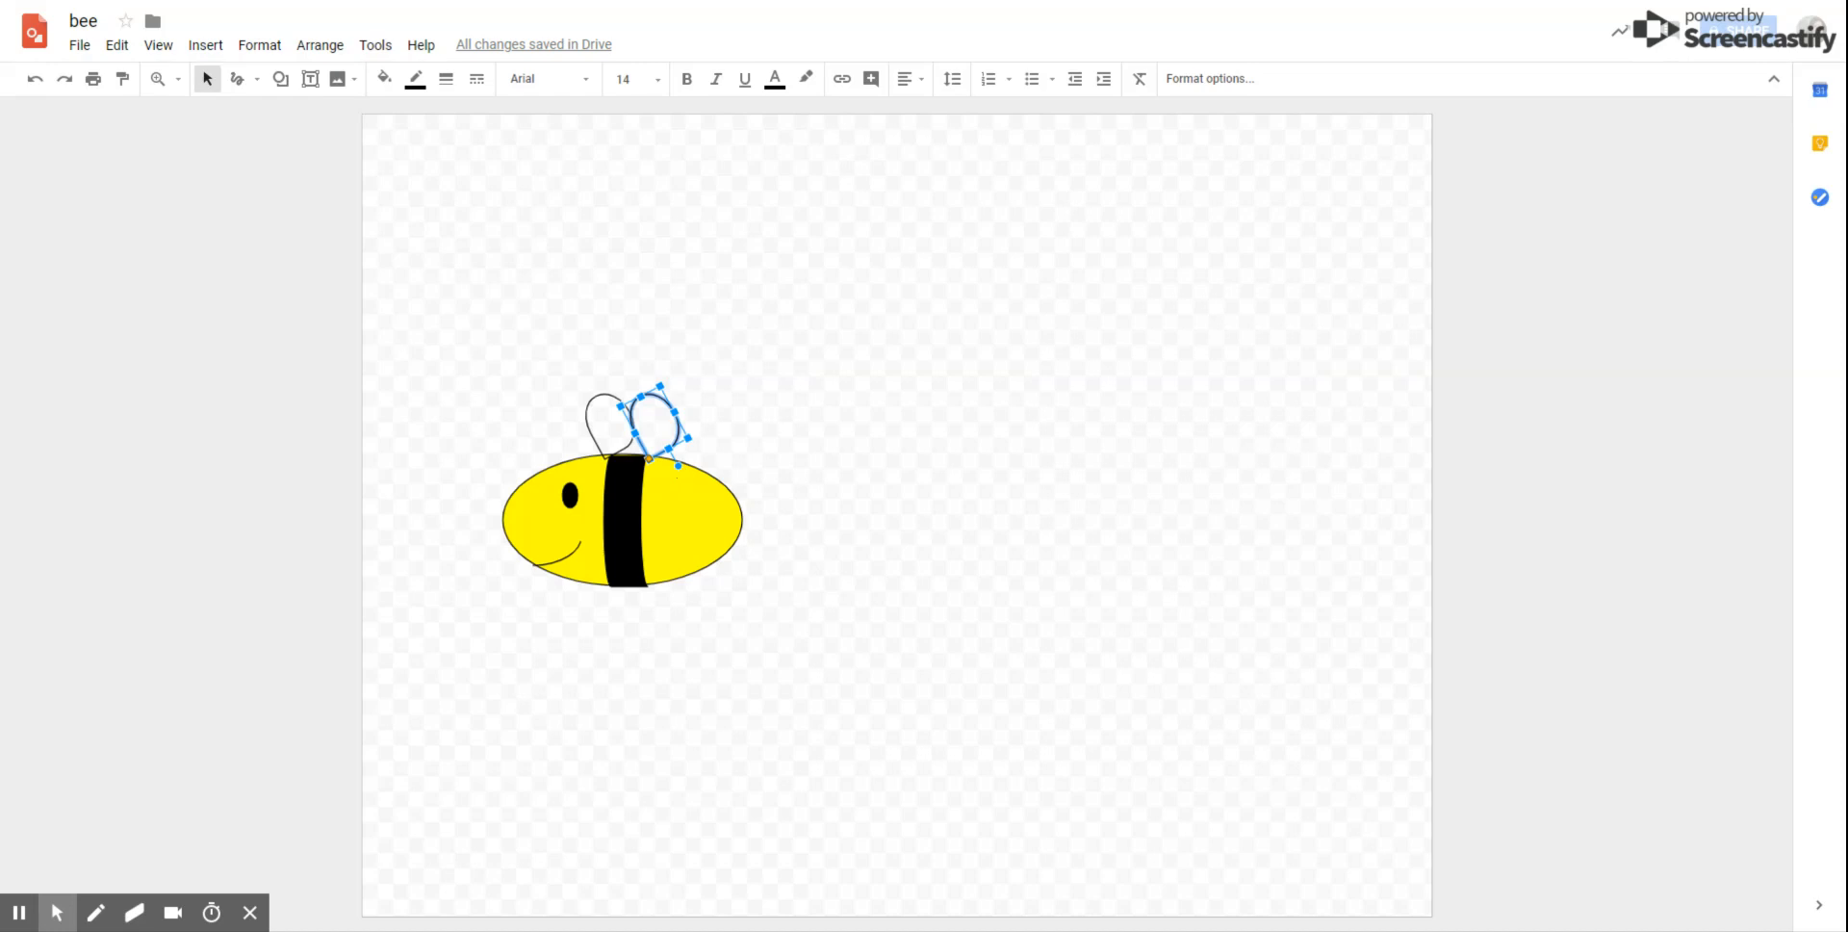
pyautogui.moveTo(679, 465); pyautogui.dragTo(685, 469)
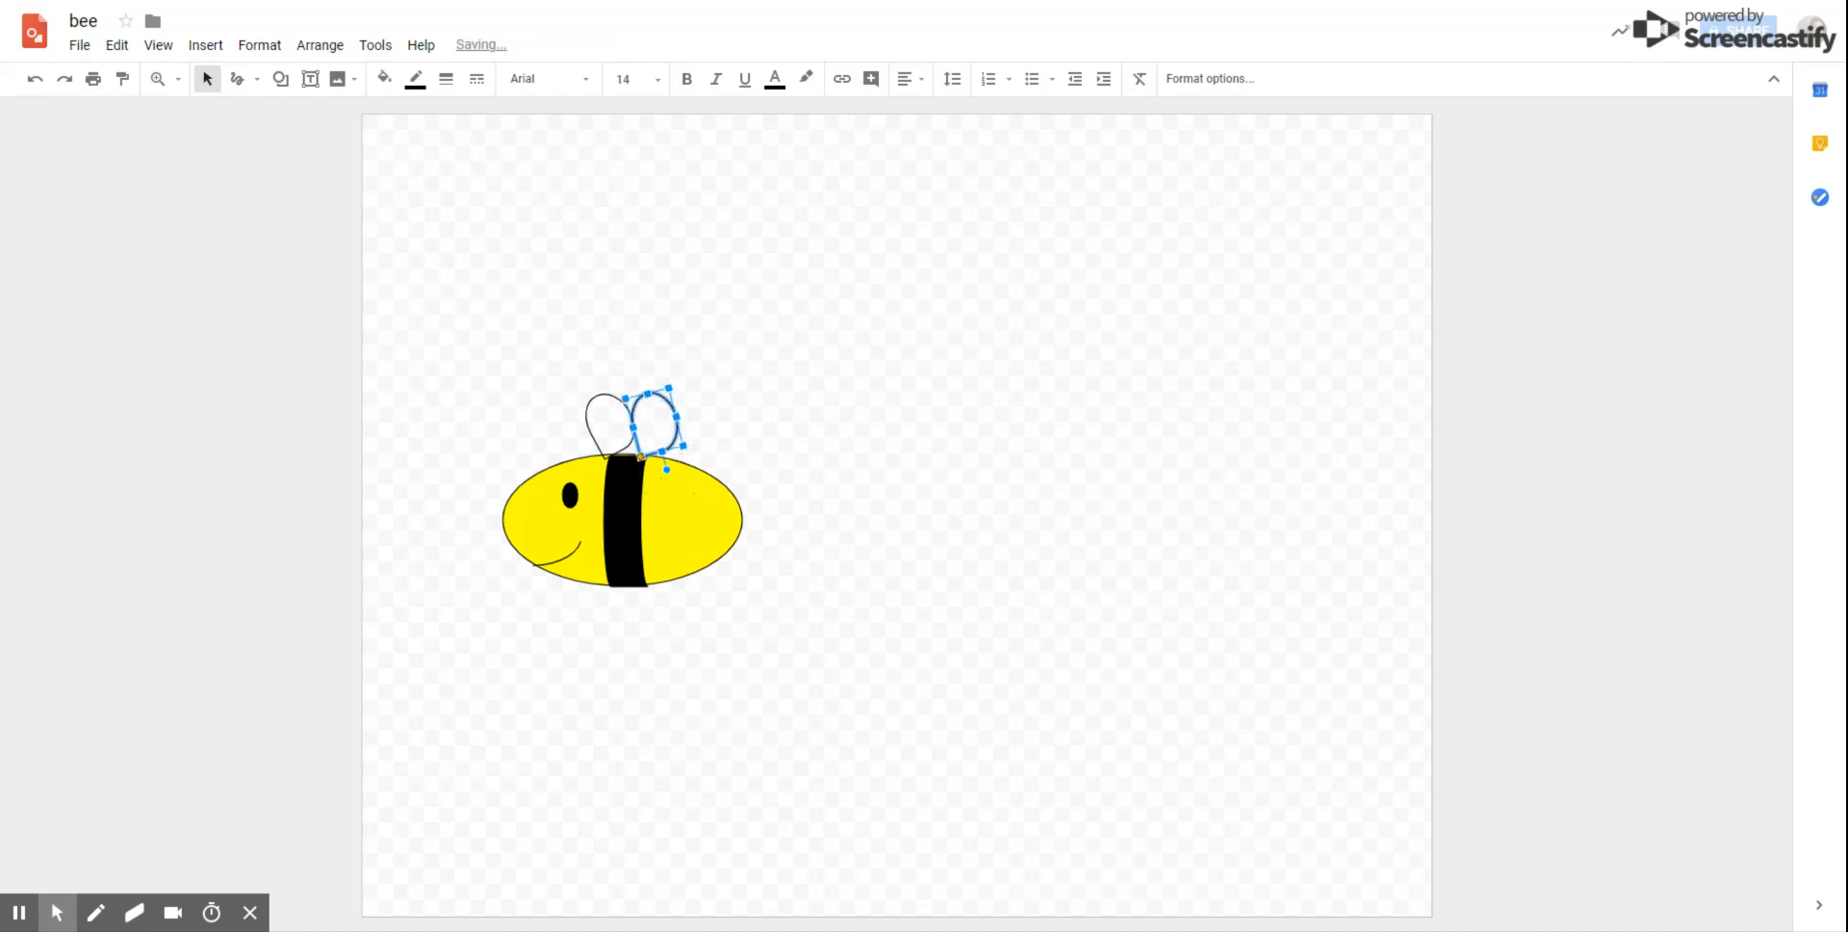
pyautogui.click(733, 468)
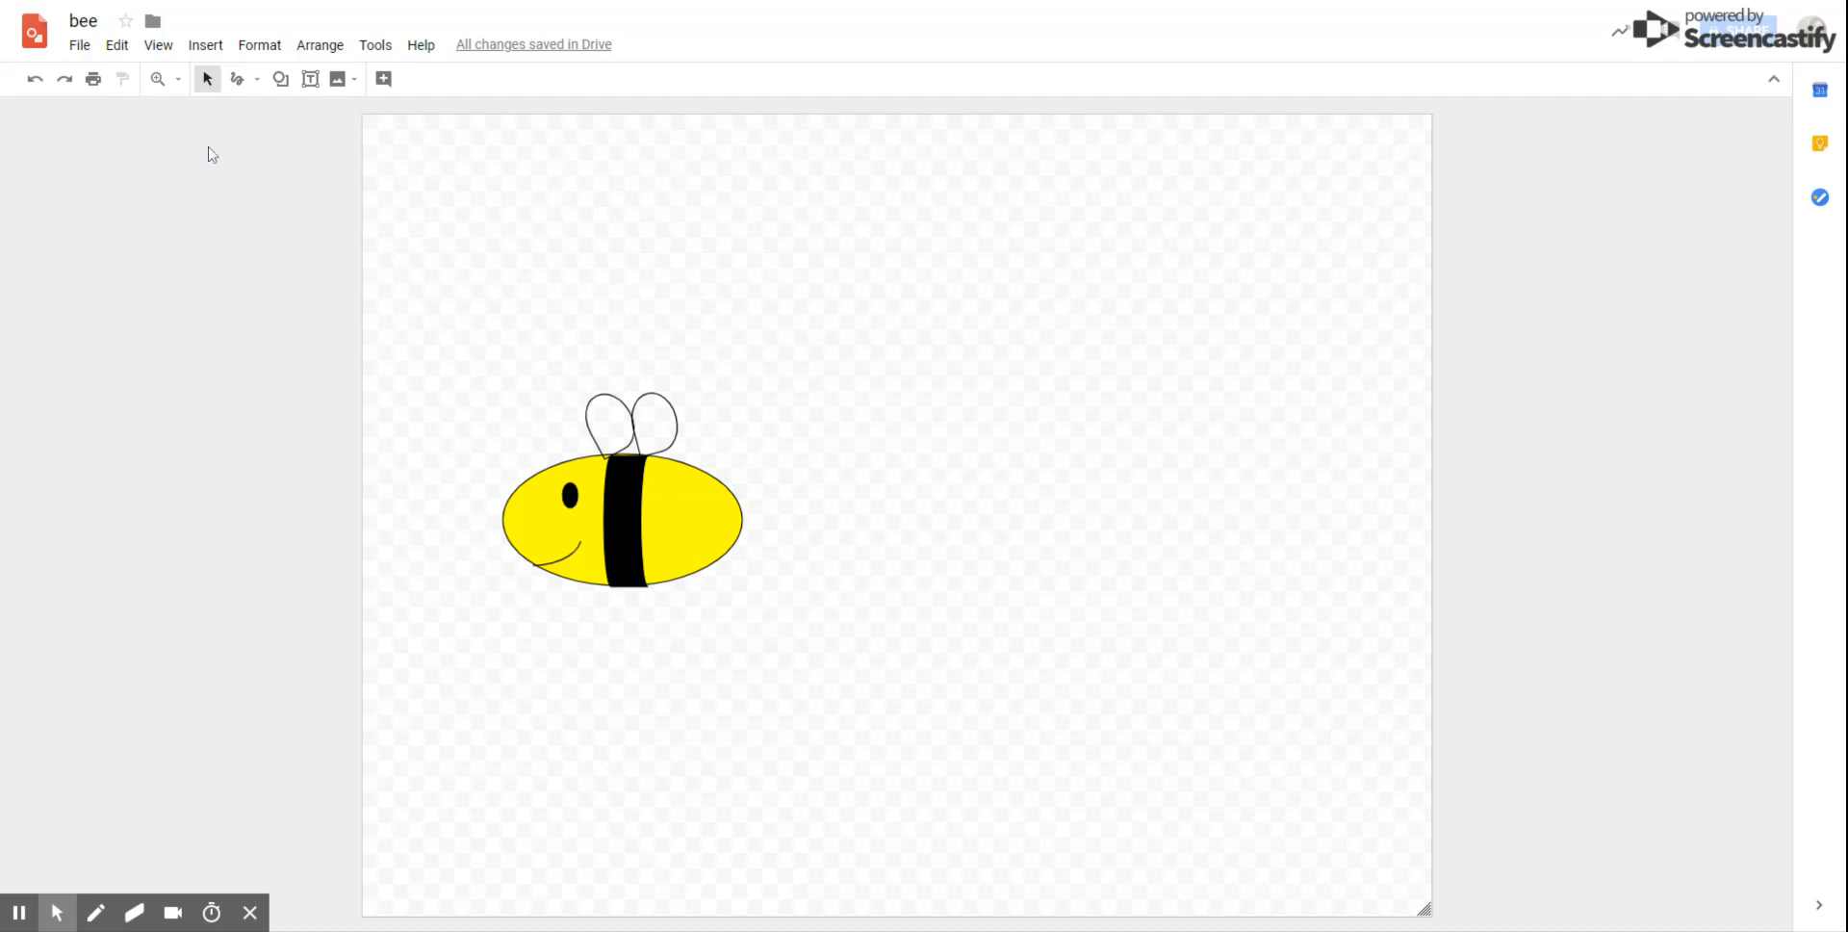
# Draw two short curved antennae with the Scribble line on the body's upper-left edge, above the eye.
pyautogui.click(204, 44)
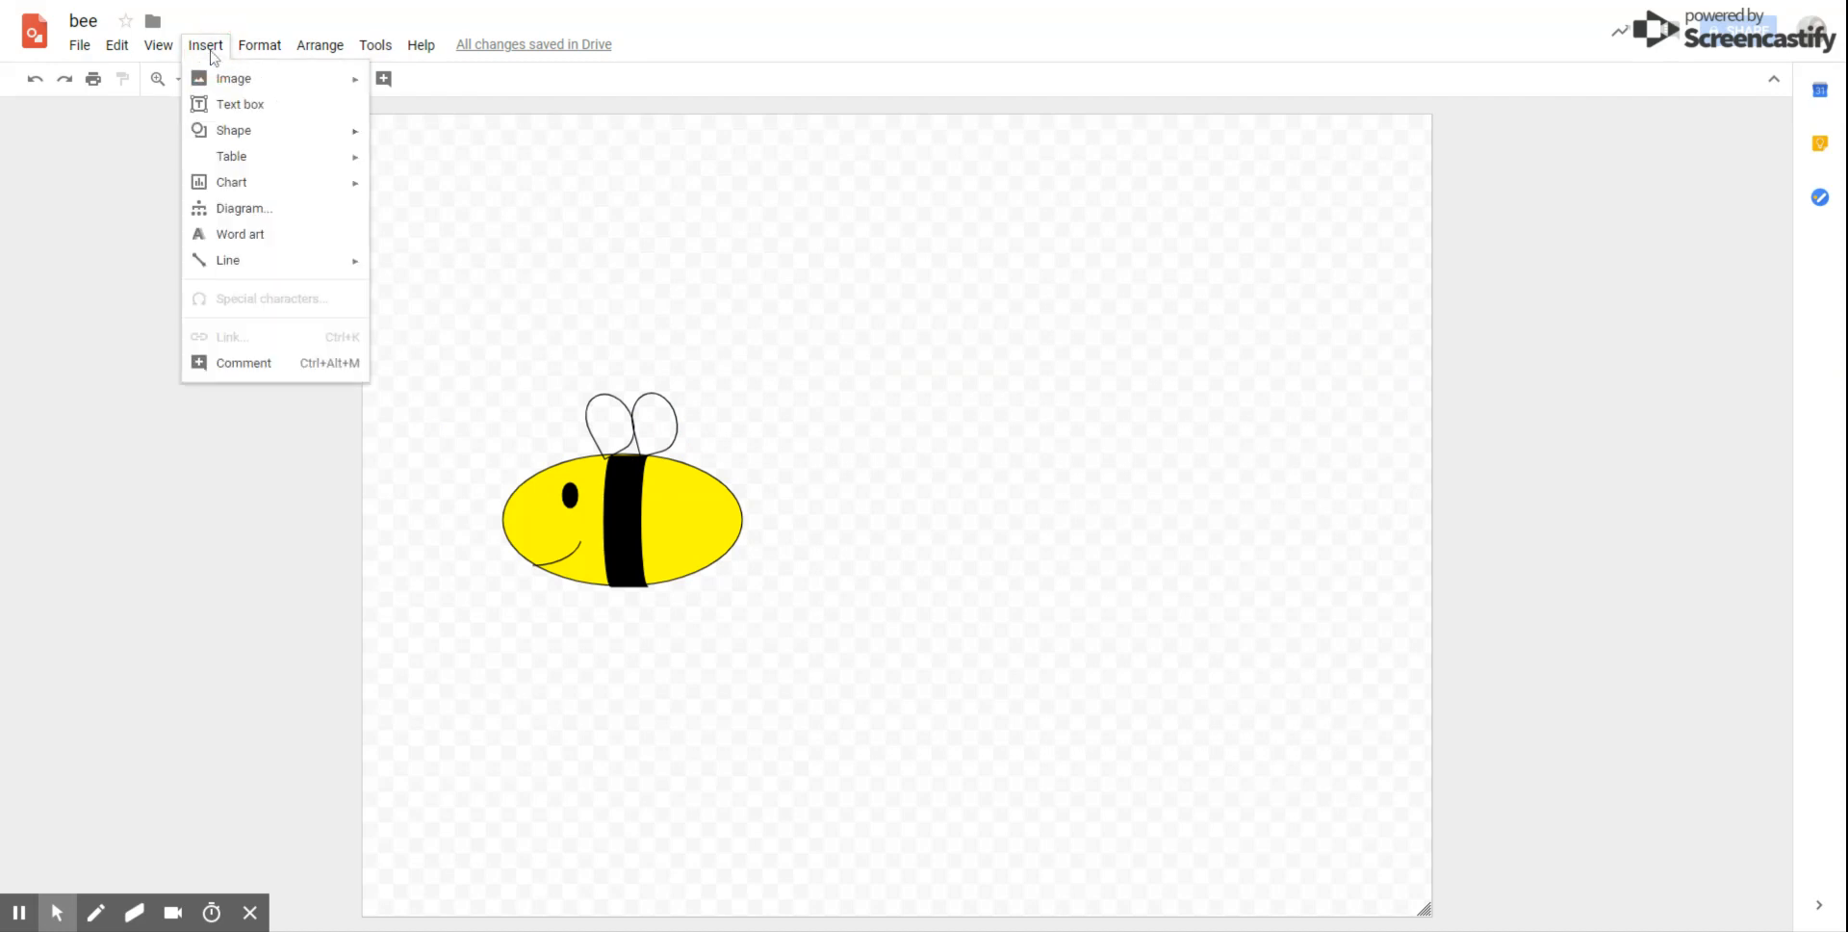
pyautogui.moveTo(227, 260)
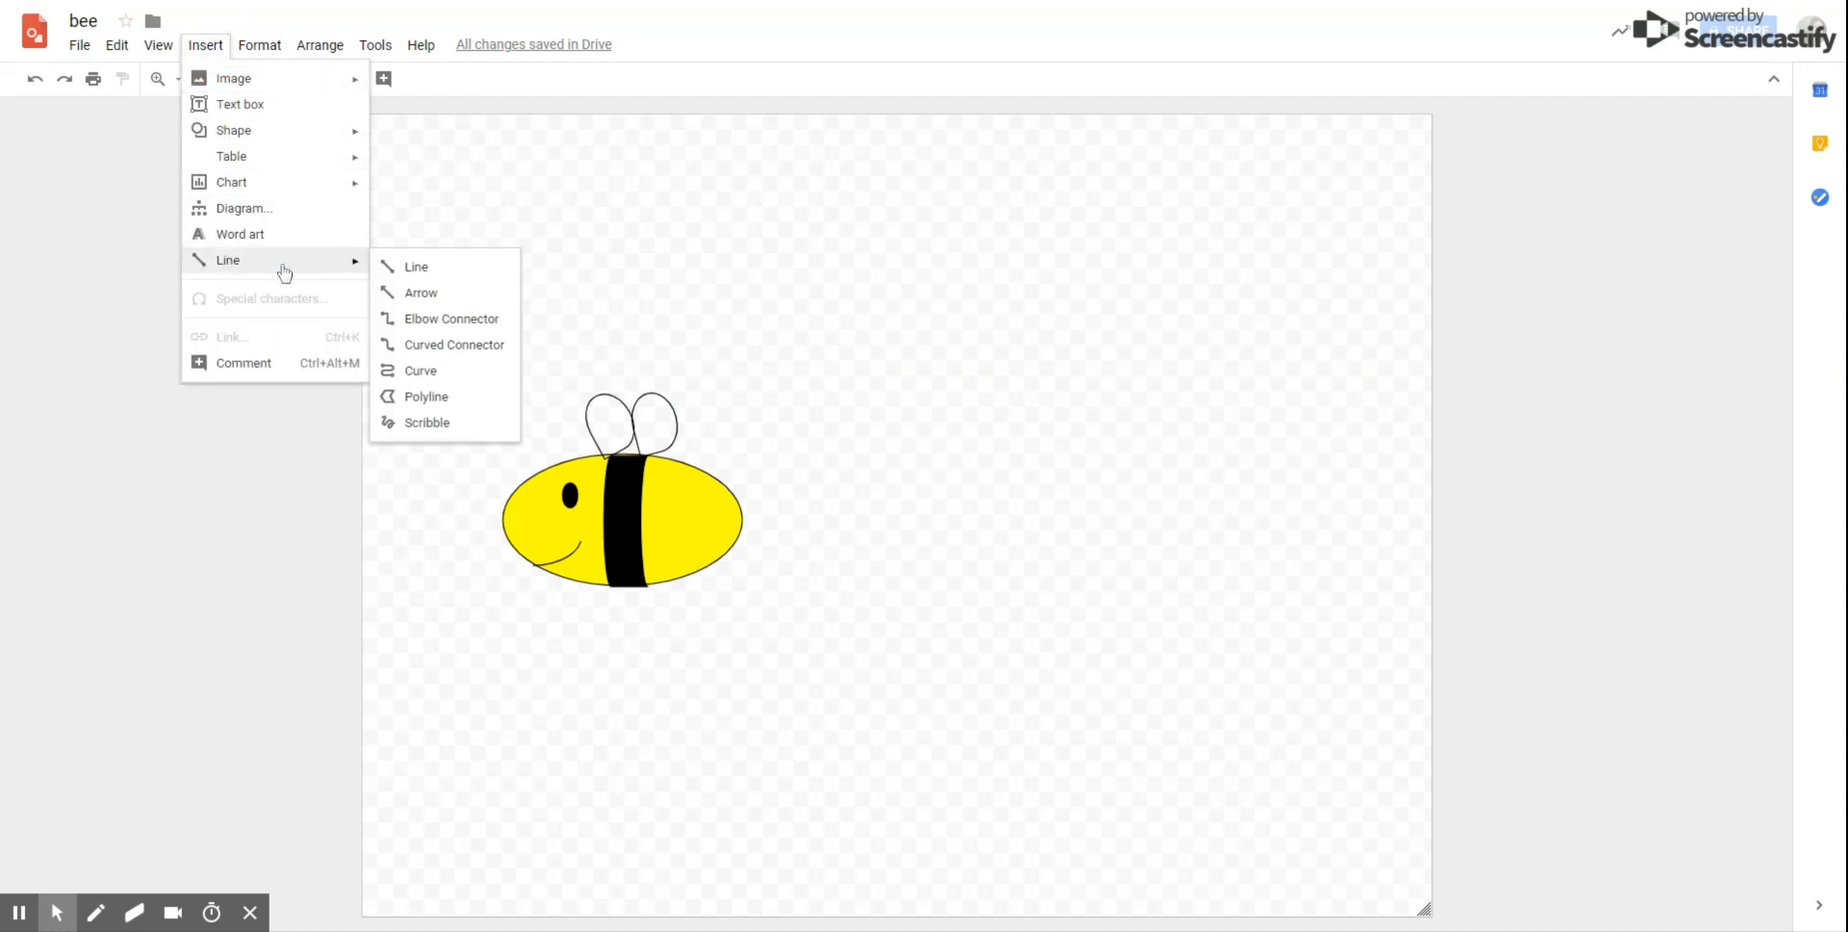
pyautogui.click(419, 423)
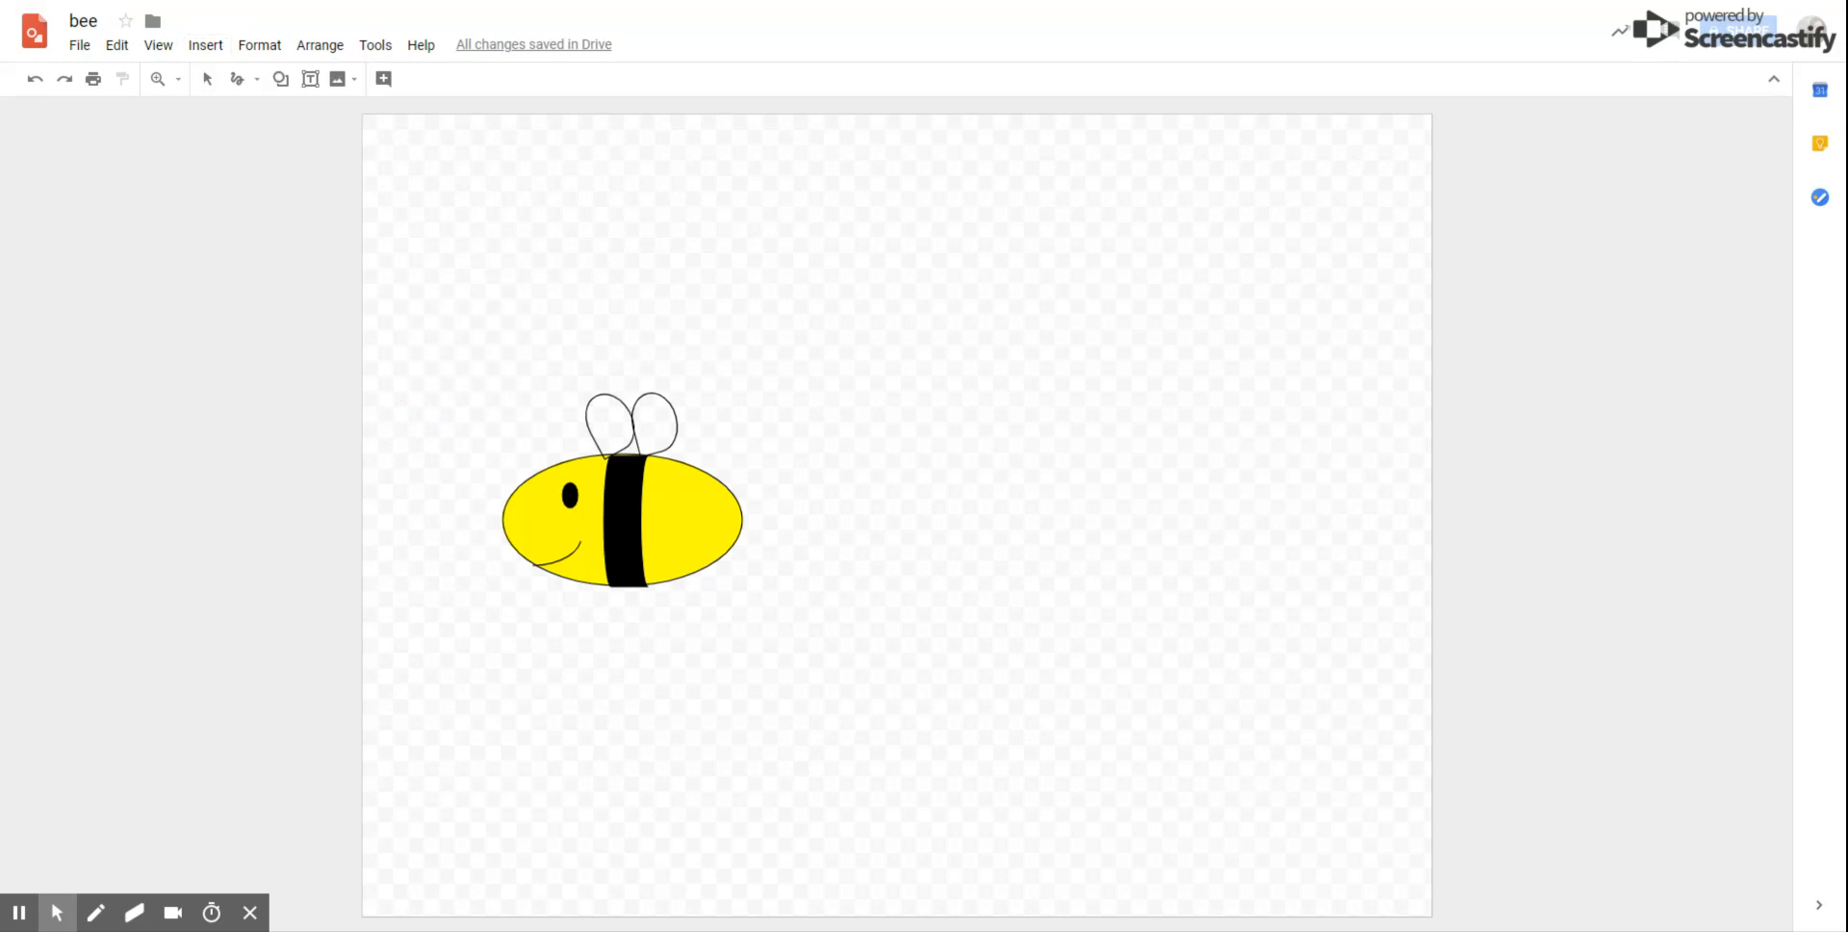
pyautogui.moveTo(545, 435); pyautogui.dragTo(572, 460)
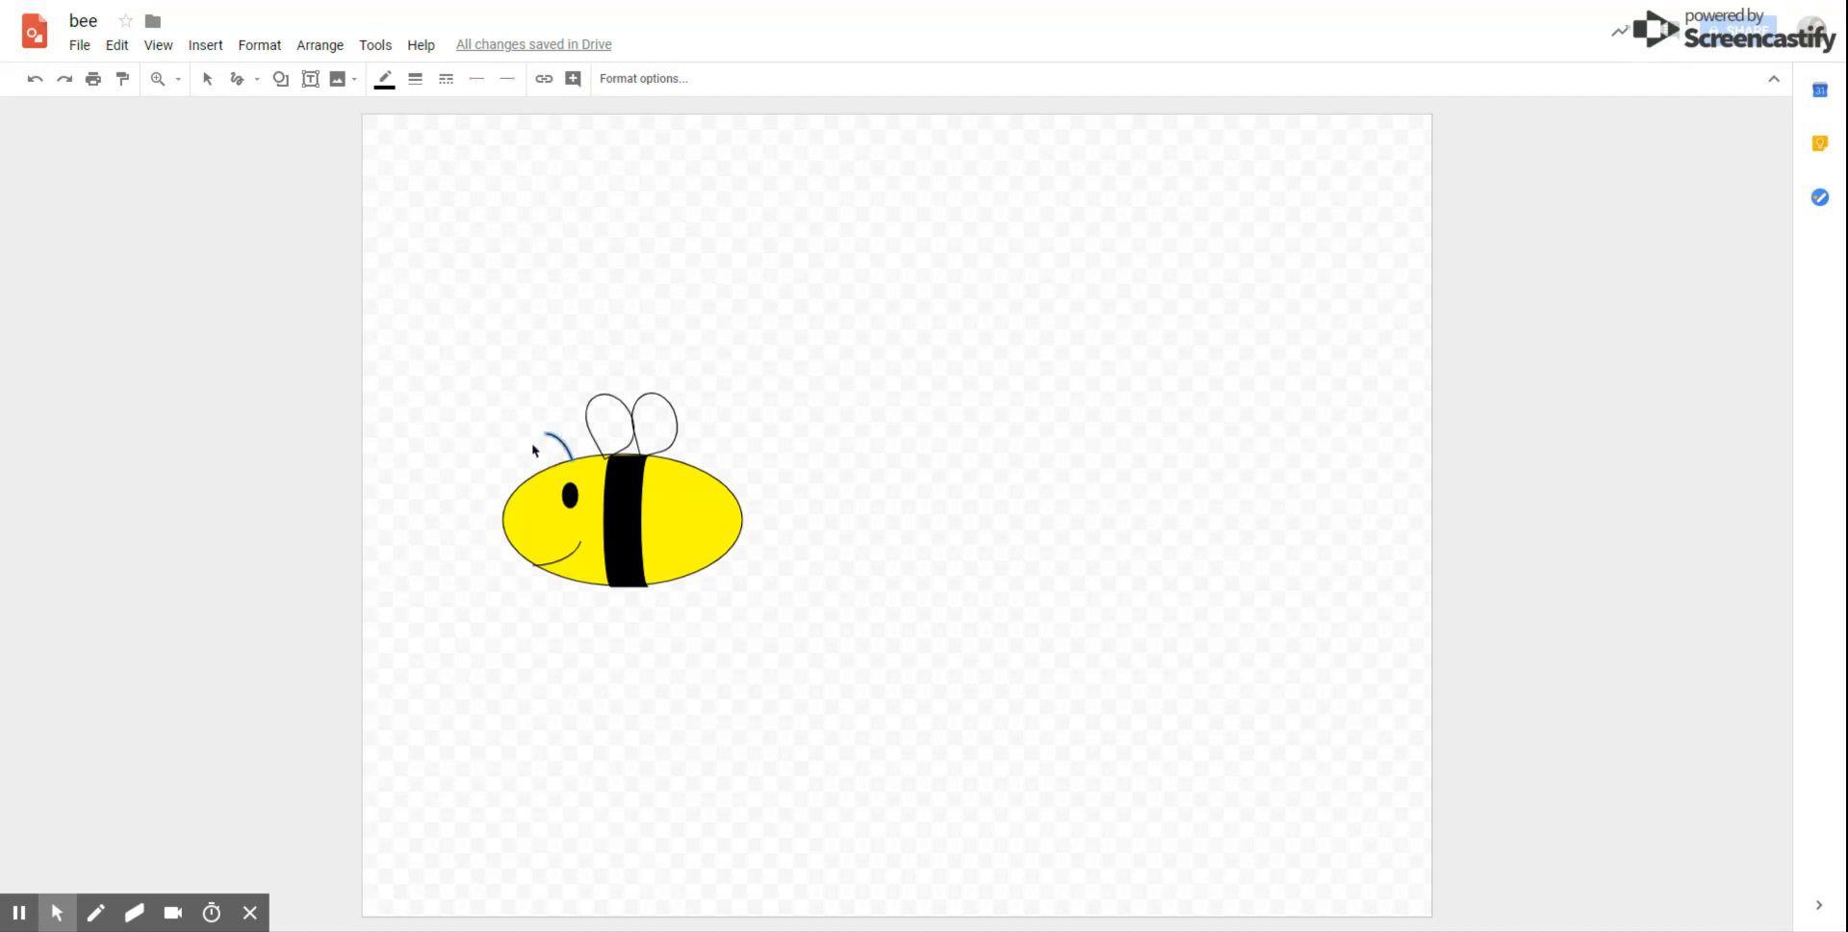
pyautogui.moveTo(533, 443); pyautogui.dragTo(551, 467)
pyautogui.moveTo(552, 469); pyautogui.dragTo(551, 469)
# Draw a small triangle just right of the bee's body as a stinger and fill it black.
pyautogui.click(208, 53)
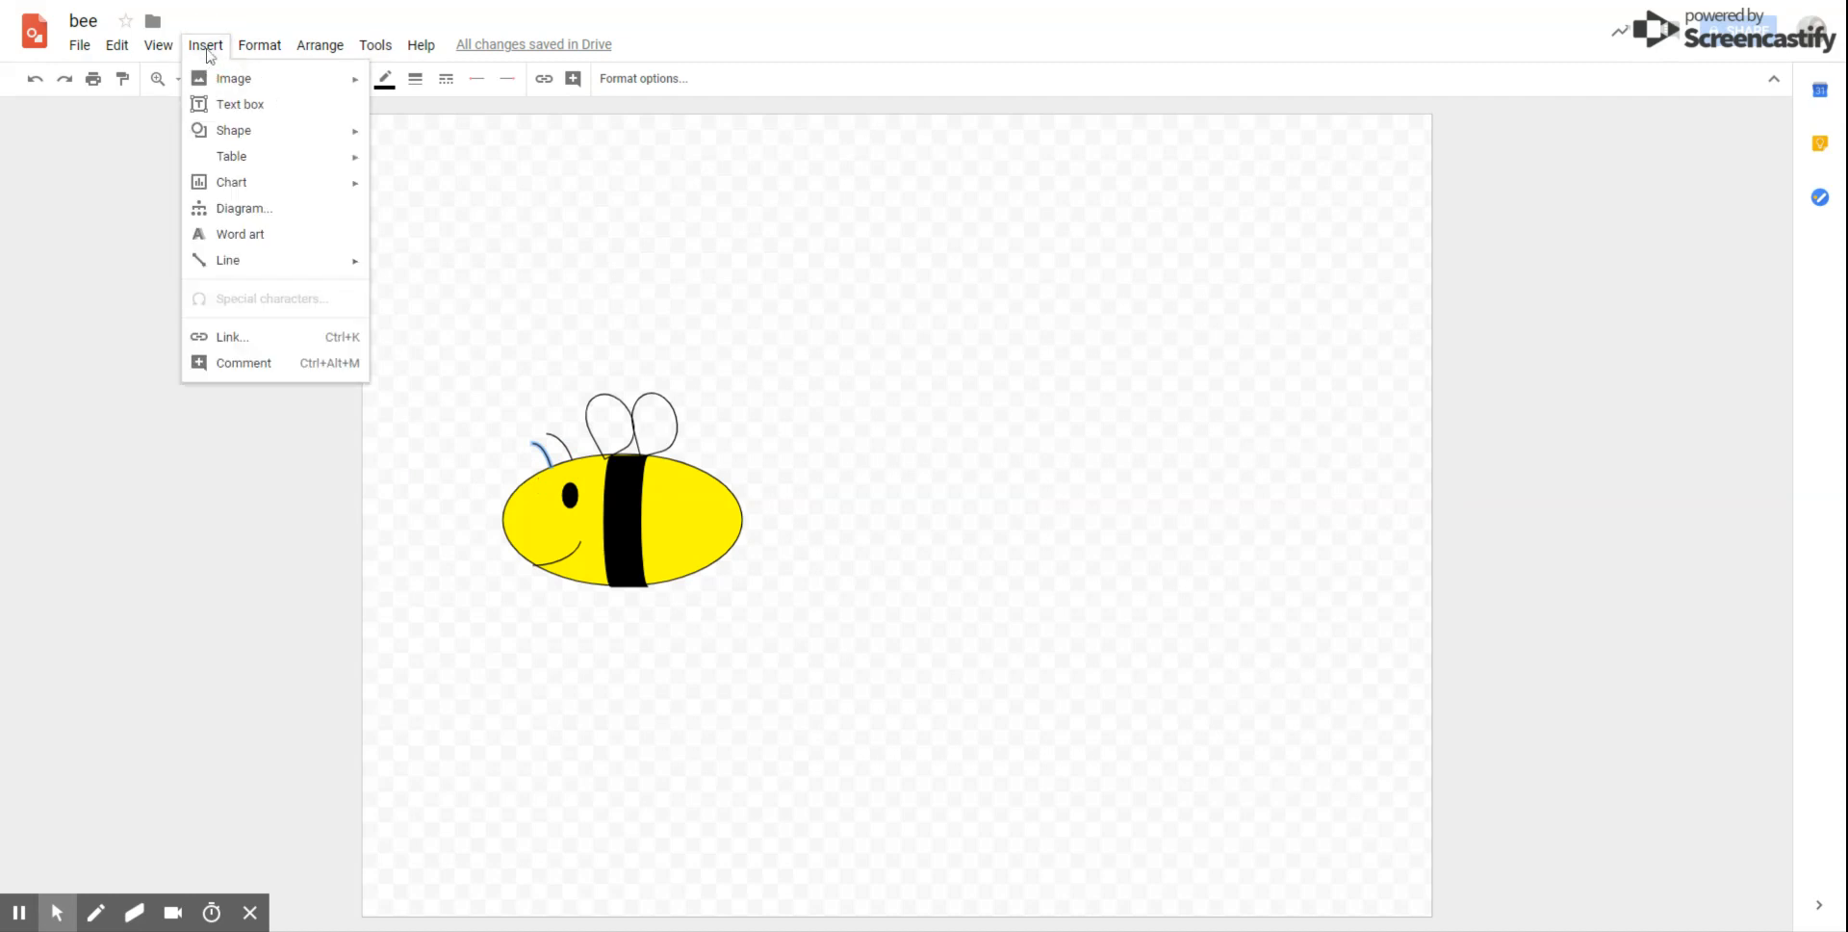
pyautogui.moveTo(233, 140)
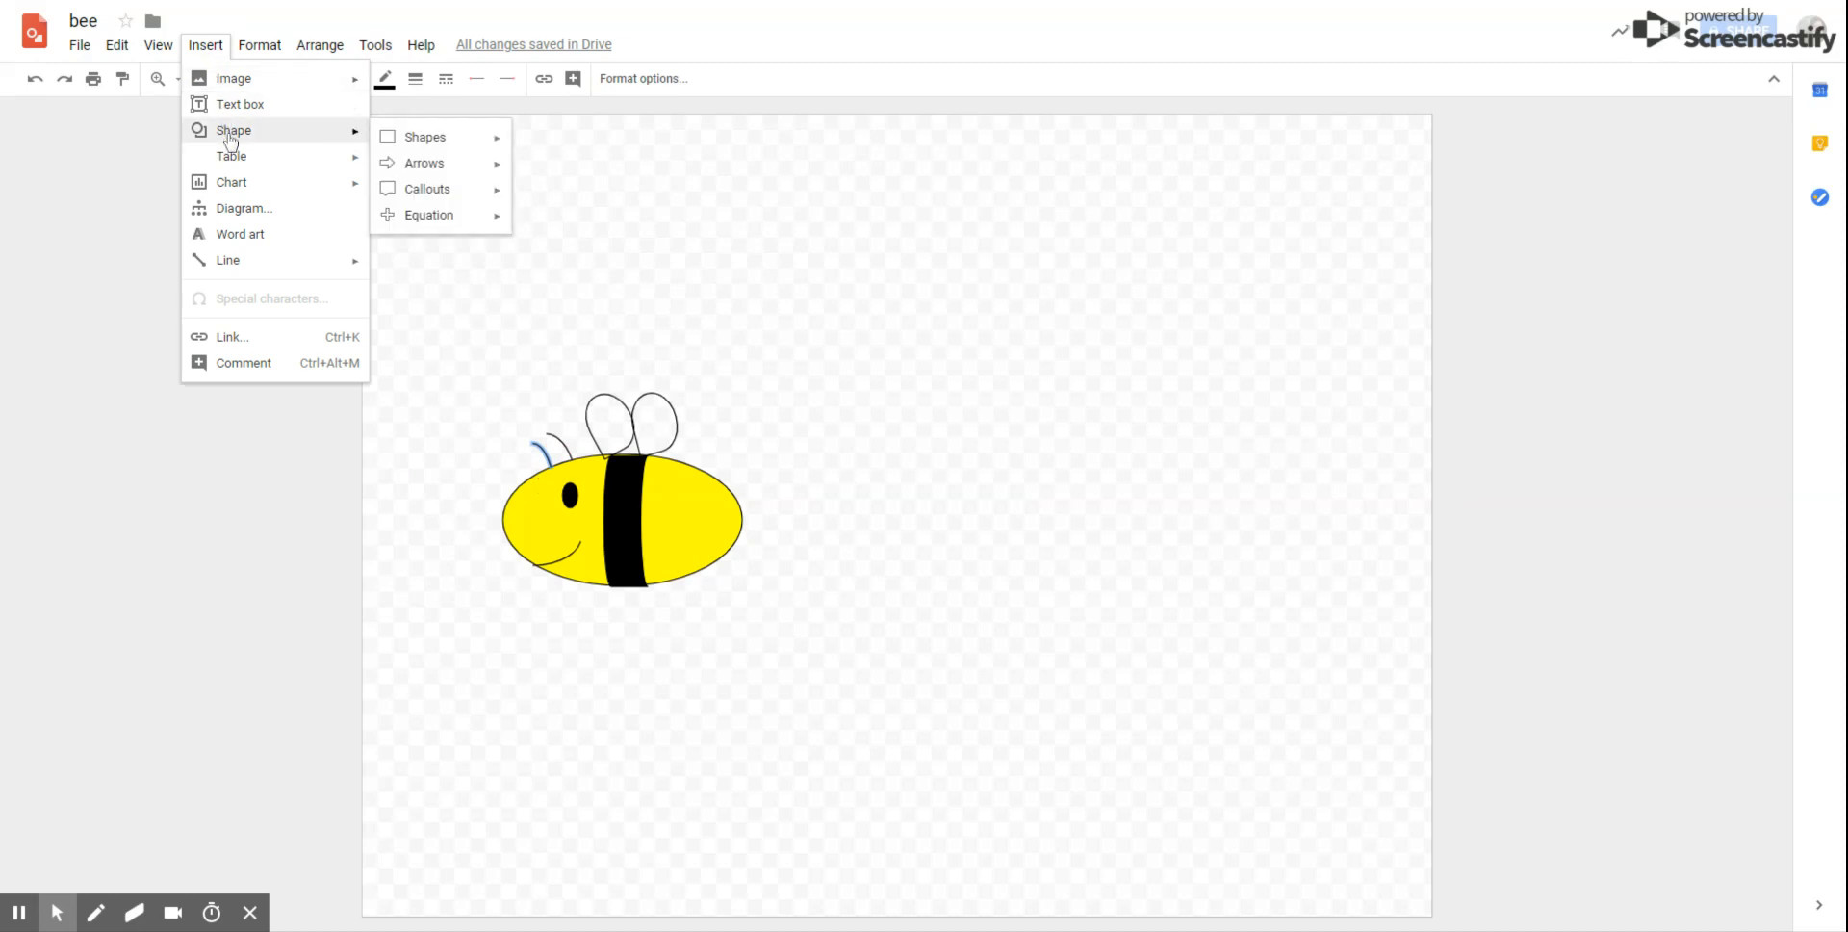
pyautogui.moveTo(413, 144)
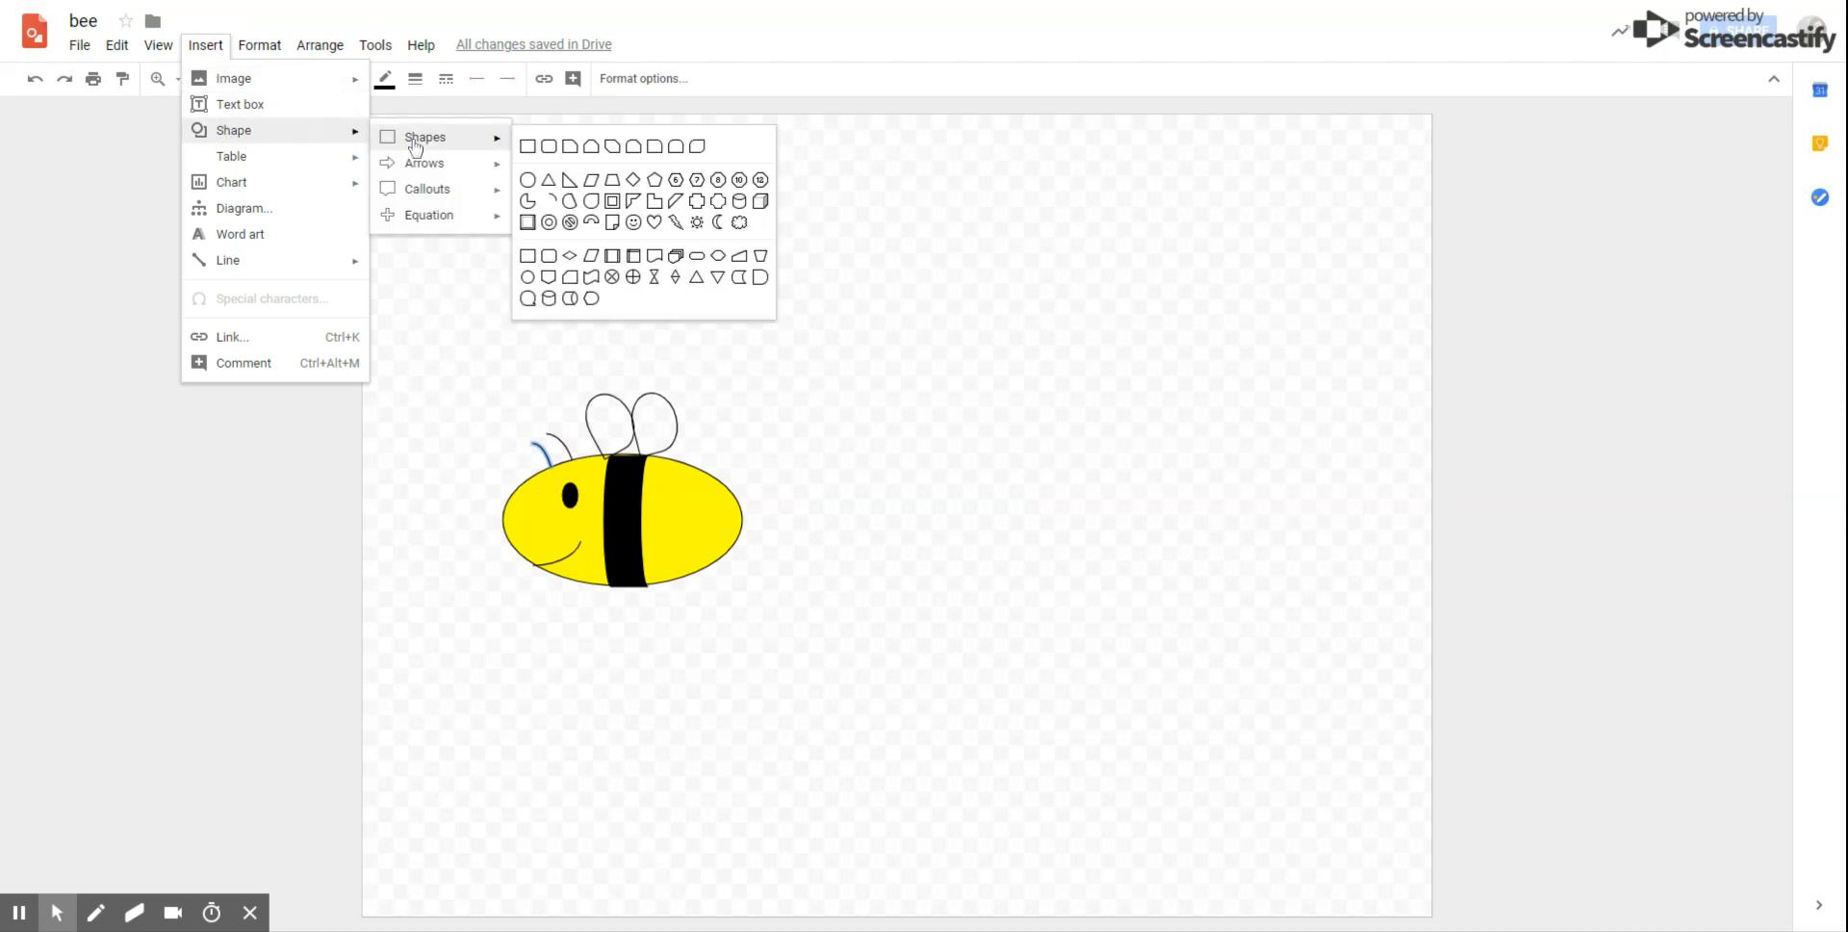
pyautogui.click(548, 181)
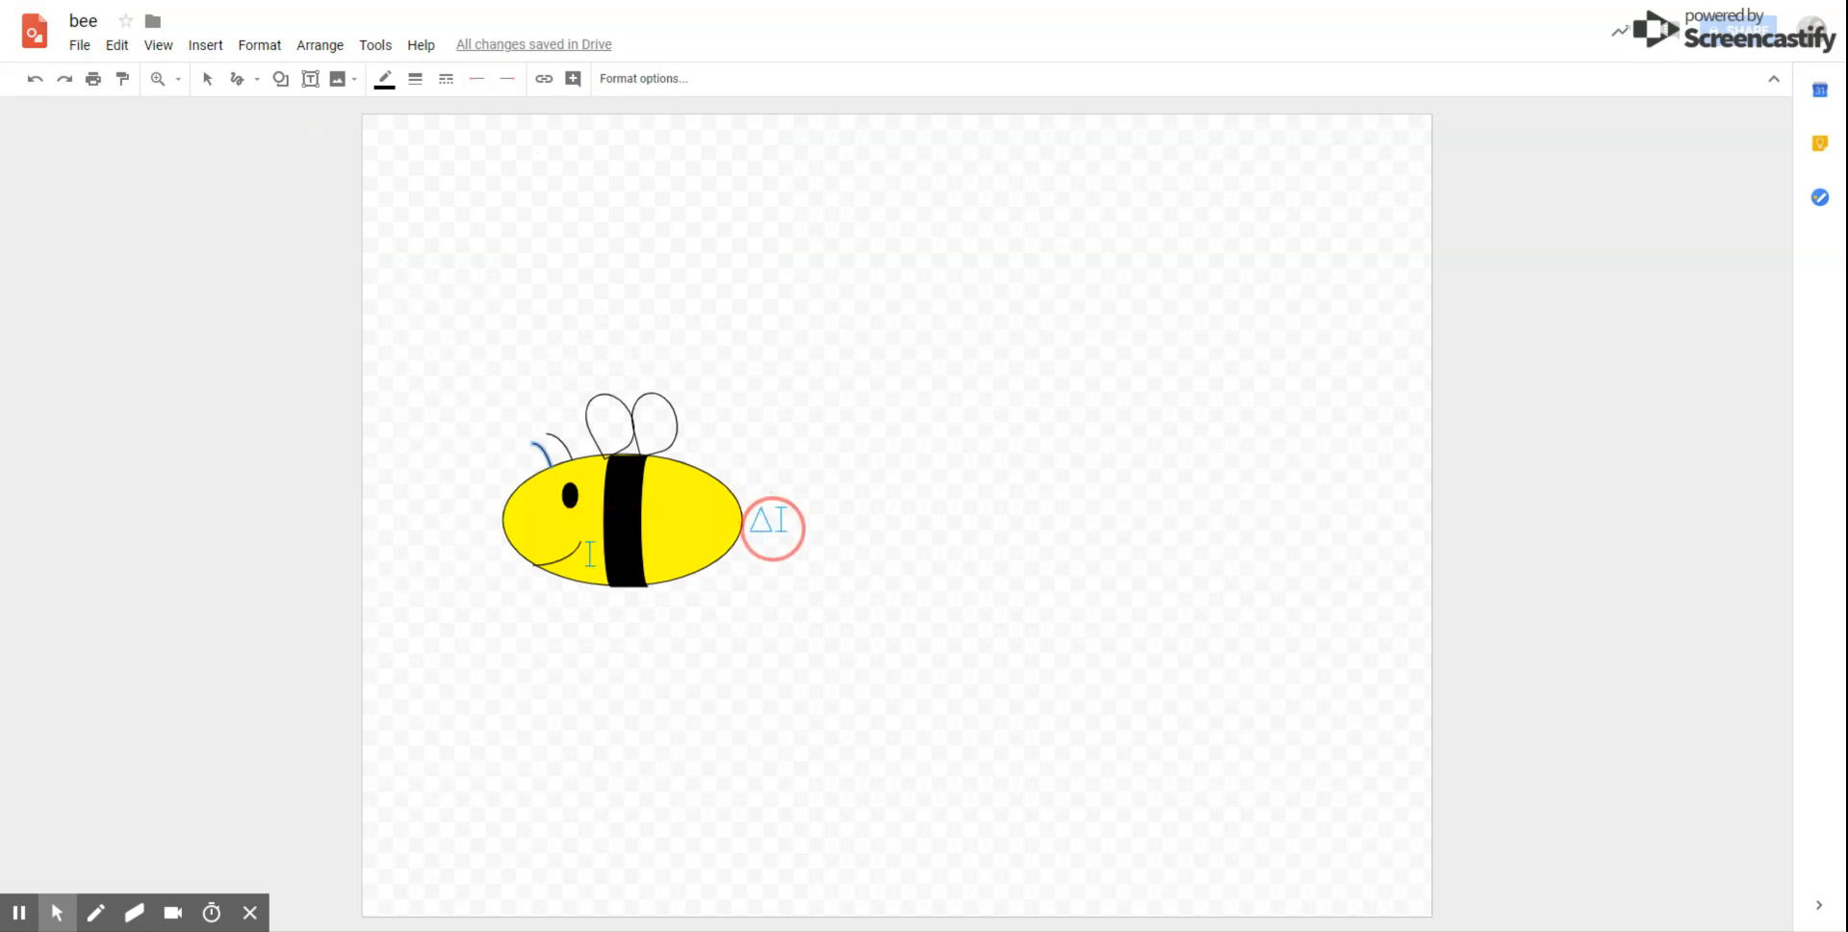
pyautogui.moveTo(749, 503); pyautogui.dragTo(775, 532)
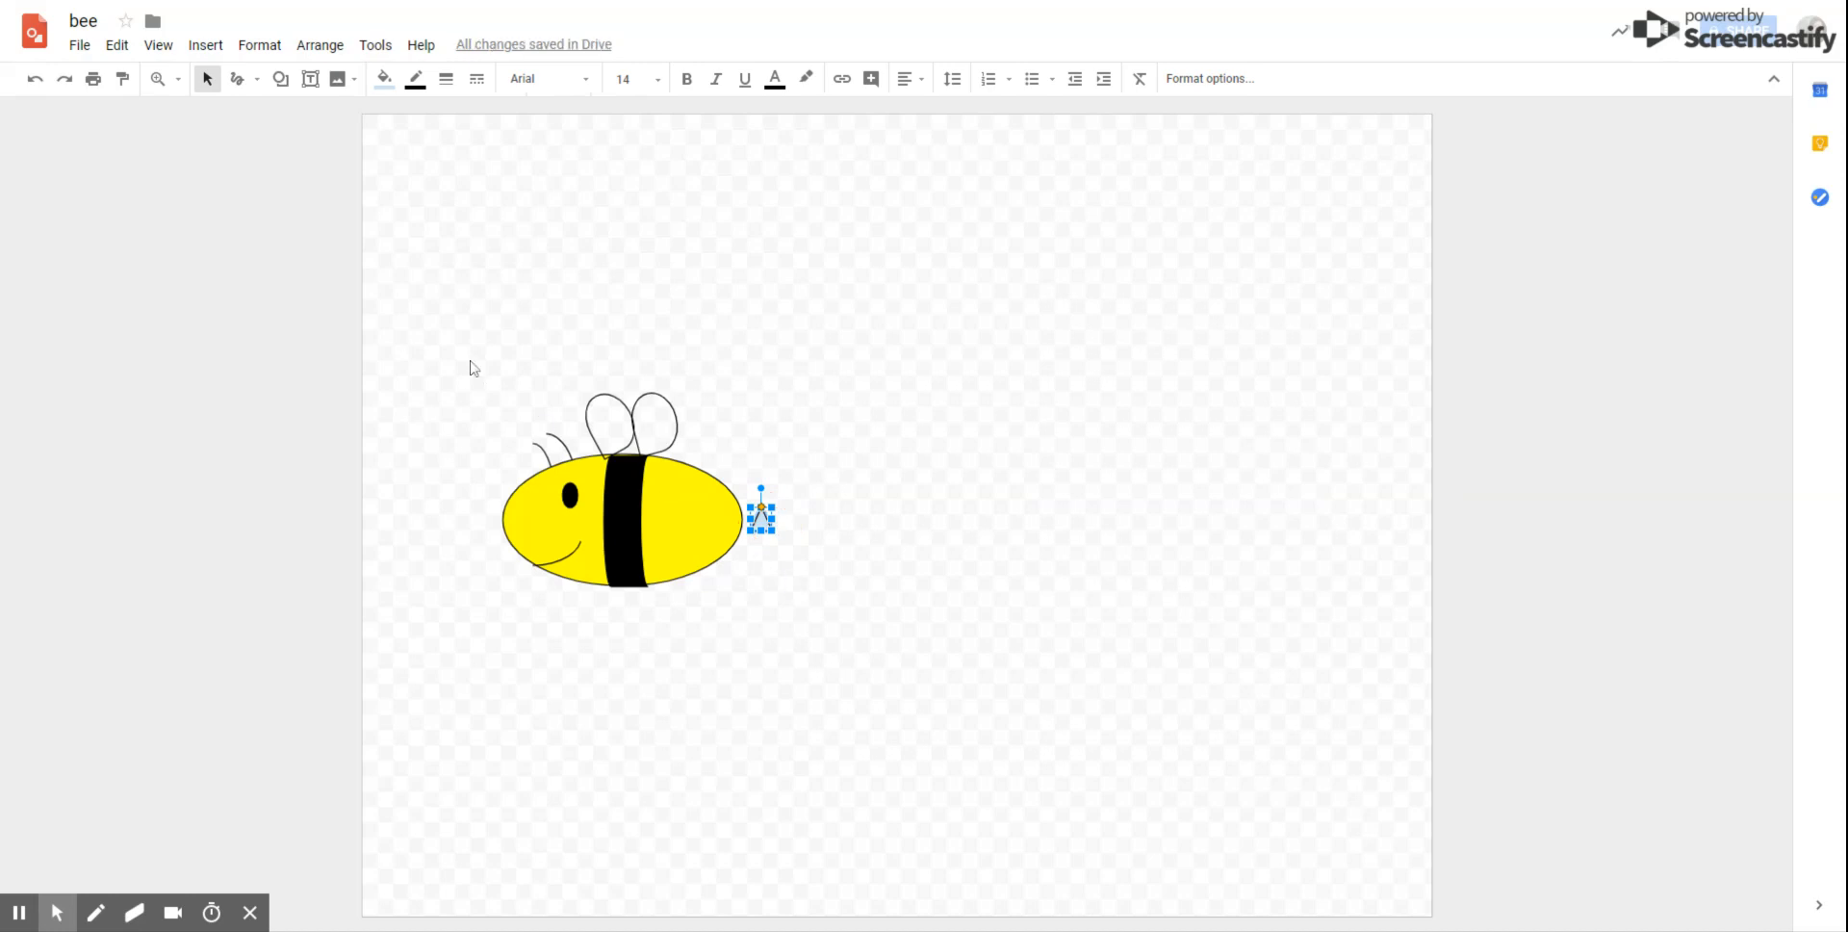
pyautogui.click(385, 80)
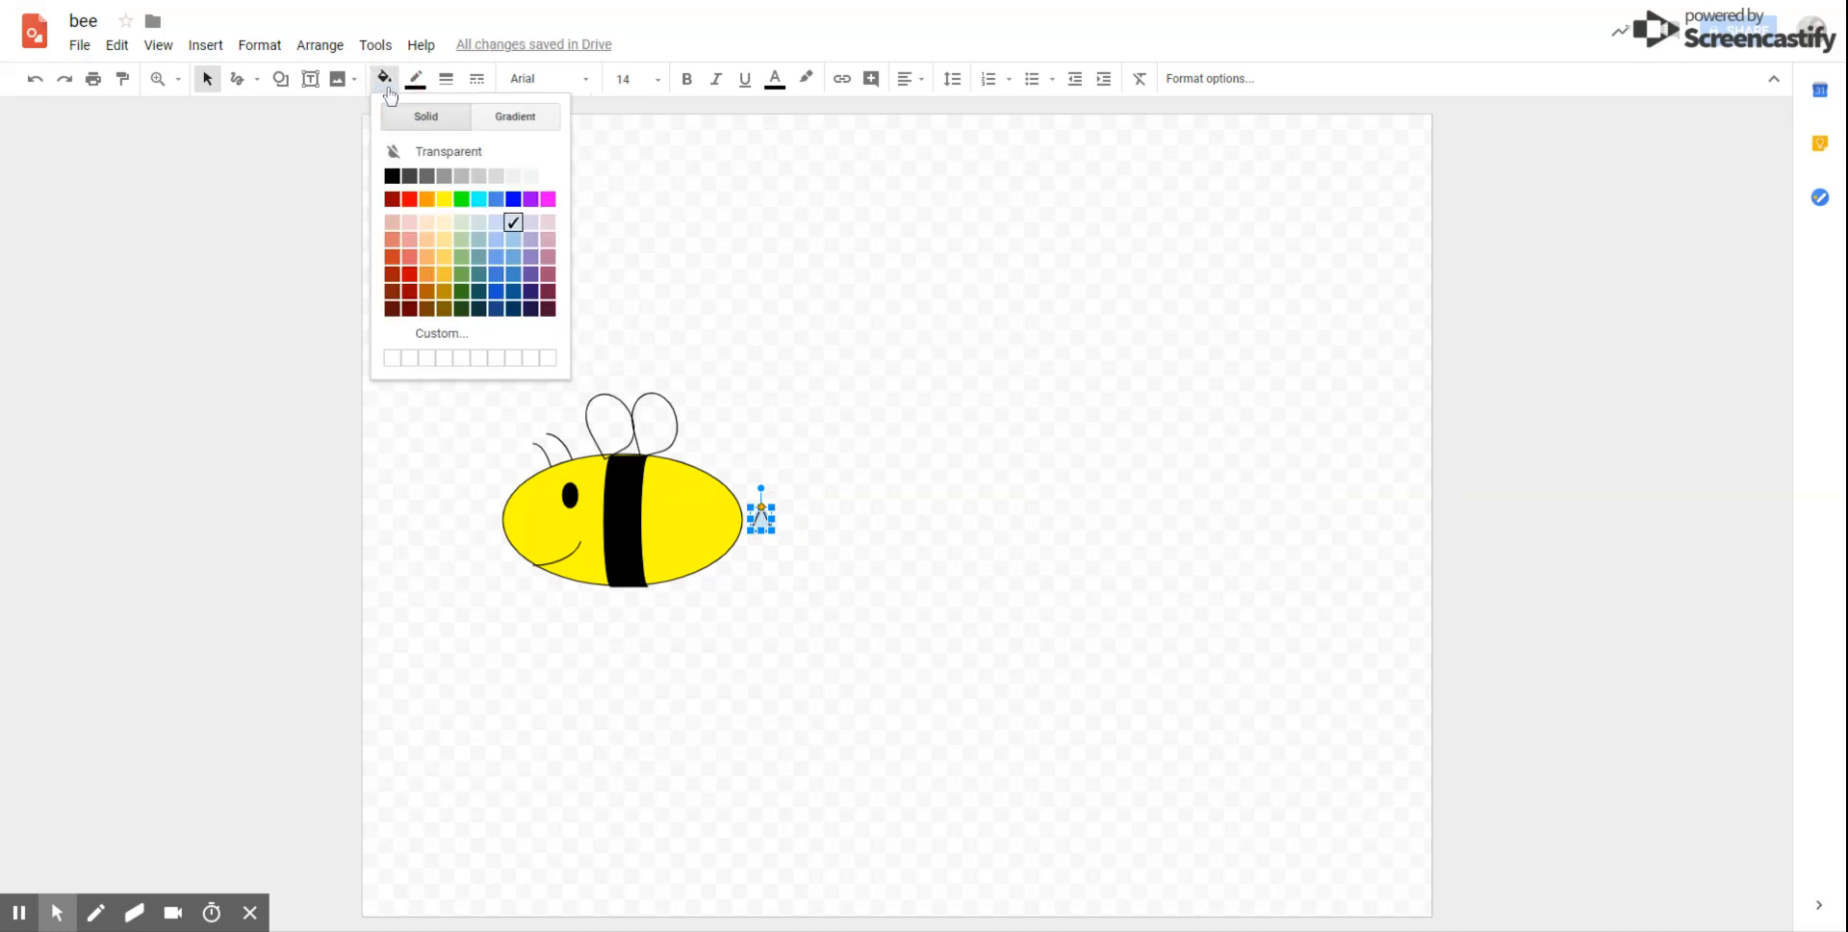
pyautogui.click(391, 177)
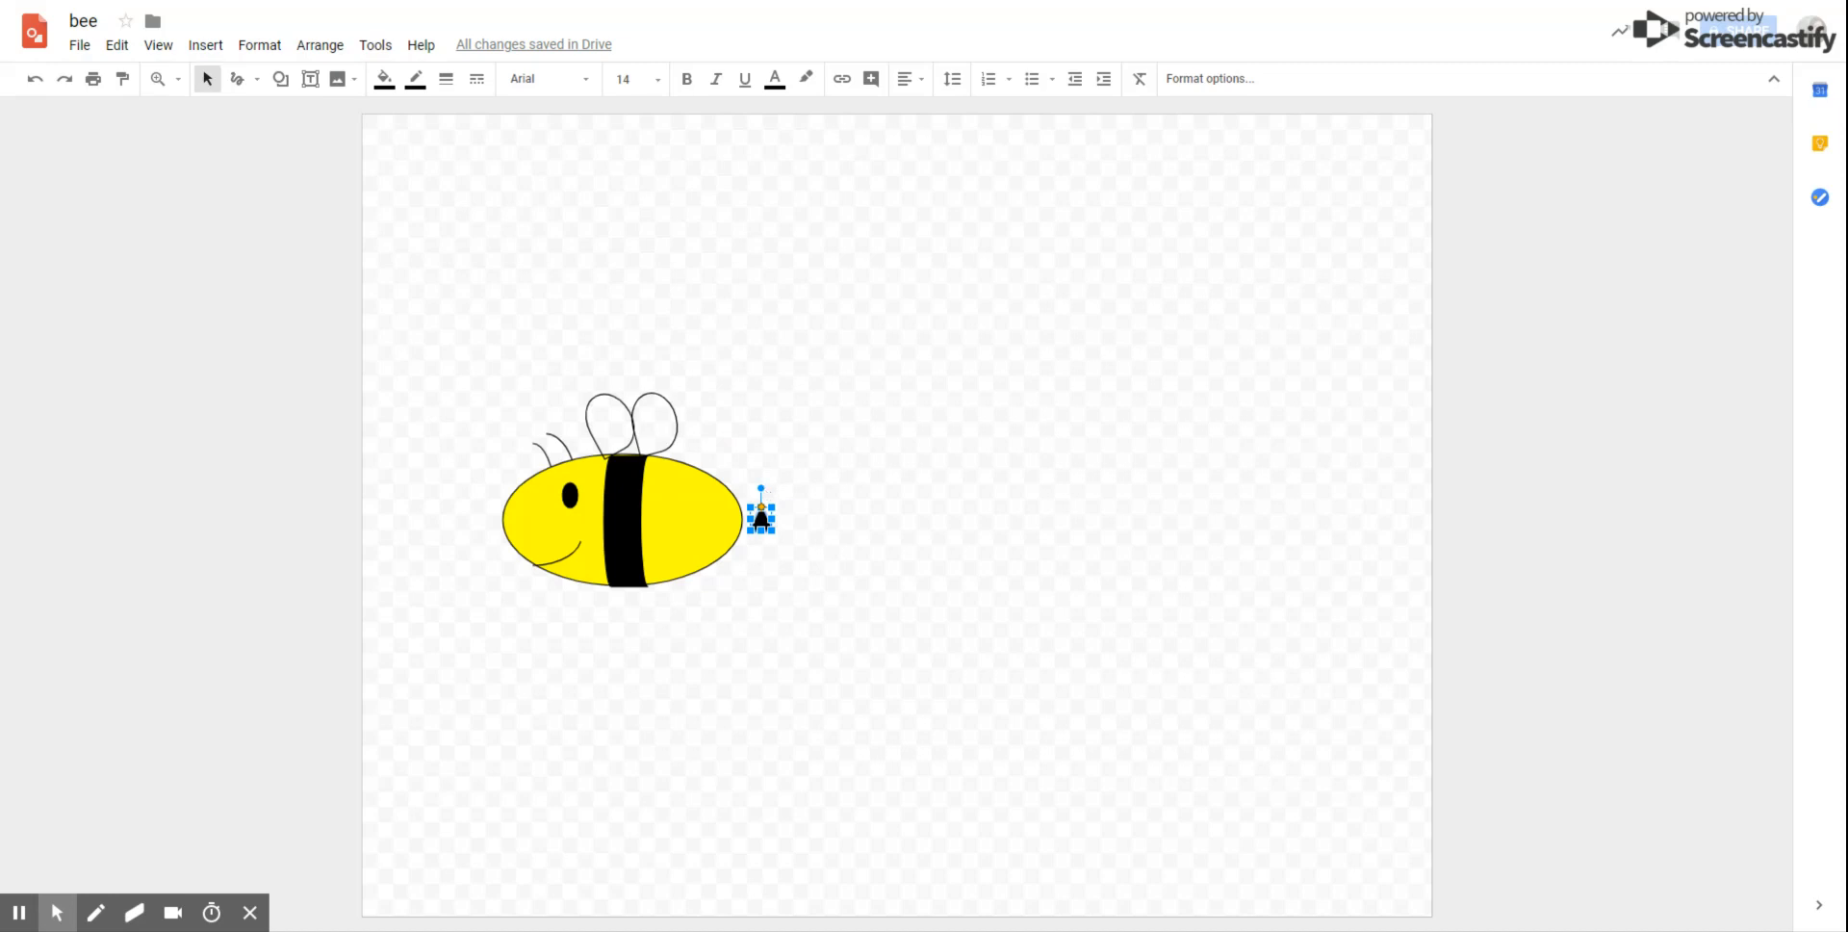
# Rotate the black triangle to point right, move it left against the body's right end, and deselect it.
pyautogui.moveTo(761, 488); pyautogui.dragTo(793, 522)
pyautogui.press('Left')
pyautogui.click(784, 553)
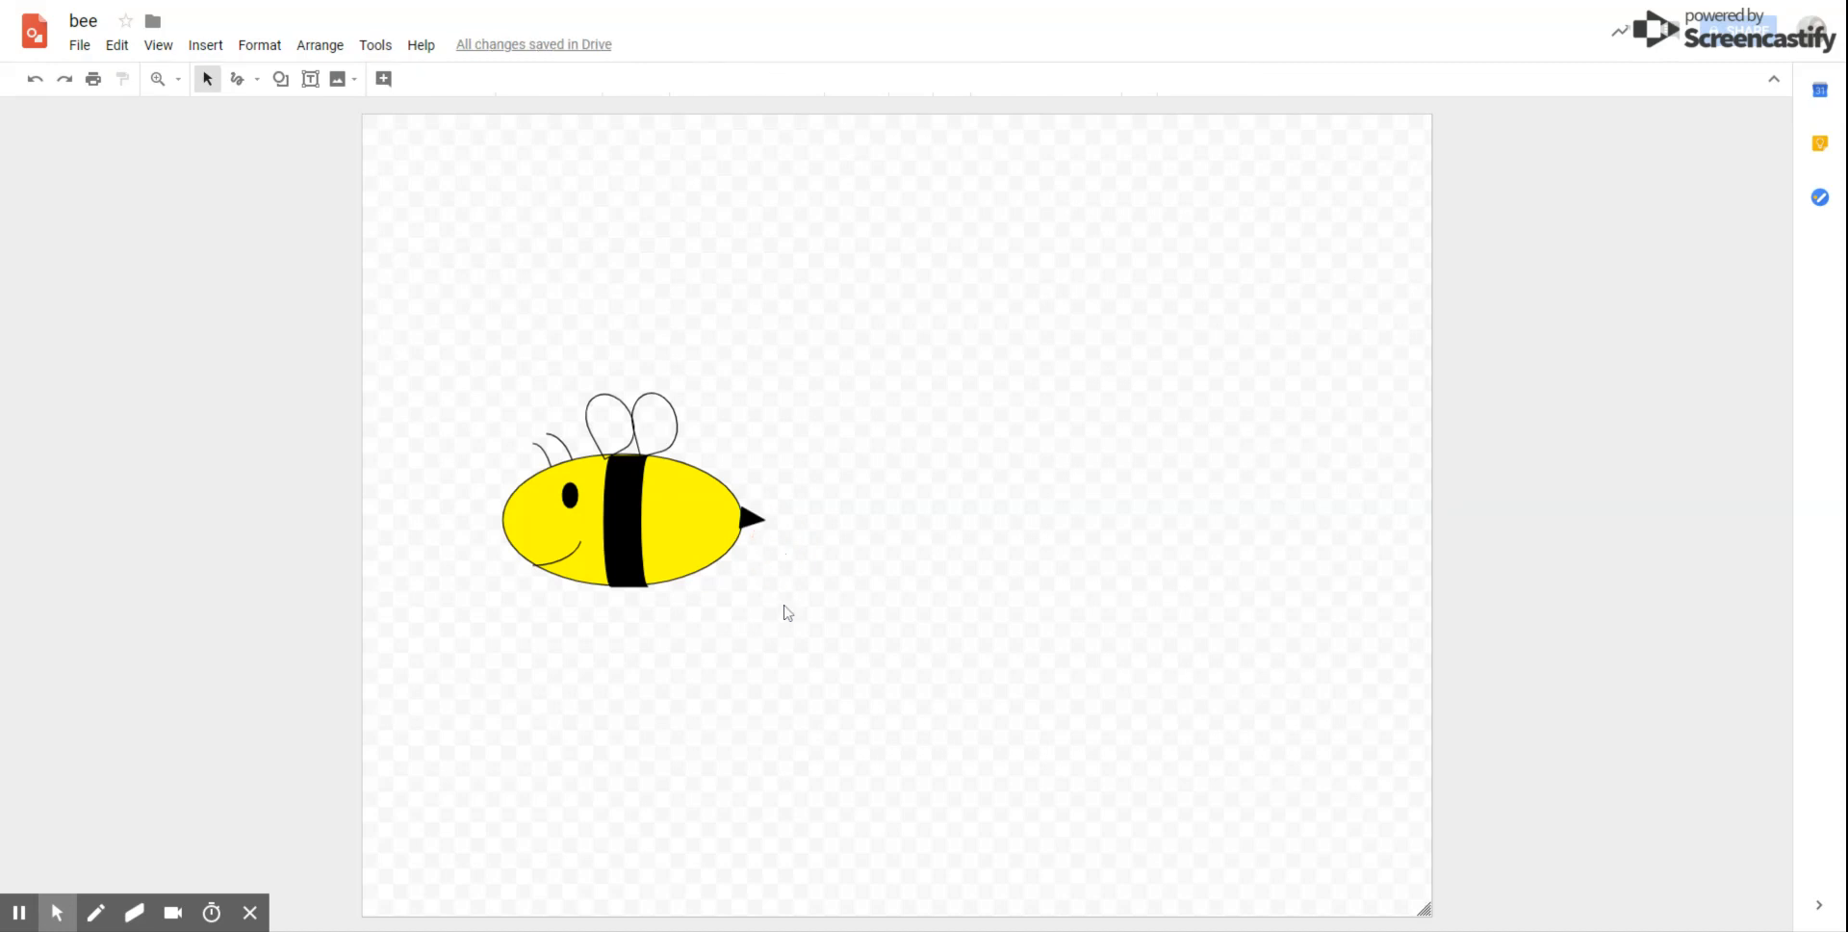